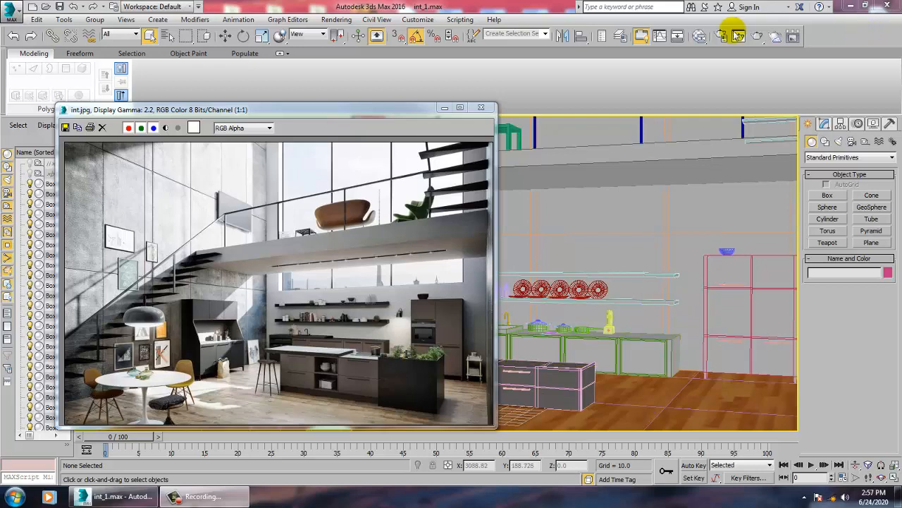
- Move the reference image aside and ungroup the dining chair standing nearest the picture frames, beside the round table
left_click_drag(243, 108, 611, 104)
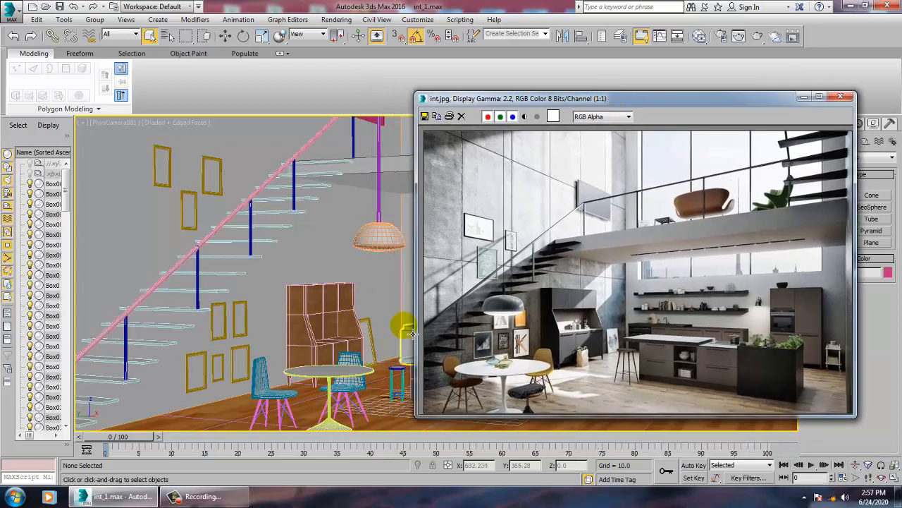
left_click(309, 329)
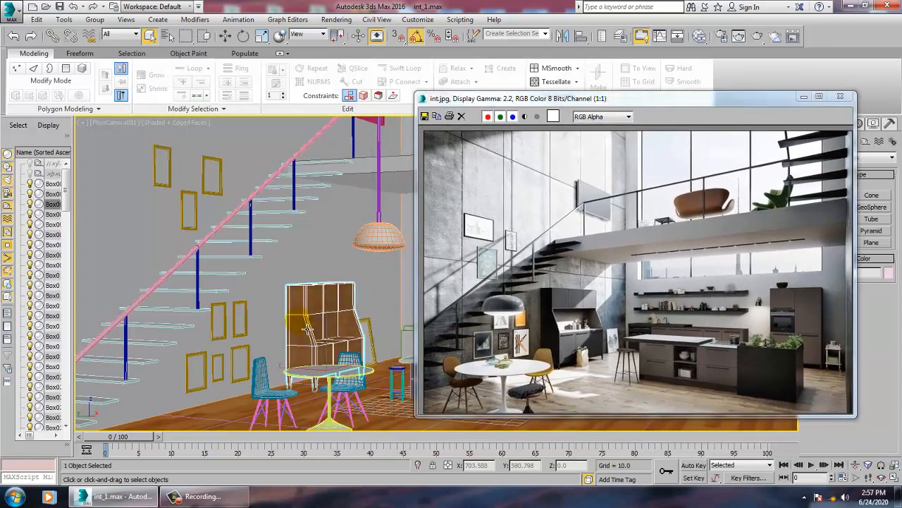
left_click(280, 395)
key("p")
key("z")
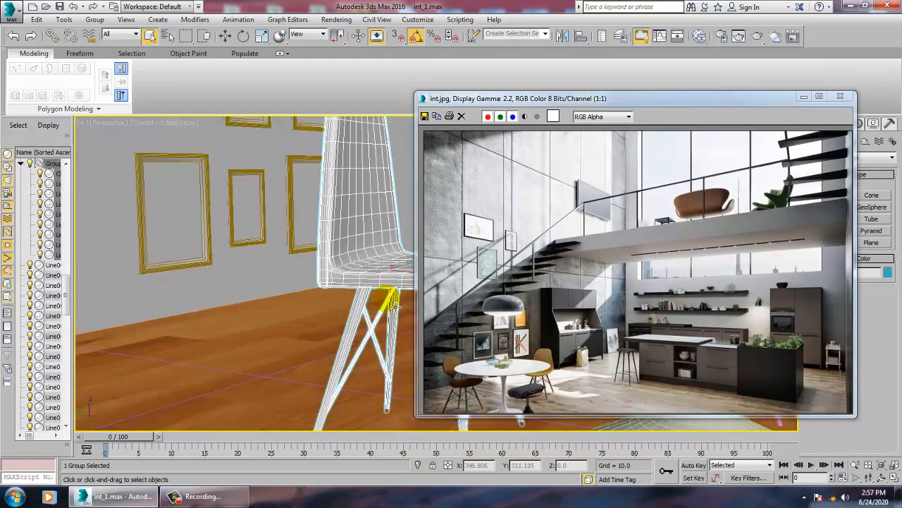
middle_click_drag(395, 307, 268, 289, "alt")
scroll(258, 289, "down", 4)
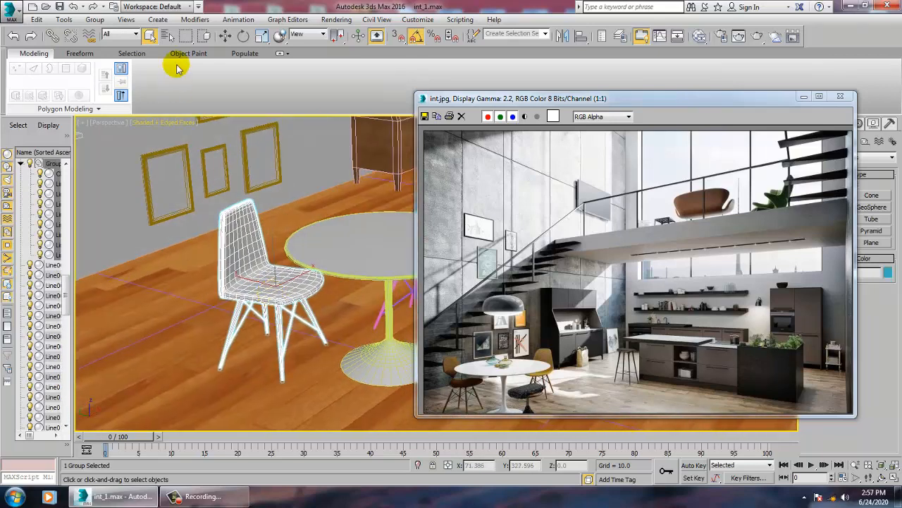
left_click(94, 19)
left_click(110, 41)
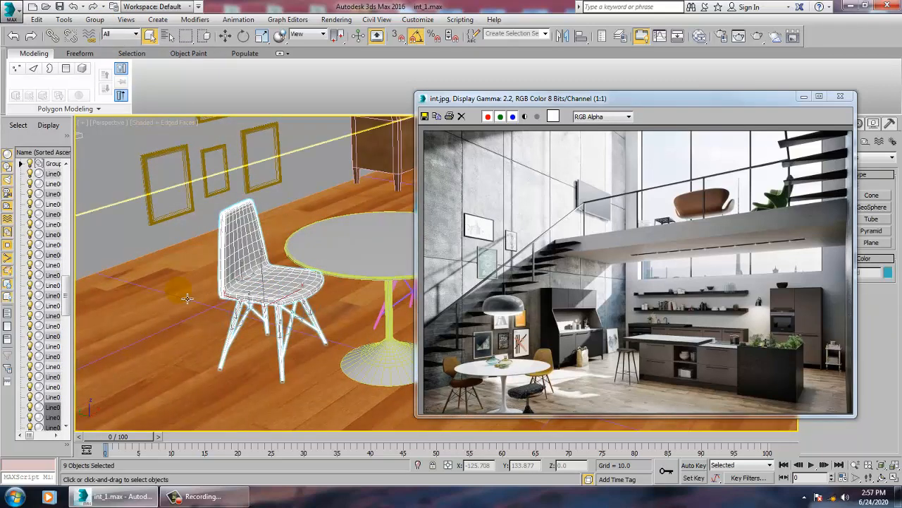
- Select only the ungrouped chair's seat shell and create a new VRayMtl material, showing its parameters in the material editor
left_click(188, 298)
left_click(242, 258)
middle_click_drag(261, 261, 255, 247, "alt")
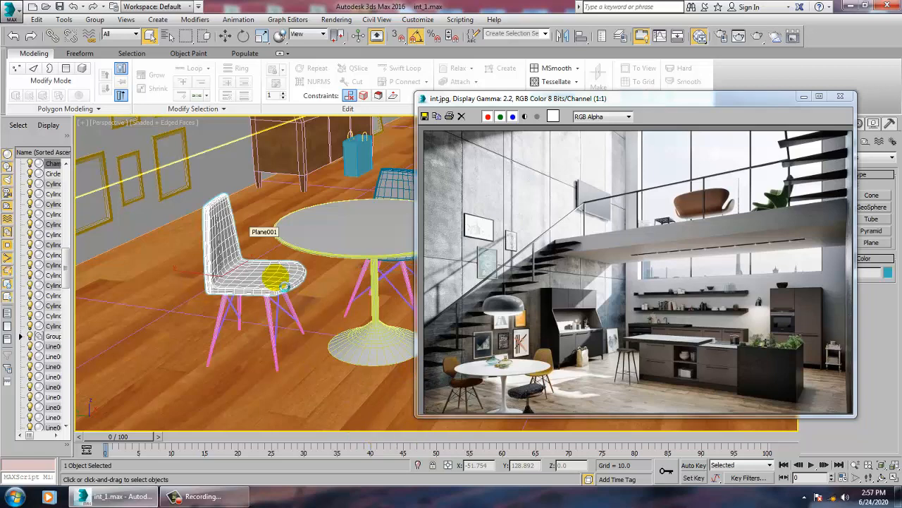
key("m")
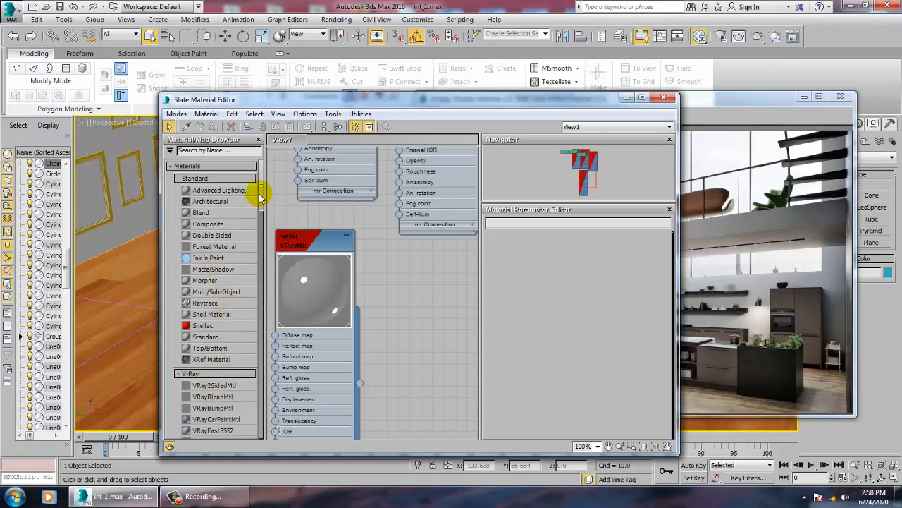
left_click_drag(262, 197, 262, 227)
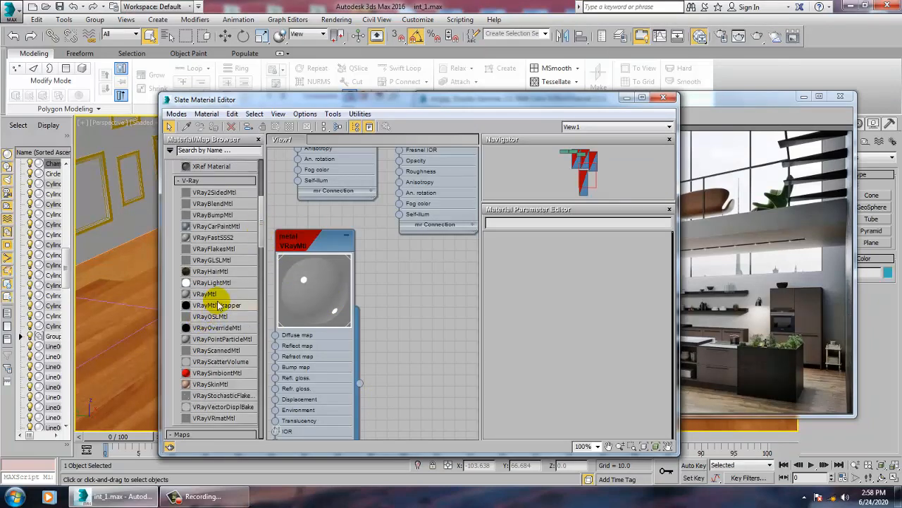
left_click_drag(228, 299, 423, 272)
double_click(423, 273)
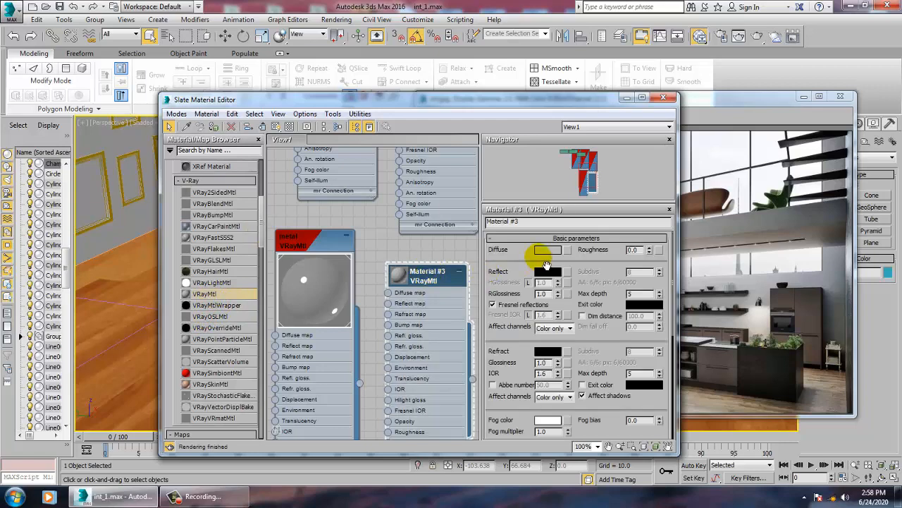
- Choose a Bitmap map for the new material's diffuse slot and preview candidate images in the default images folder
left_click(568, 251)
double_click(365, 117)
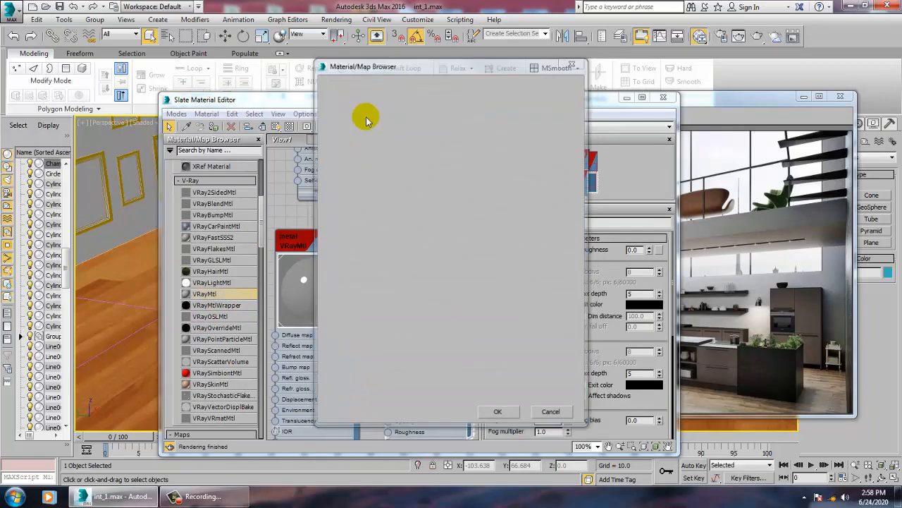
left_click(381, 102)
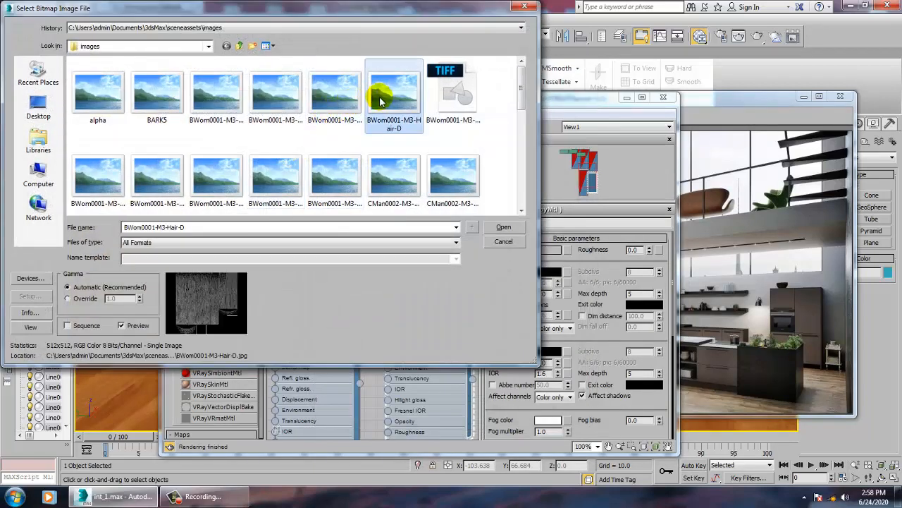
scroll(381, 102, "down", 10)
left_click(276, 92)
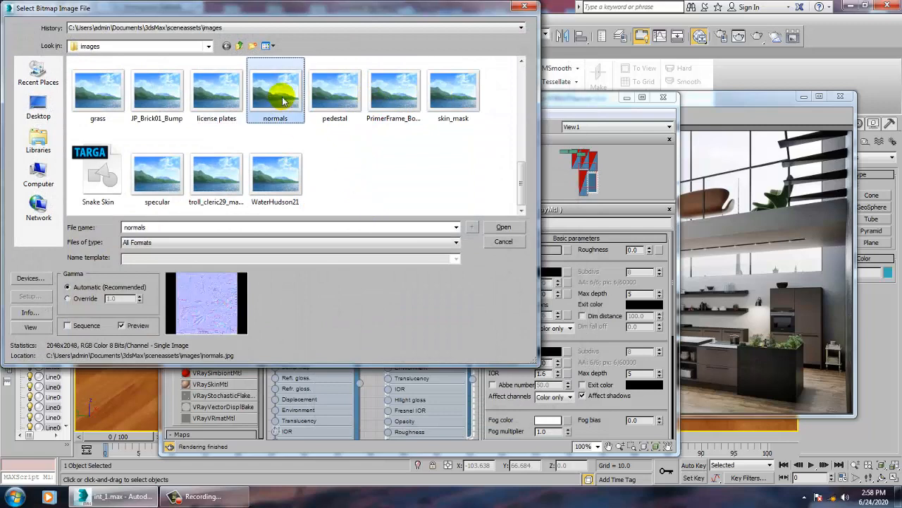
left_click(324, 91)
left_click(384, 92)
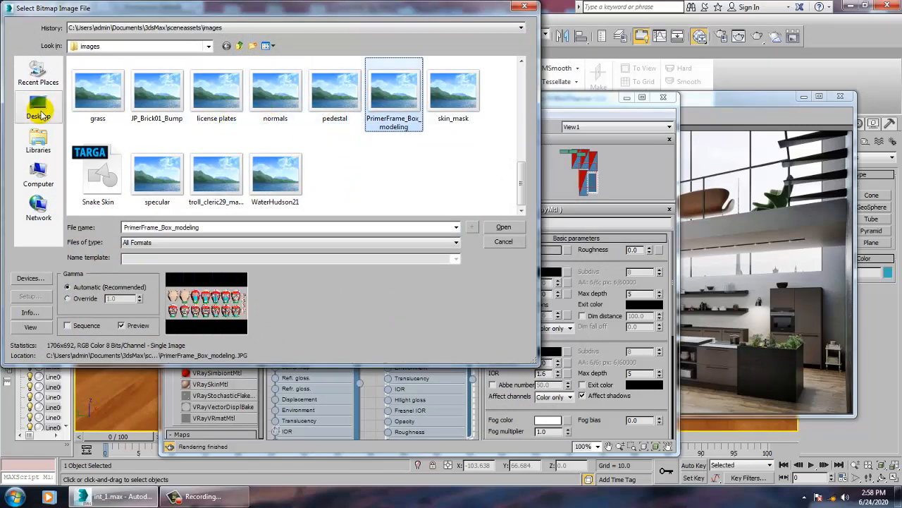
- Browse to the June int folder on the Desktop to choose the diffuse bitmap
left_click(39, 109)
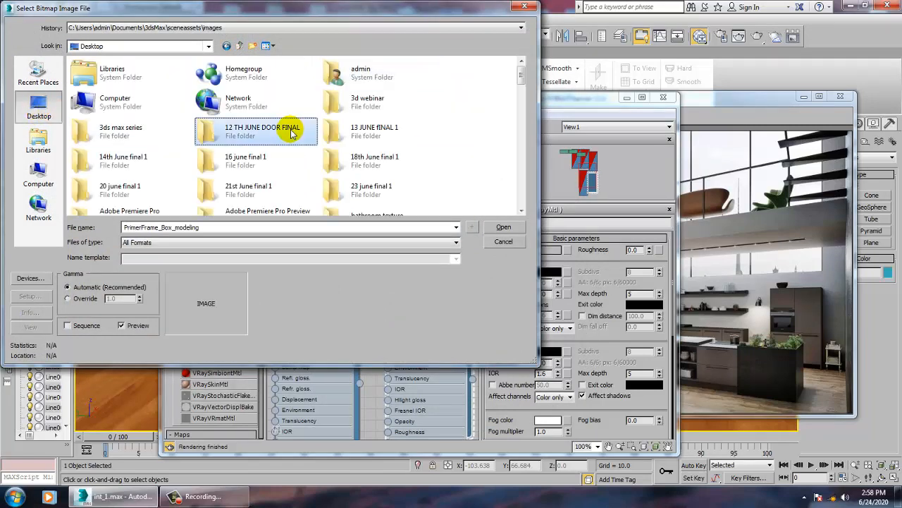
key("3")
key("3")
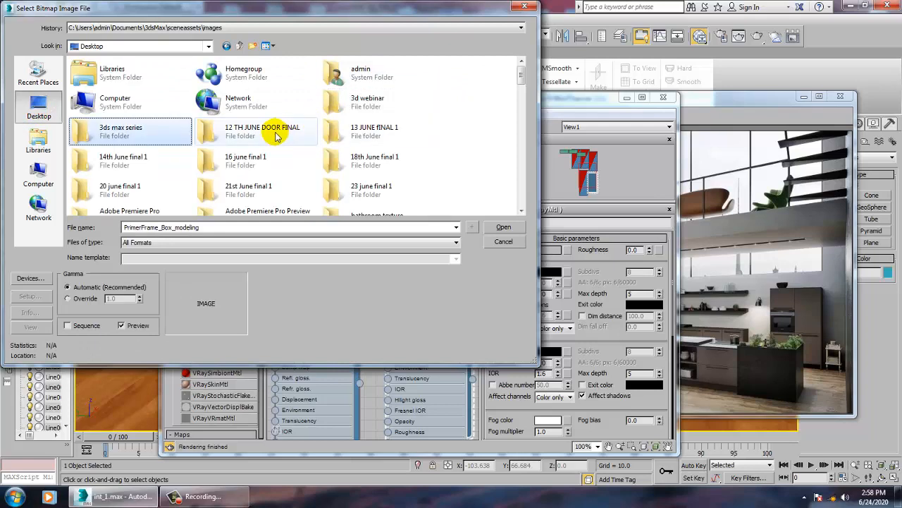
left_click(275, 136)
key("j")
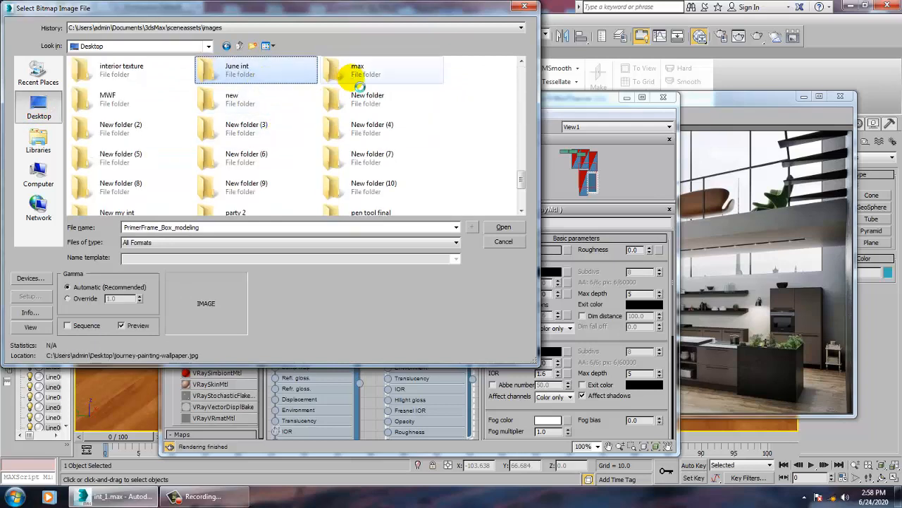
key("j")
key("j")
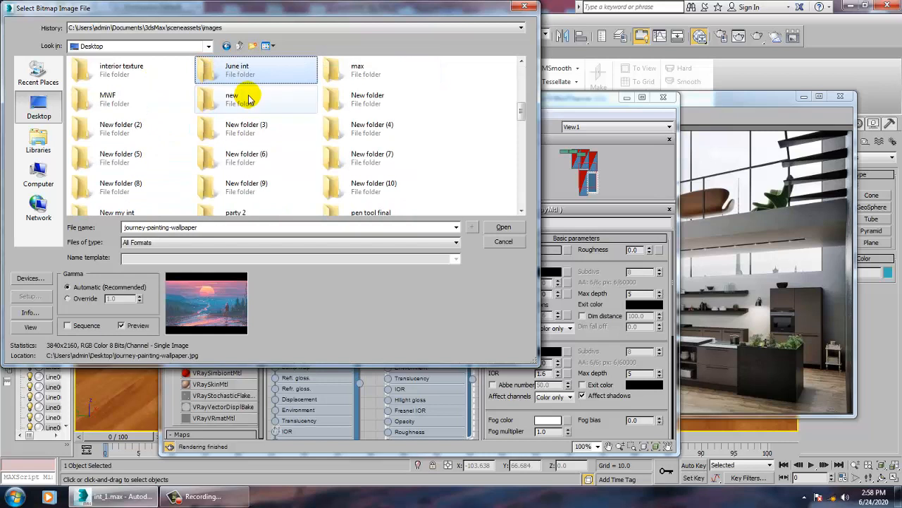
double_click(240, 71)
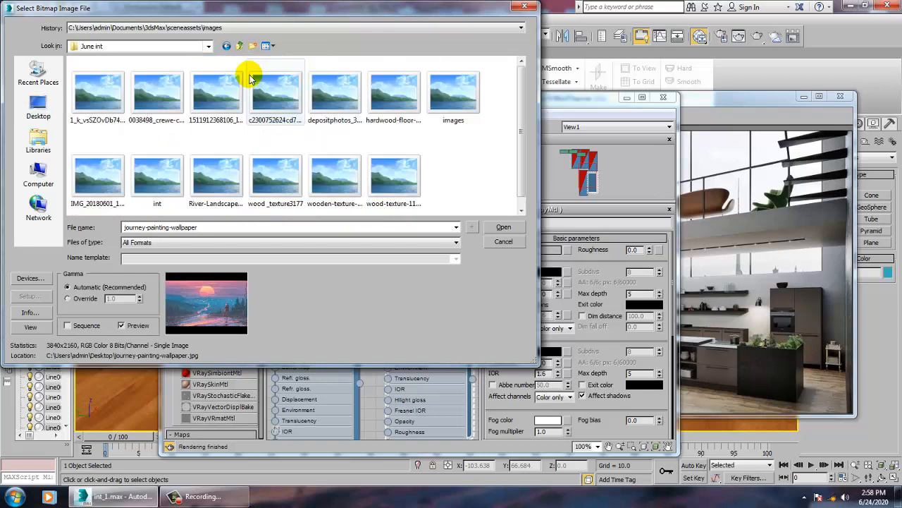
left_click(286, 99)
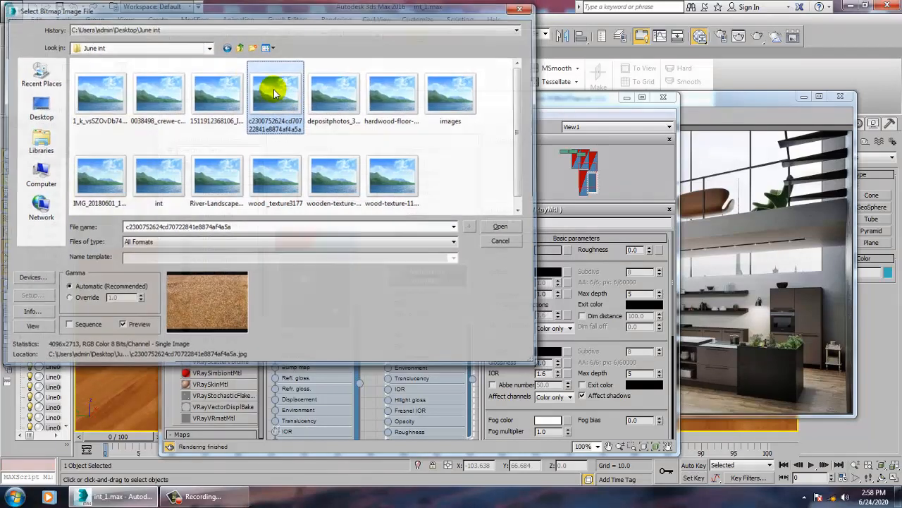
double_click(275, 92)
left_click(214, 131)
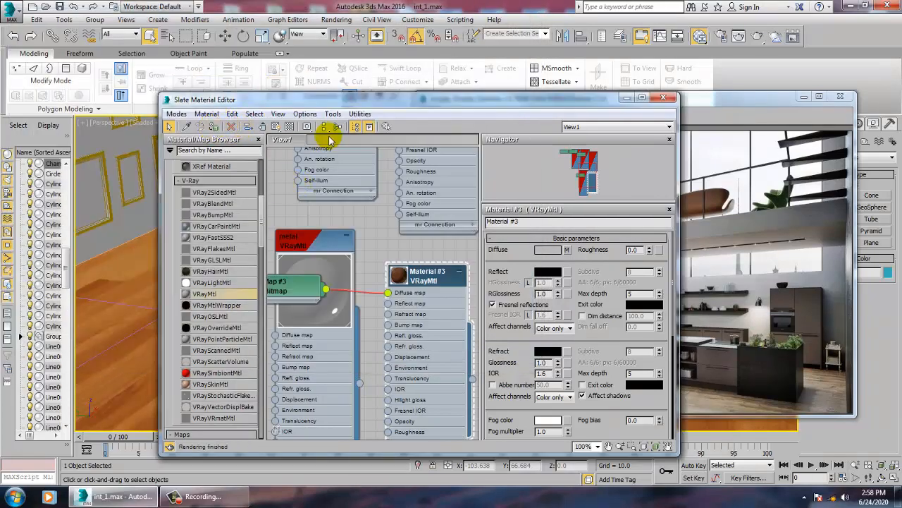
left_click(276, 126)
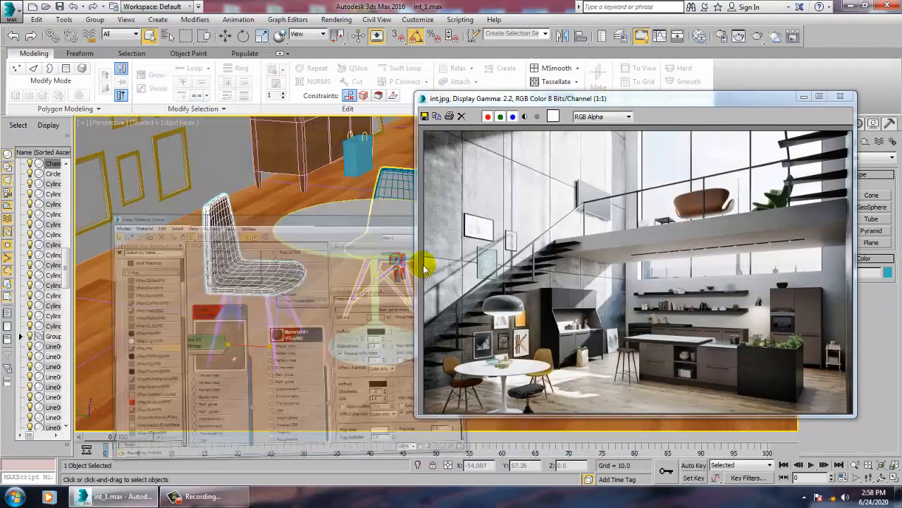
left_click(626, 97)
scroll(265, 288, "up", 8)
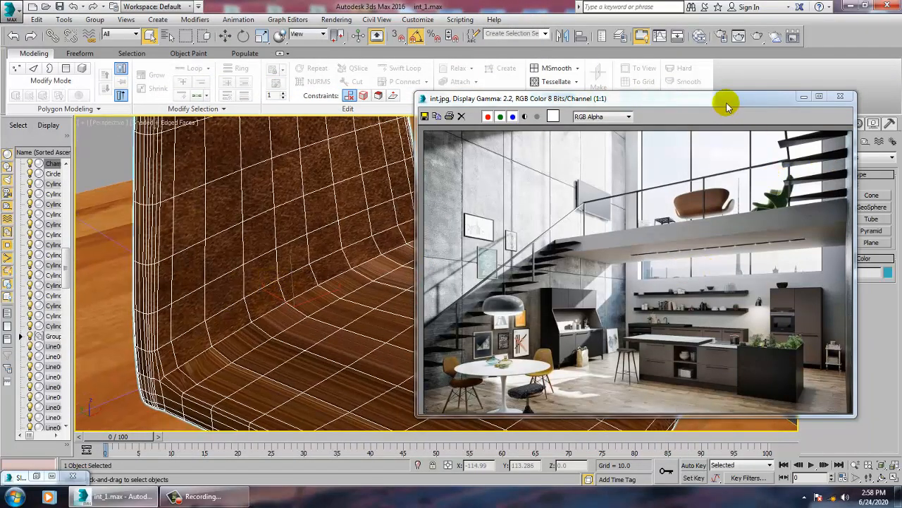
- Add a UVW Map modifier with Box mapping to the textured chair shell and minimize the reference image
left_click_drag(728, 100, 394, 149)
left_click(824, 124)
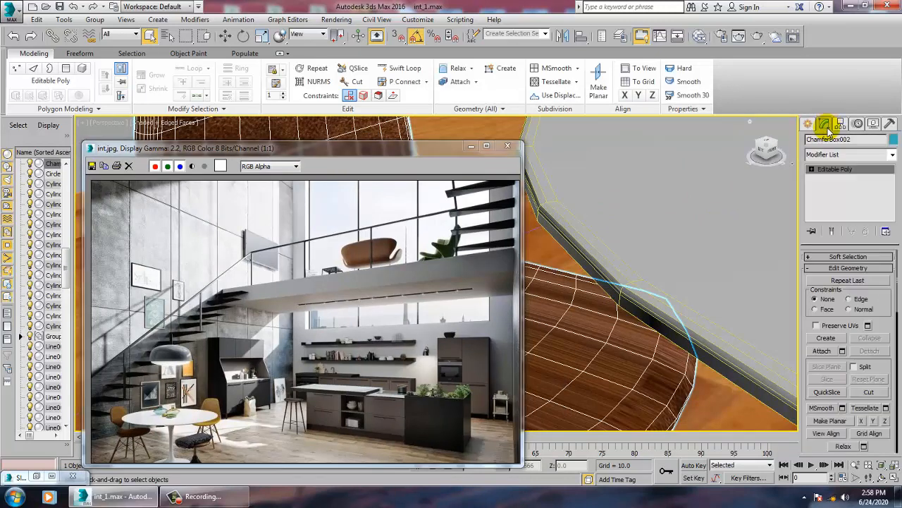
left_click(832, 154)
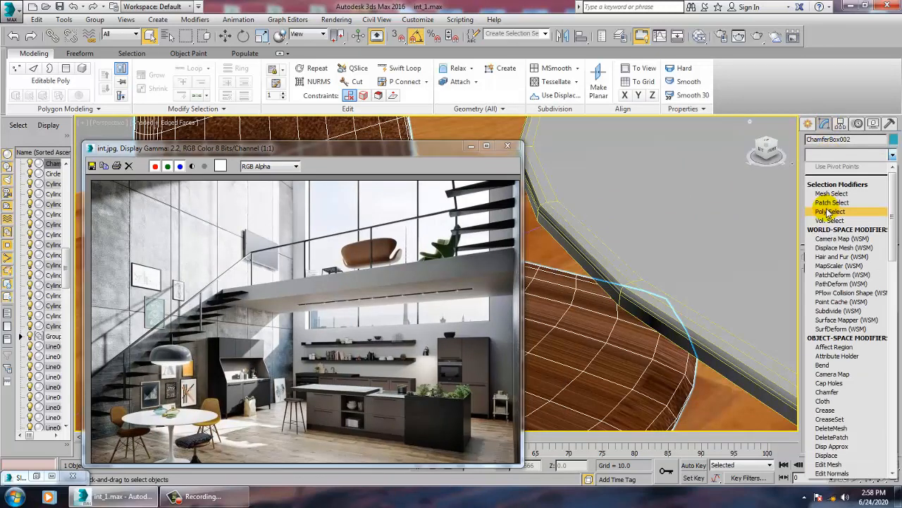
scroll(853, 343, "down", 10)
left_click(857, 377)
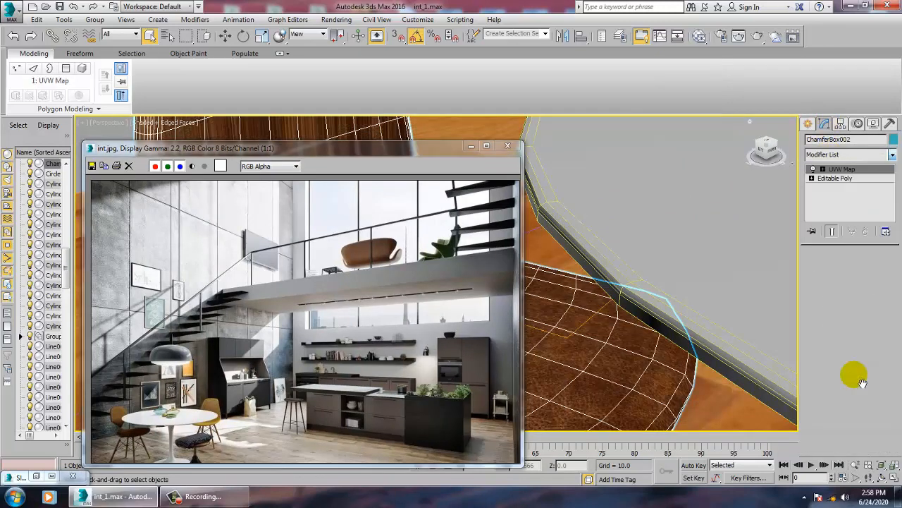
left_click(837, 321)
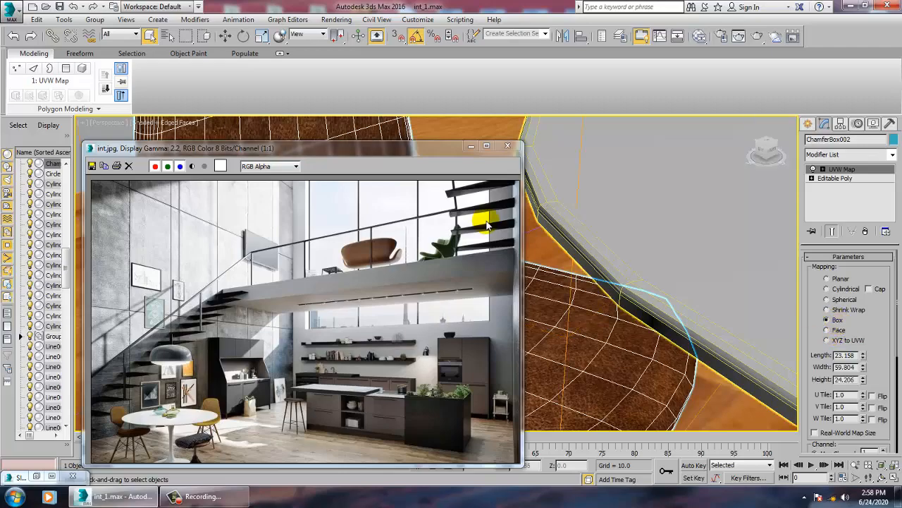
left_click(471, 146)
- Ungroup the second dining chair on the other side of the round table
scroll(477, 334, "down", 6)
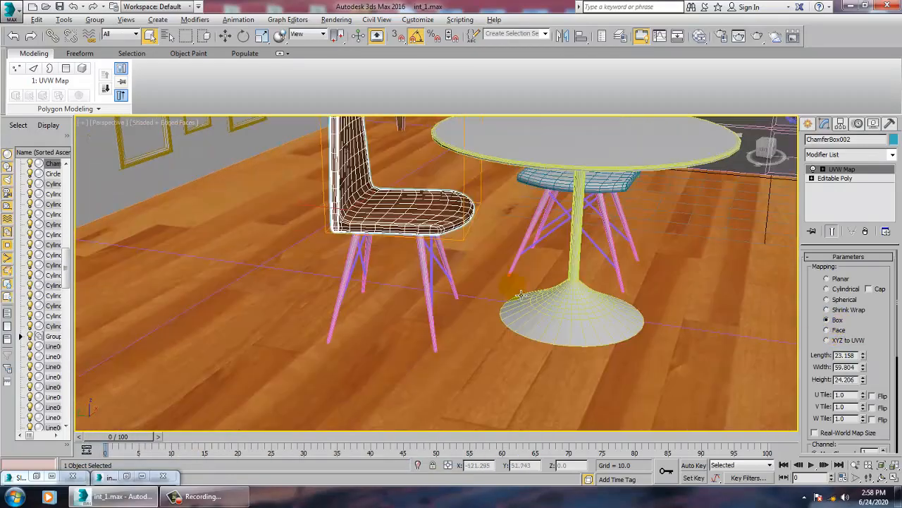
middle_click_drag(521, 294, 450, 291, "alt")
left_click(498, 211)
middle_click_drag(520, 241, 514, 245, "alt")
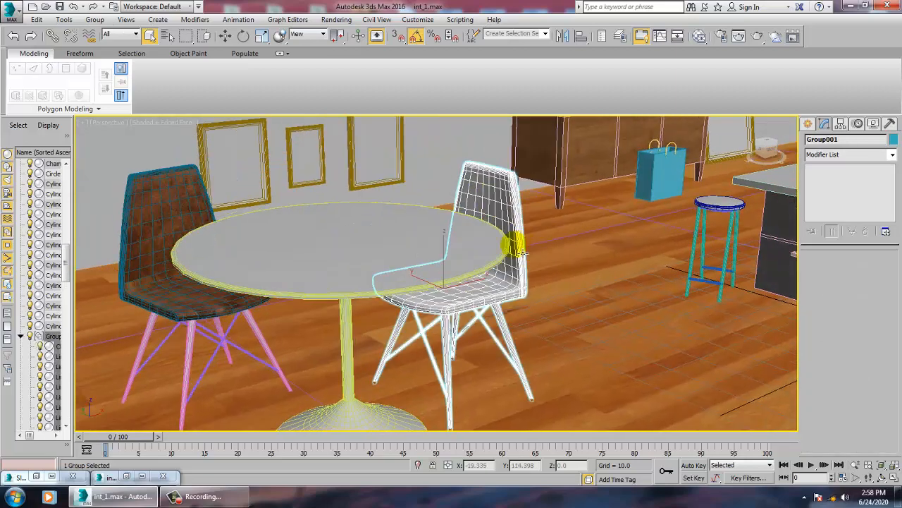
left_click(95, 19)
left_click(113, 46)
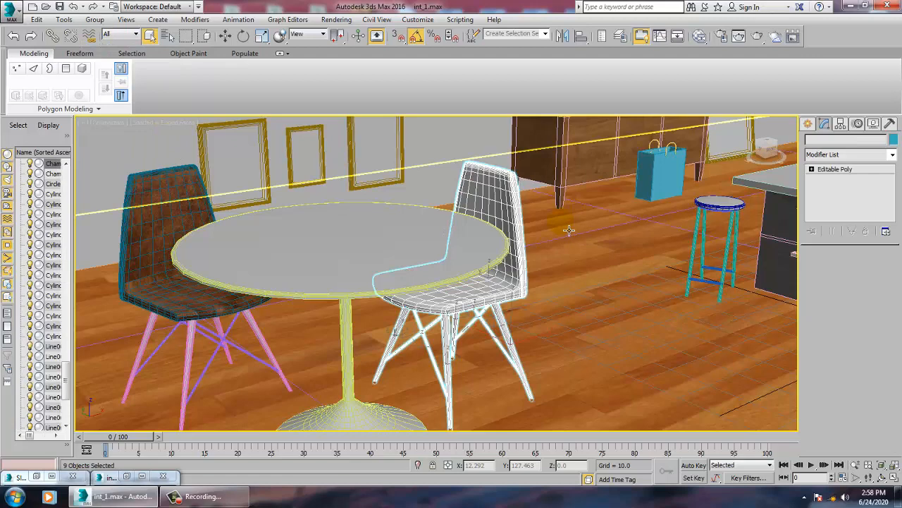
- Assign the same leather VRayMtl, Material #3, to the second chair's seat shell
left_click(492, 186)
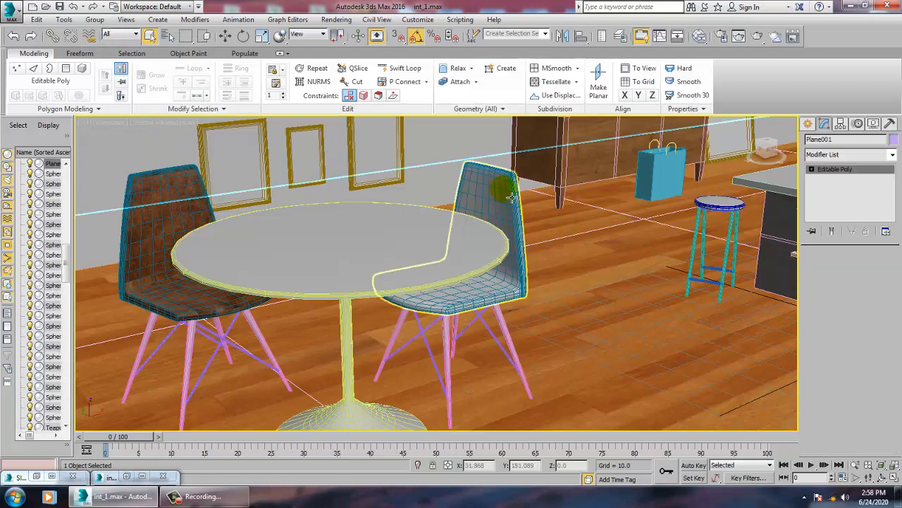
key("m")
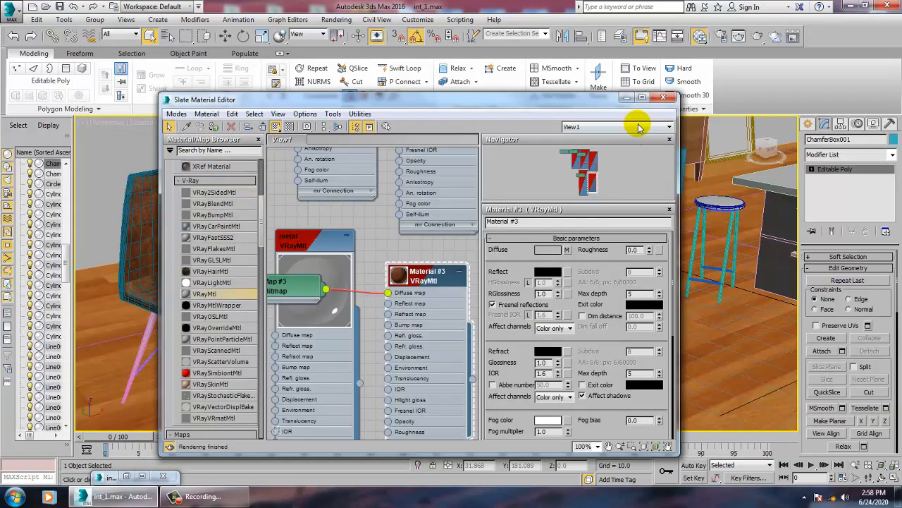
left_click(626, 98)
- Add a UVW Map modifier with Box mapping to the second chair's seat shell
left_click(851, 153)
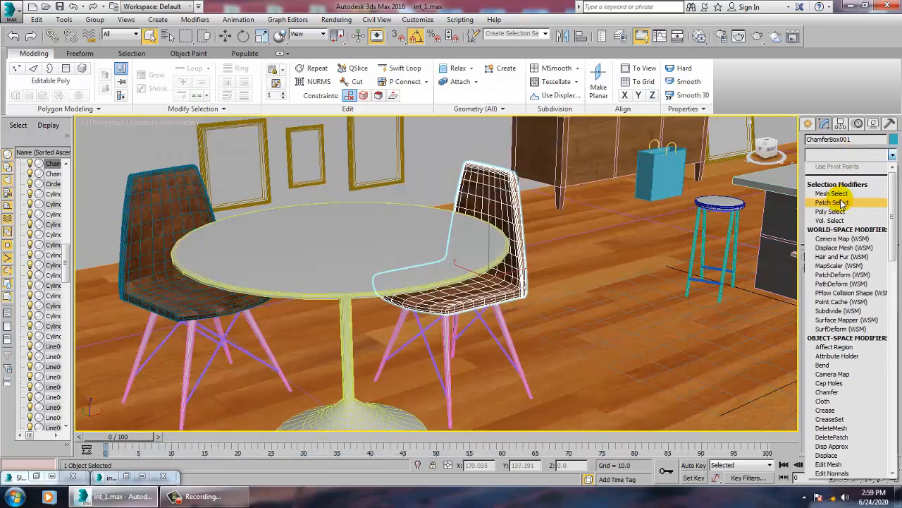
key("u")
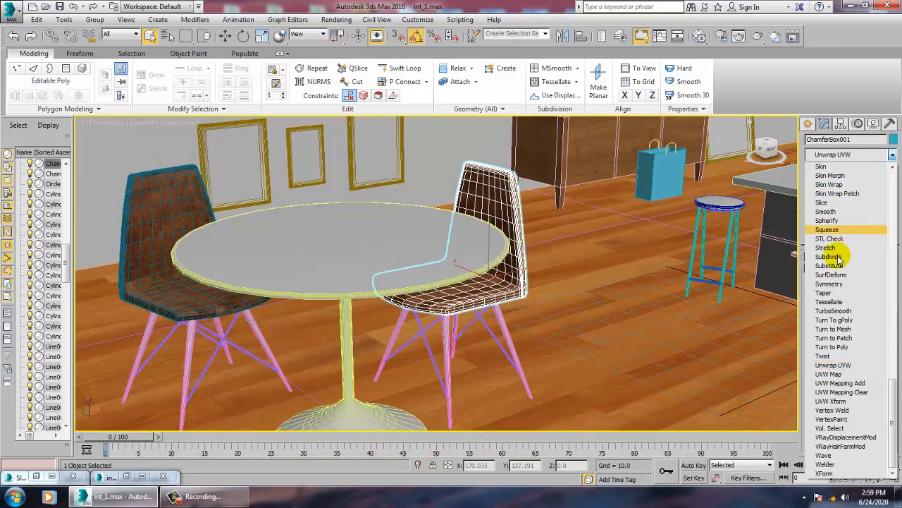
left_click(832, 374)
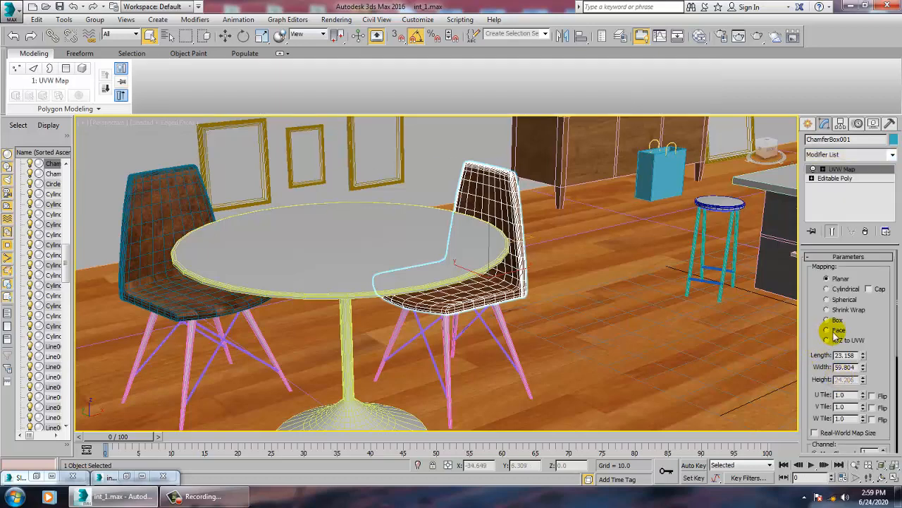
left_click(837, 321)
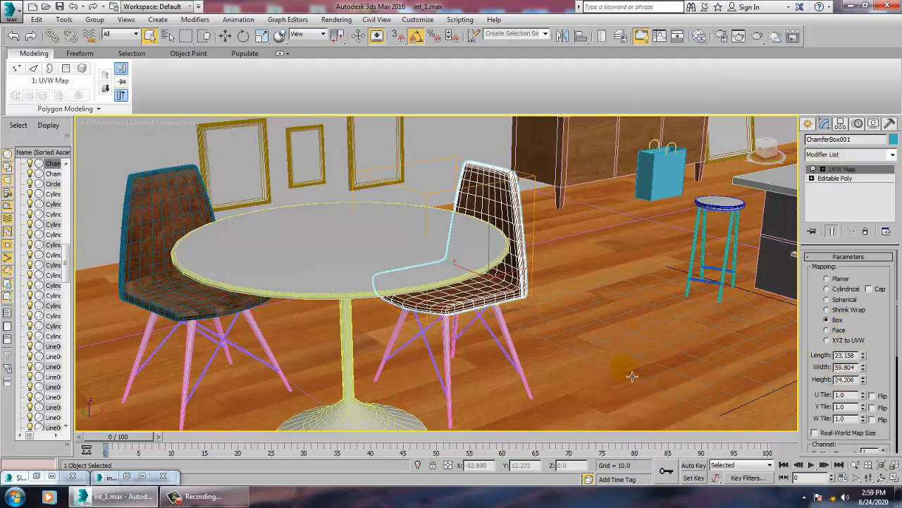
- Select all the legs and cross braces beneath the second dining chair, behind the round table
left_click(453, 361)
left_click(428, 350, "ctrl")
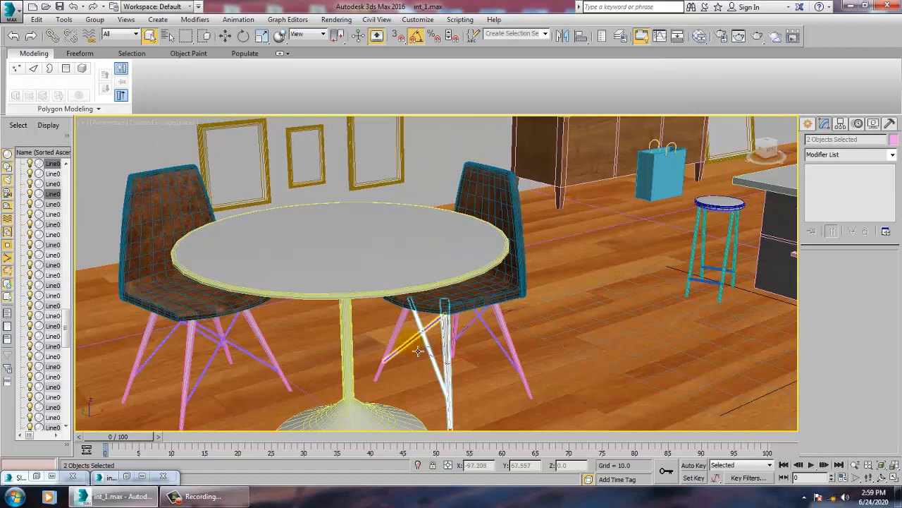
left_click(410, 345, "ctrl")
left_click(401, 337, "ctrl")
left_click(509, 343, "ctrl")
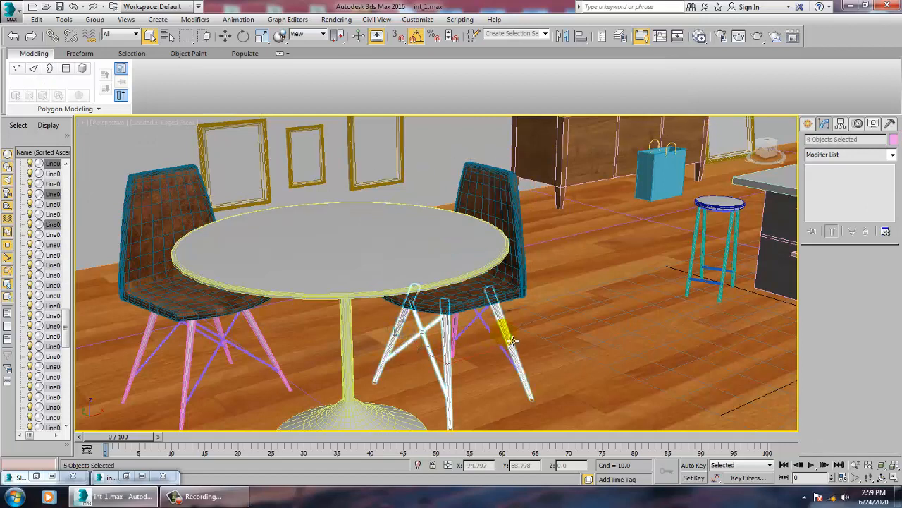
left_click(479, 331, "ctrl")
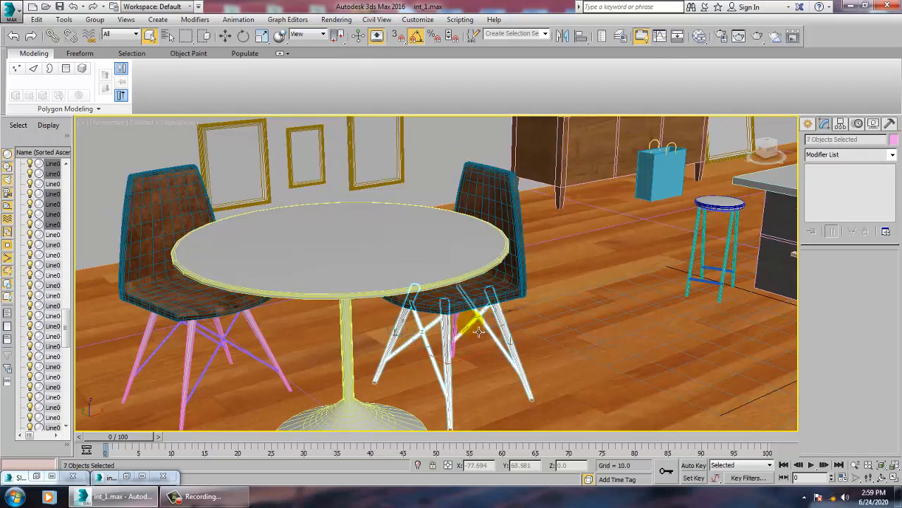
left_click(465, 332, "ctrl")
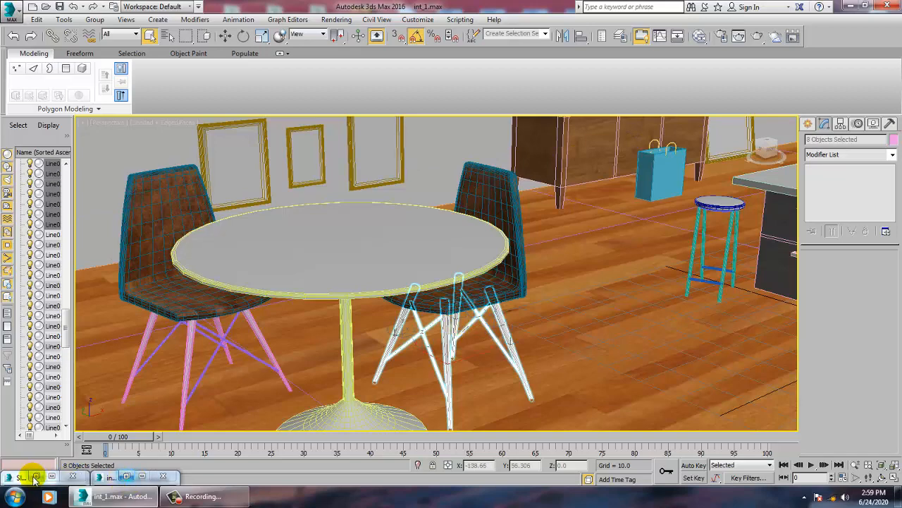
- Check the reference image, and add the first dining chair's legs and cross braces to the selection
left_click(125, 476)
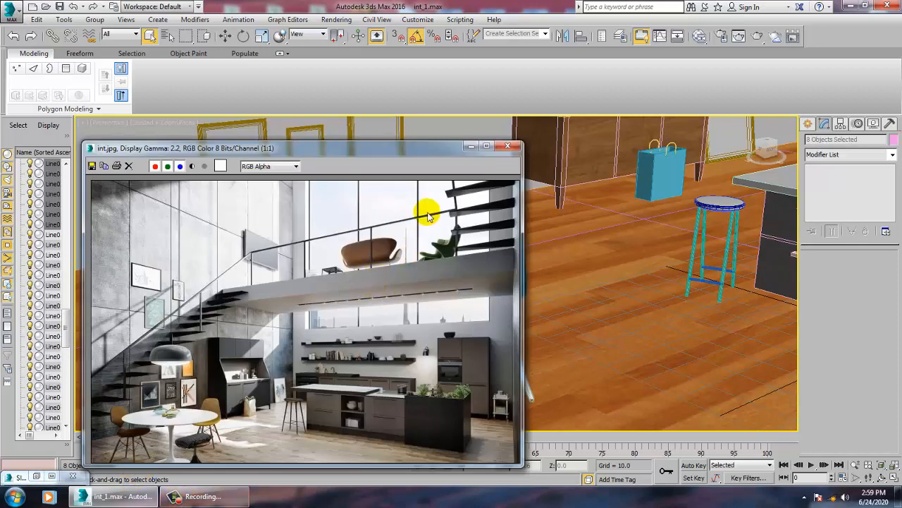
left_click(470, 146)
middle_click_drag(396, 325, 494, 225, "alt")
middle_click_drag(240, 351, 315, 282)
left_click(315, 282, "ctrl")
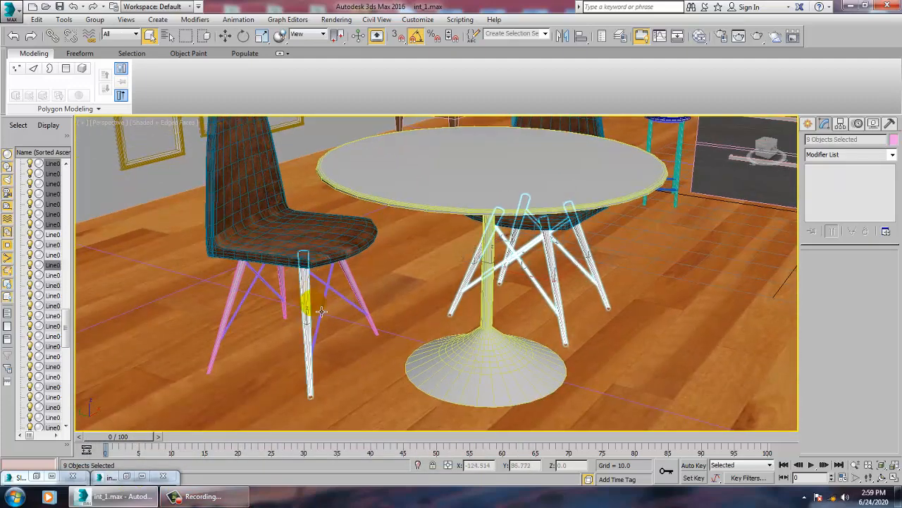
left_click(322, 291, "ctrl")
left_click(352, 302, "ctrl")
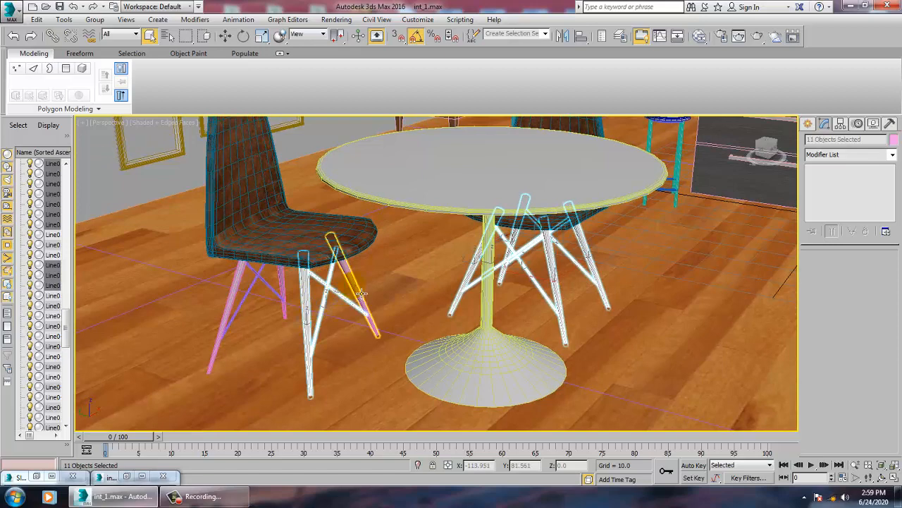
left_click(238, 293, "ctrl")
left_click(255, 300, "ctrl")
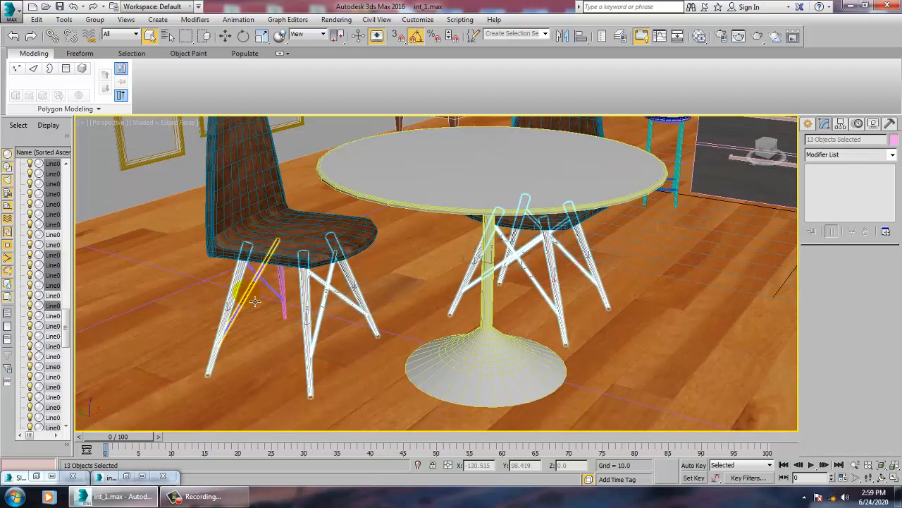
left_click(271, 282, "ctrl")
left_click(285, 293, "ctrl")
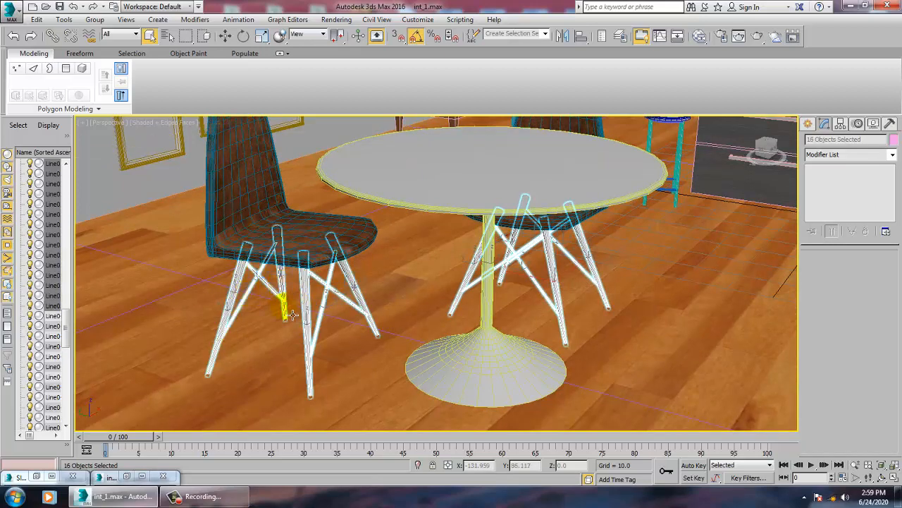
- Create a new VRayMtl node below the existing materials and open its parameters
key("m")
middle_click_drag(356, 321, 301, 139)
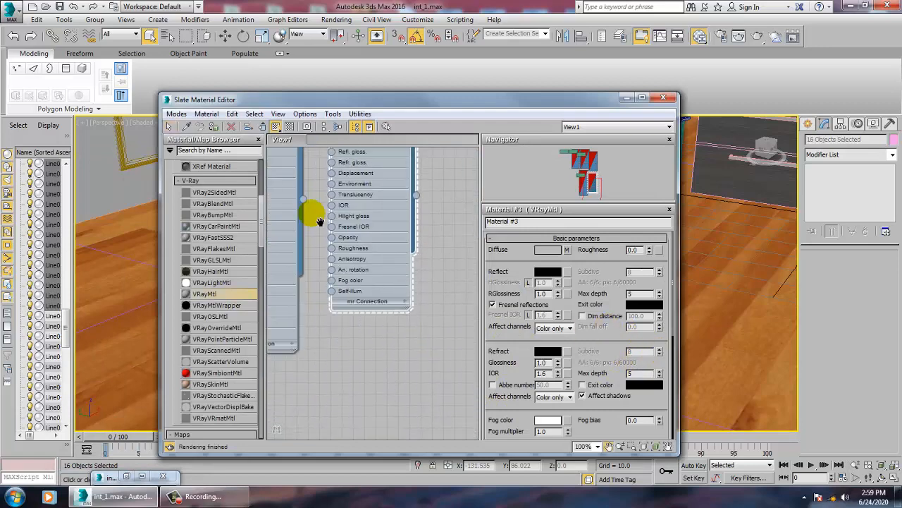
middle_click_drag(317, 218, 283, 126)
scroll(284, 141, "up", 1)
left_click_drag(208, 295, 341, 255)
double_click(411, 277)
- Set the new VRayMtl's diffuse and reflect colors to a light grey
left_click(549, 250)
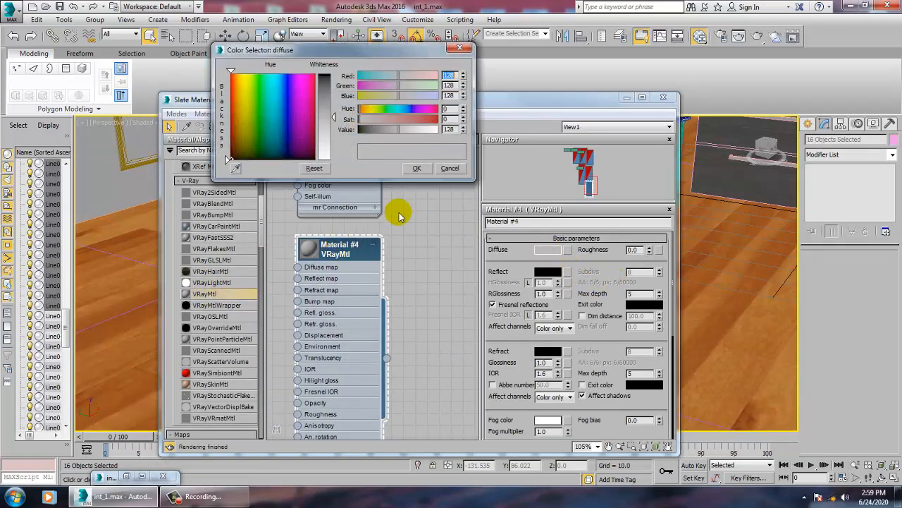
left_click_drag(333, 118, 331, 138)
left_click(419, 167)
left_click(549, 272)
left_click(416, 167)
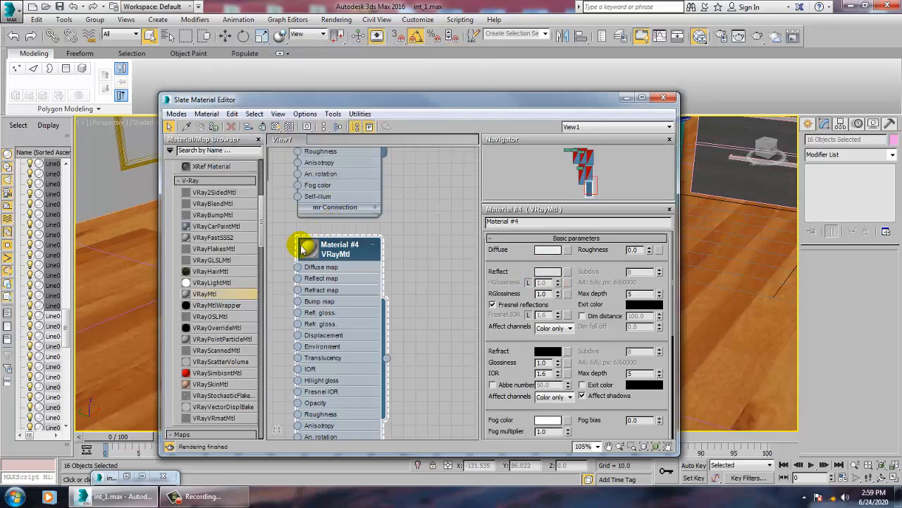
- Enlarge the material preview, set RGlossiness to 0.84, and assign the material to the selected chair legs with viewport shading shown
double_click(308, 248)
left_click(523, 305)
left_click(523, 304)
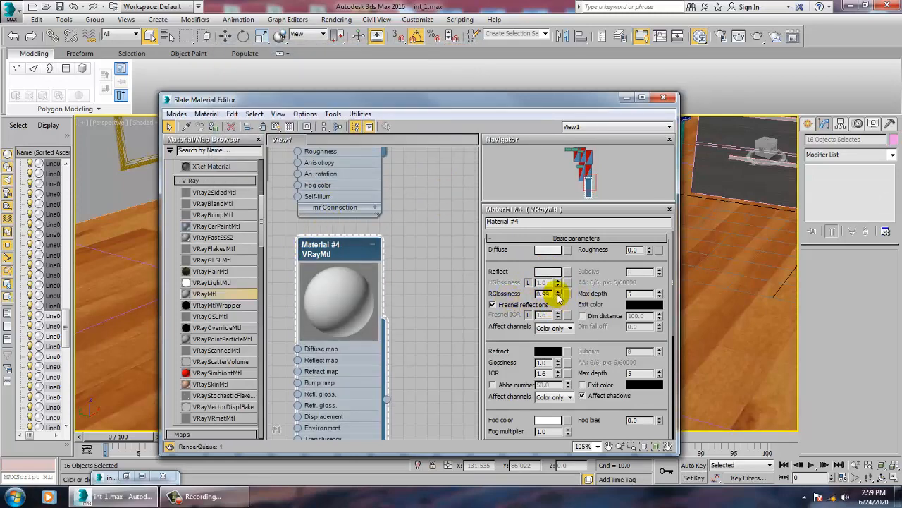
left_click_drag(570, 323, 570, 306)
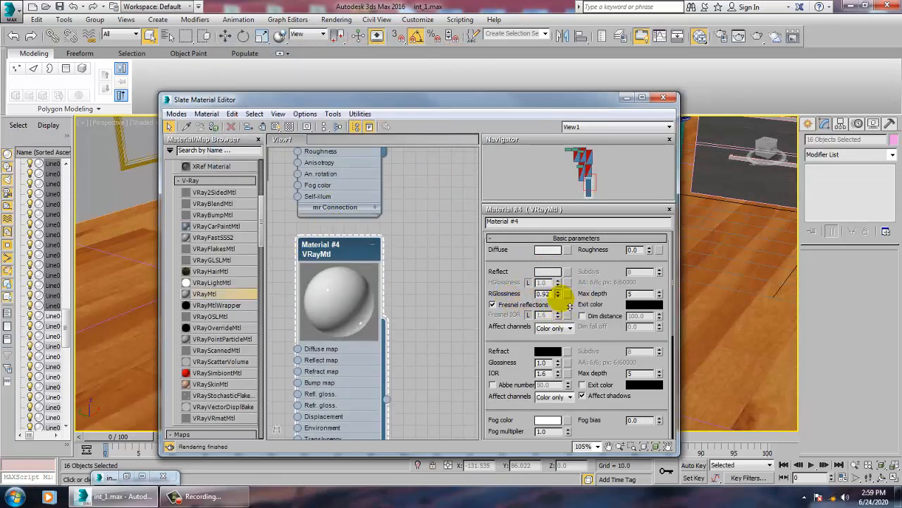
left_click(214, 127)
left_click(276, 127)
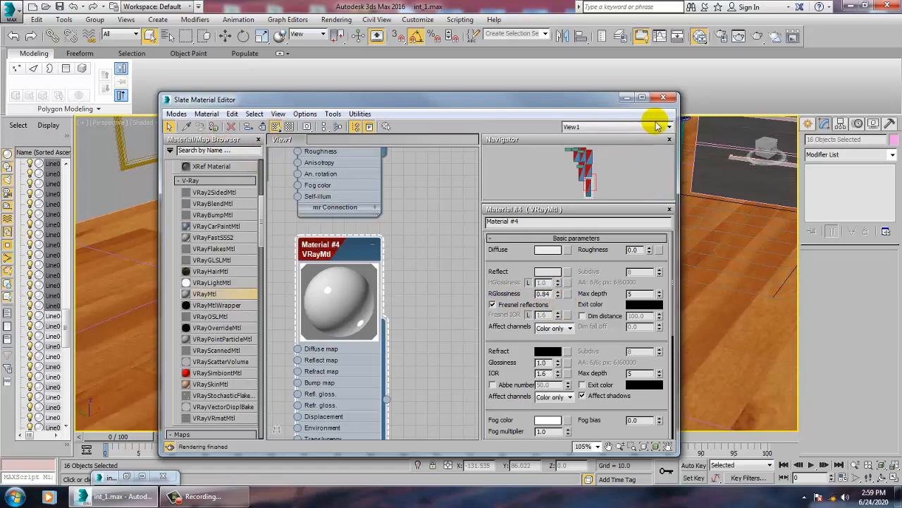
left_click(627, 96)
- Render a close-up of the chair legs to check the new material
scroll(332, 359, "up", 10)
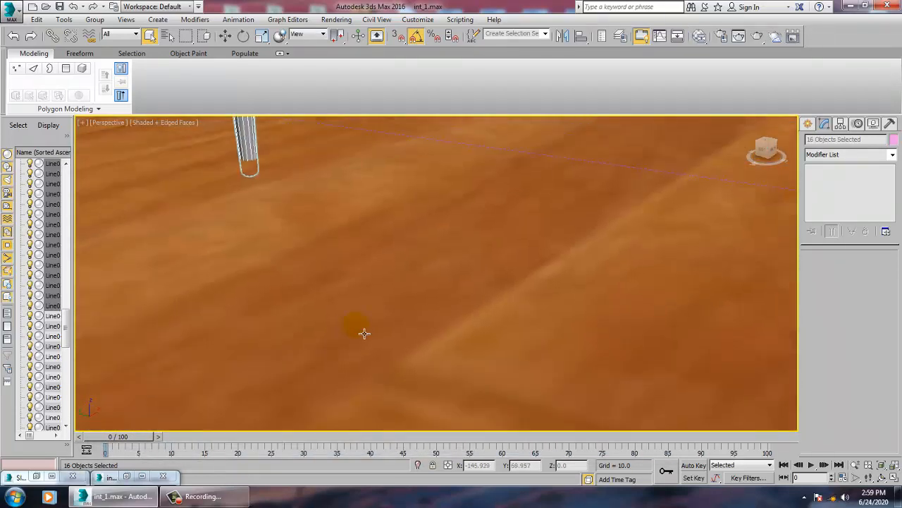
scroll(364, 333, "down", 6)
left_click(337, 19)
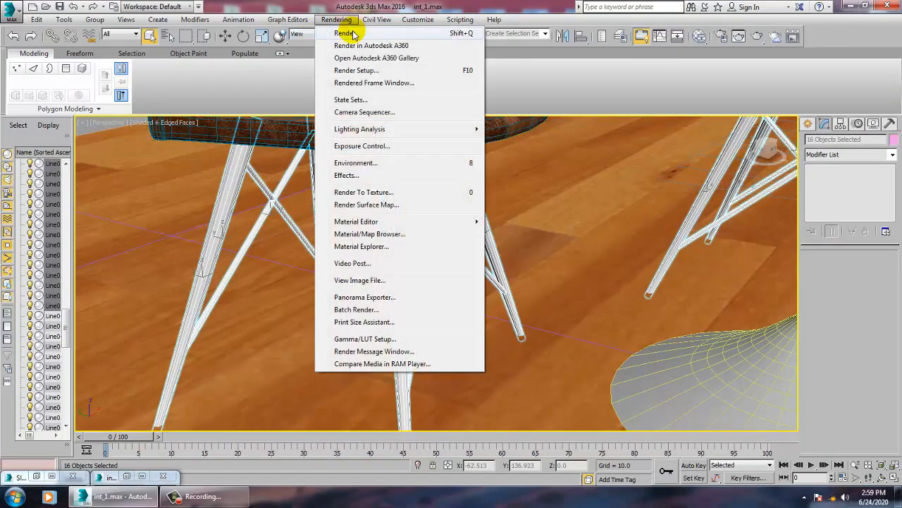
left_click(345, 33)
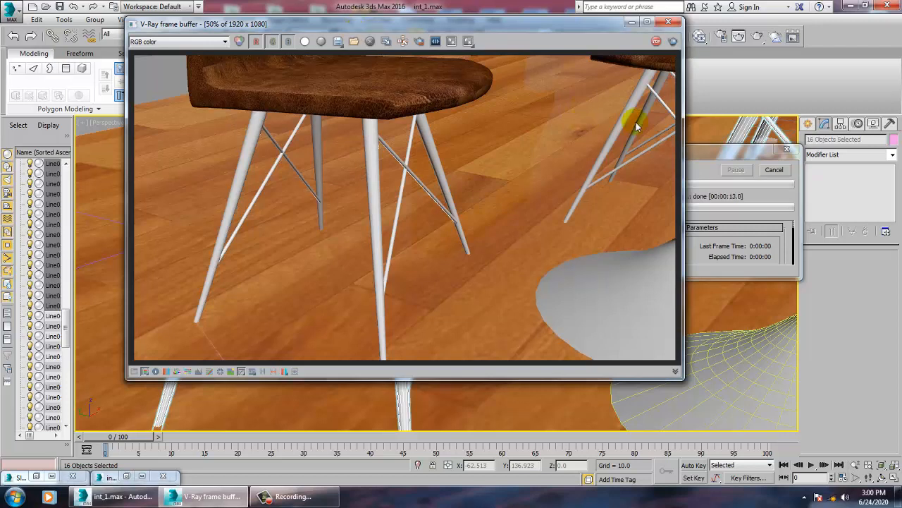
left_click(668, 22)
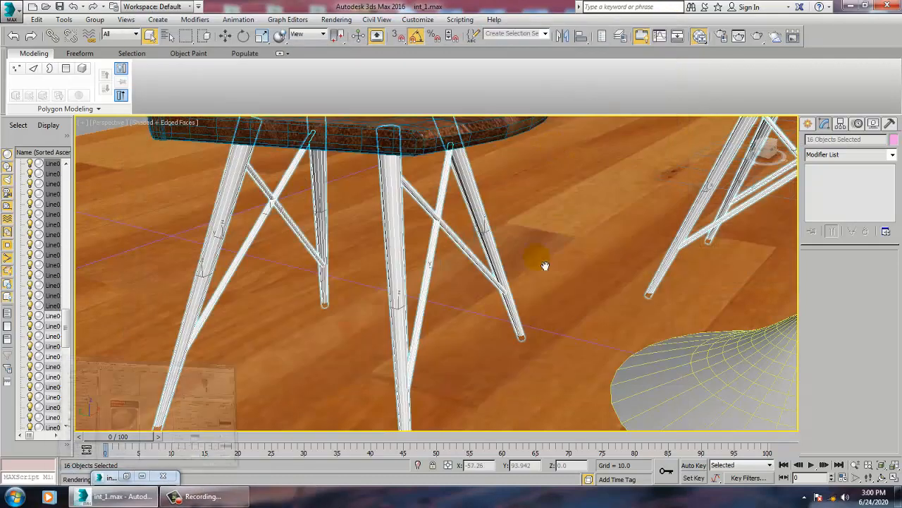
- Keep Fresnel reflections on, unlock Fresnel IOR for the leg material, and set it to 0.0
key("m")
left_click(546, 306)
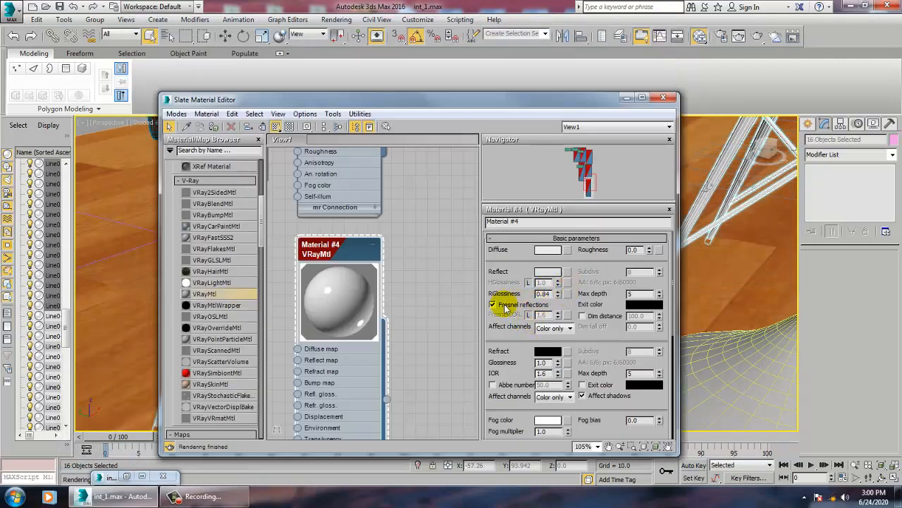
left_click(525, 306)
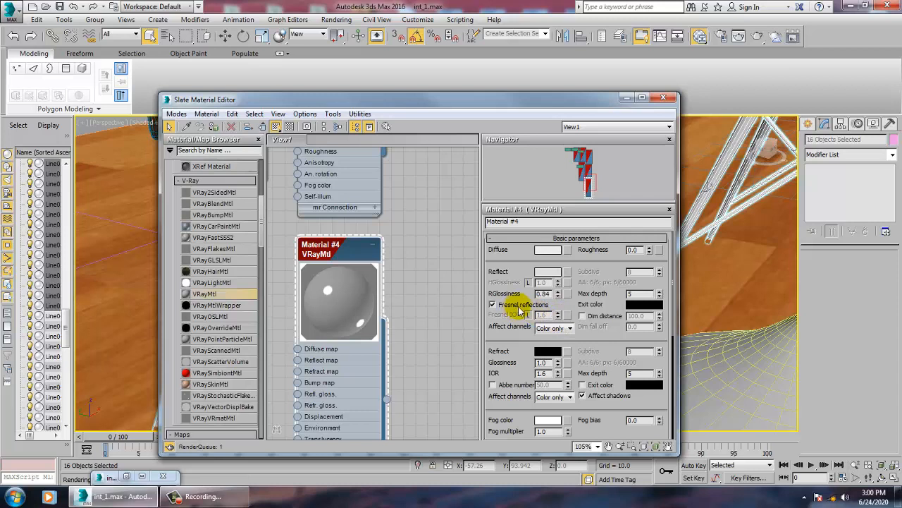
left_click(529, 314)
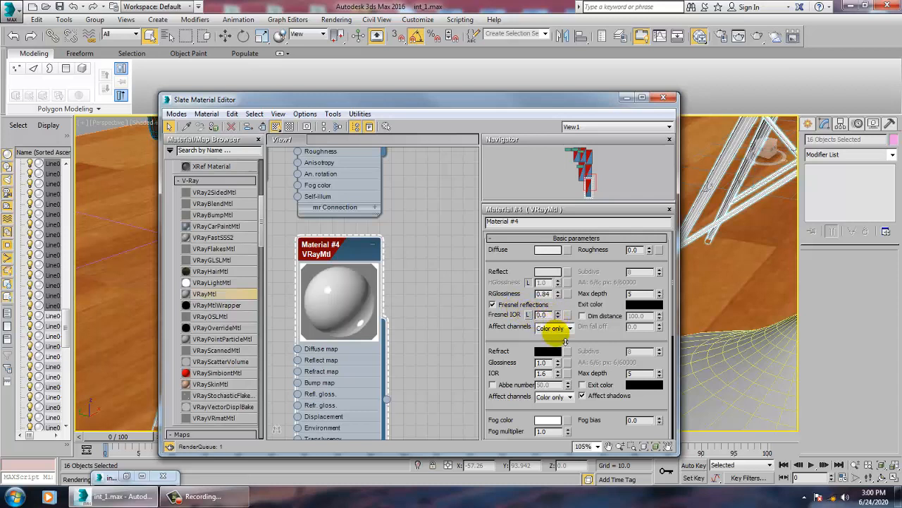
left_click_drag(566, 342, 568, 334)
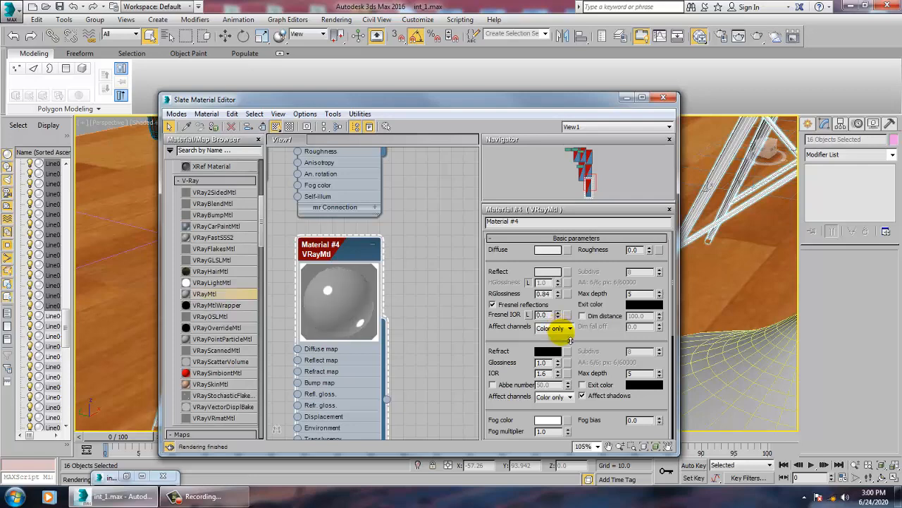
- Render the chair legs again to check the changed Fresnel reflections
left_click(343, 20)
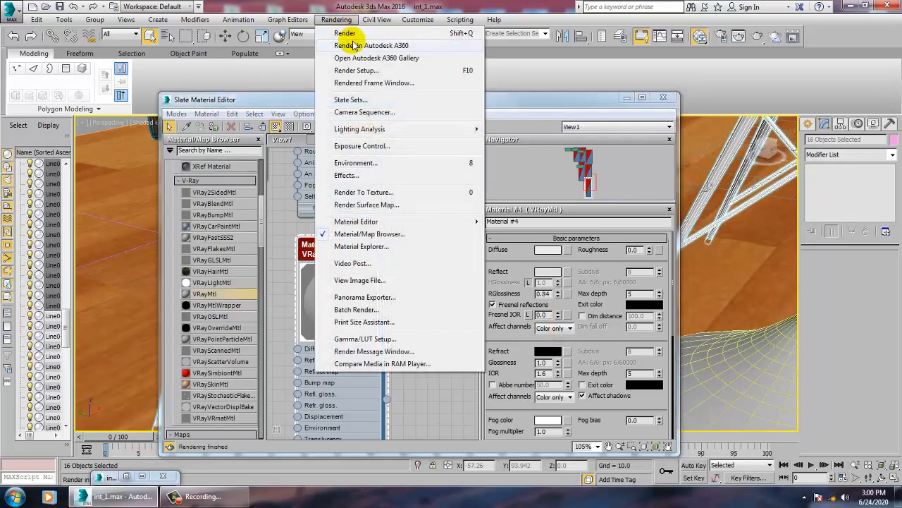
left_click(349, 34)
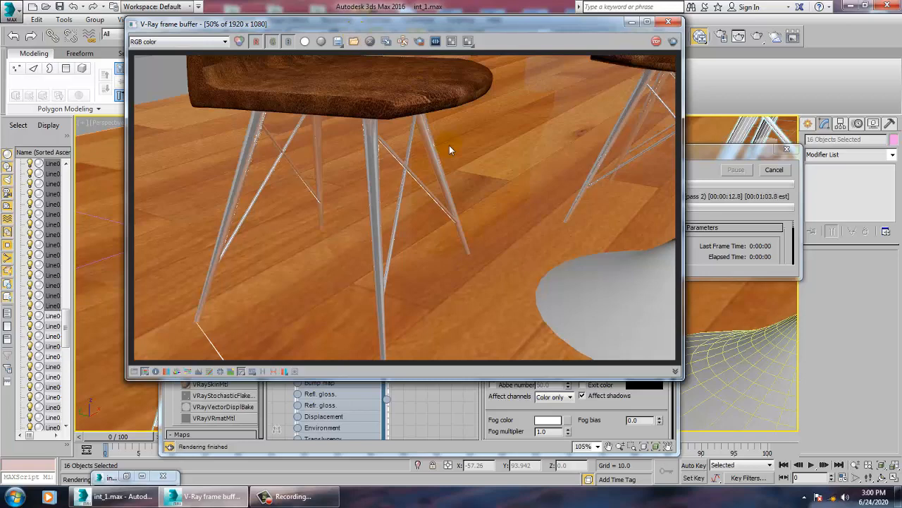
left_click(670, 21)
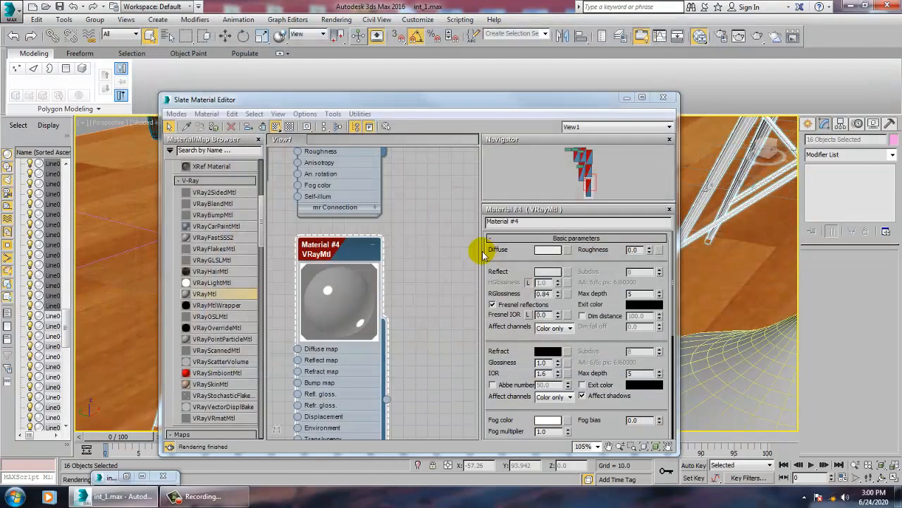
- Lower the leg material's RGlossiness to 0.43 and test-render the chair legs
left_click(558, 290)
left_click_drag(566, 291, 568, 322)
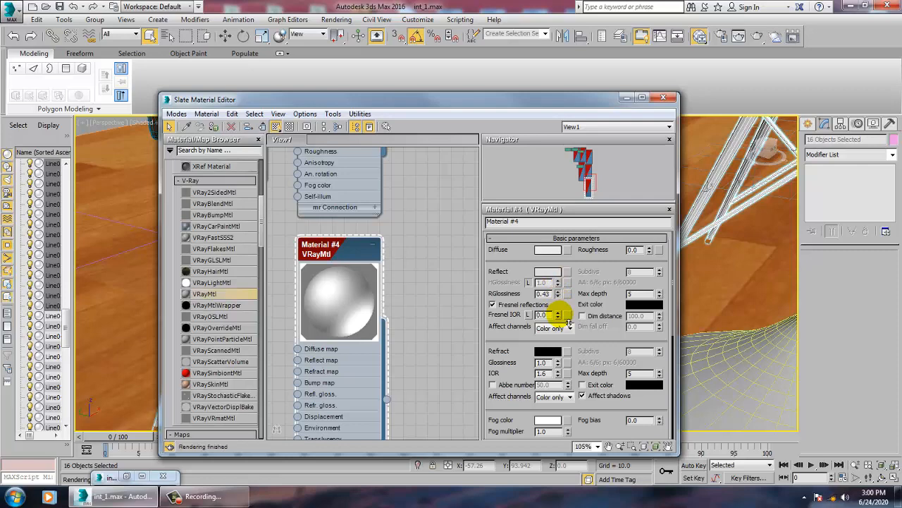
left_click(322, 21)
left_click(338, 28)
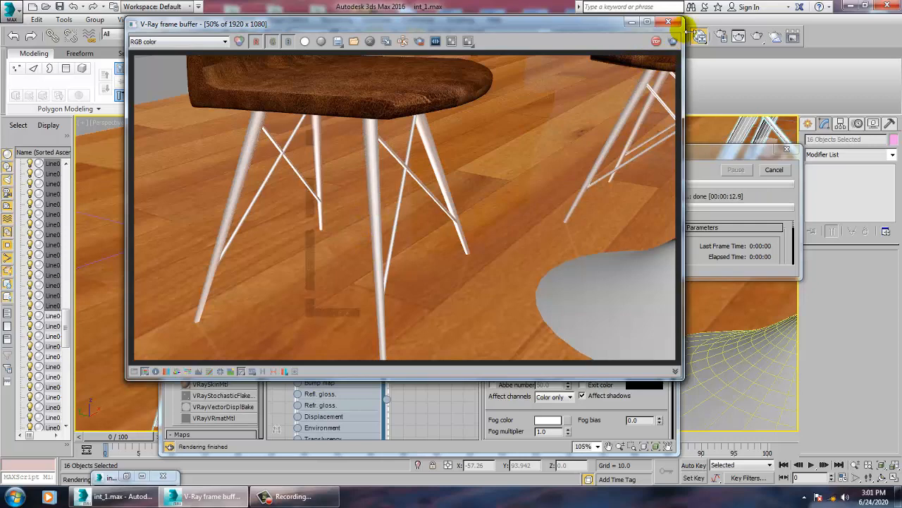
left_click(669, 22)
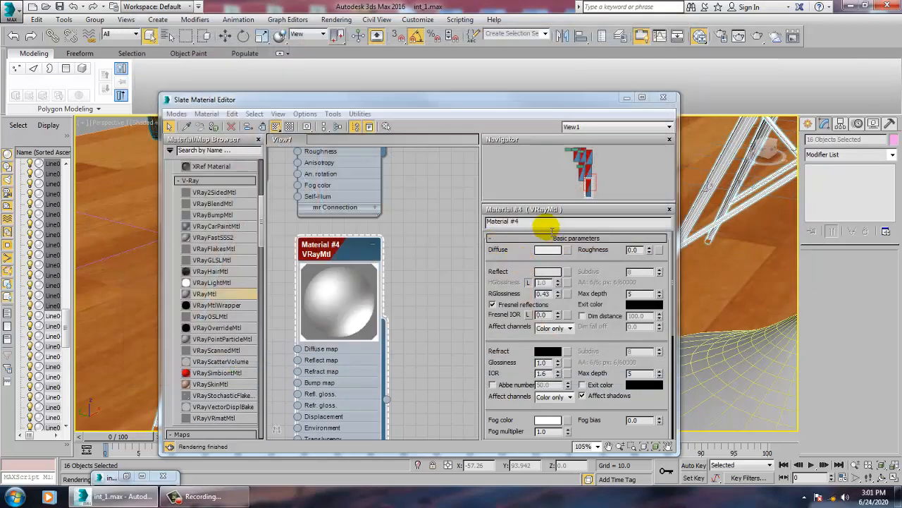
- Rename the chair leg material as "satin metal" and minimize the material editor
left_click_drag(547, 224, 273, 225)
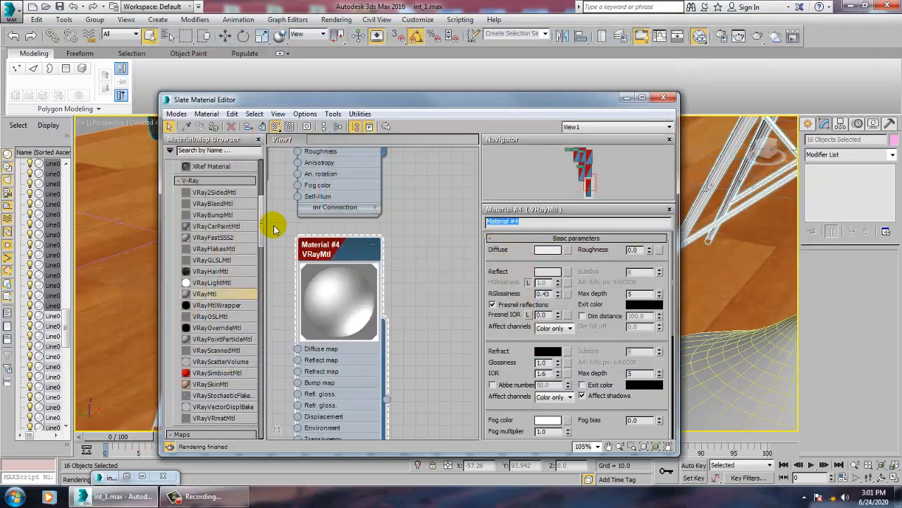
type("satin metal")
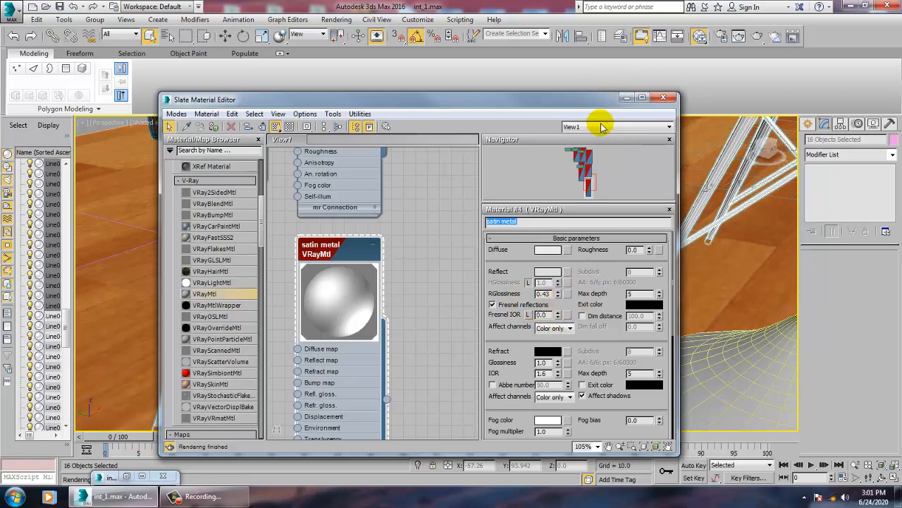
left_click(626, 97)
- Examine the dining table in the reference image against the kitchen scene
scroll(549, 299, "down", 8)
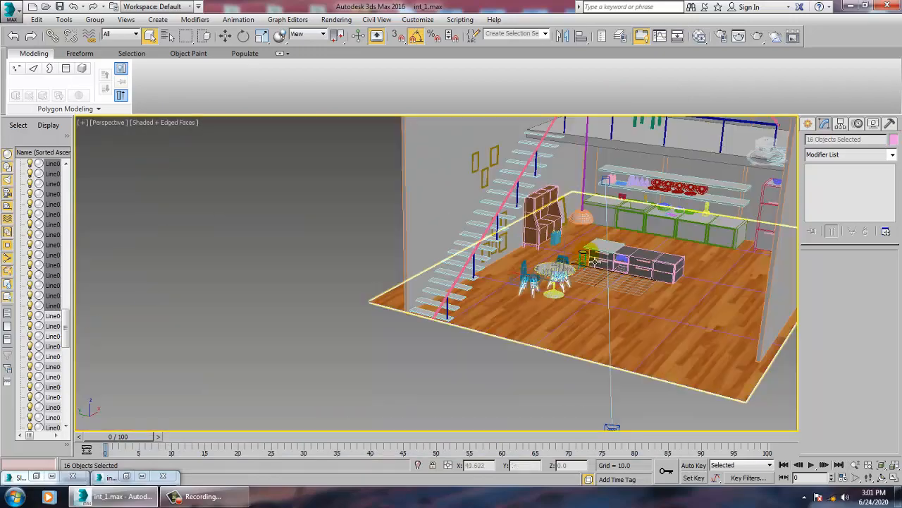
scroll(562, 302, "up", 4)
middle_click_drag(562, 302, 448, 333, "alt")
scroll(449, 332, "up", 4)
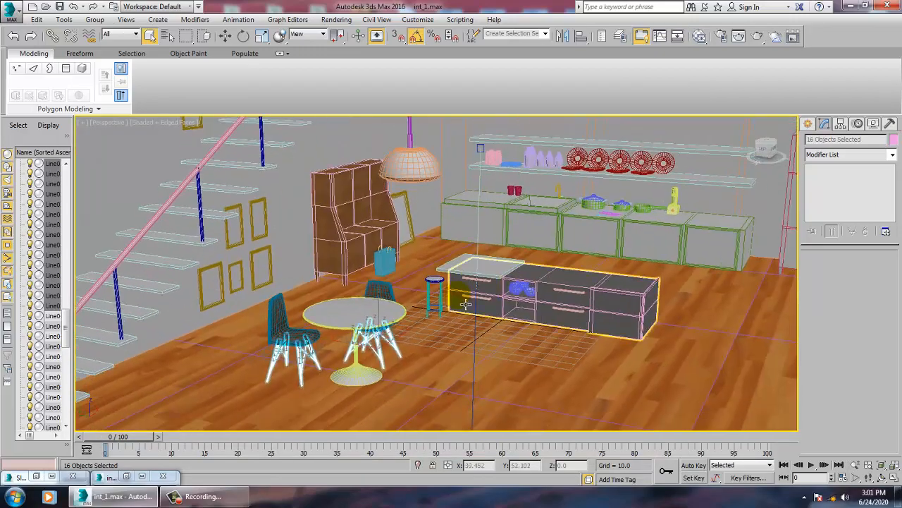
left_click(126, 477)
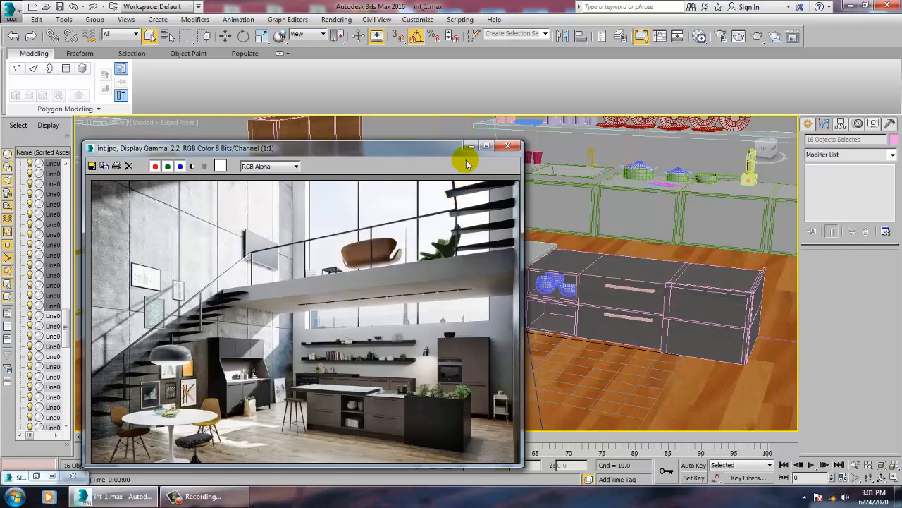
left_click(470, 148)
- Select the round table and add a new VRayMtl for it beside the satin metal material, with its parameters open
left_click(338, 401)
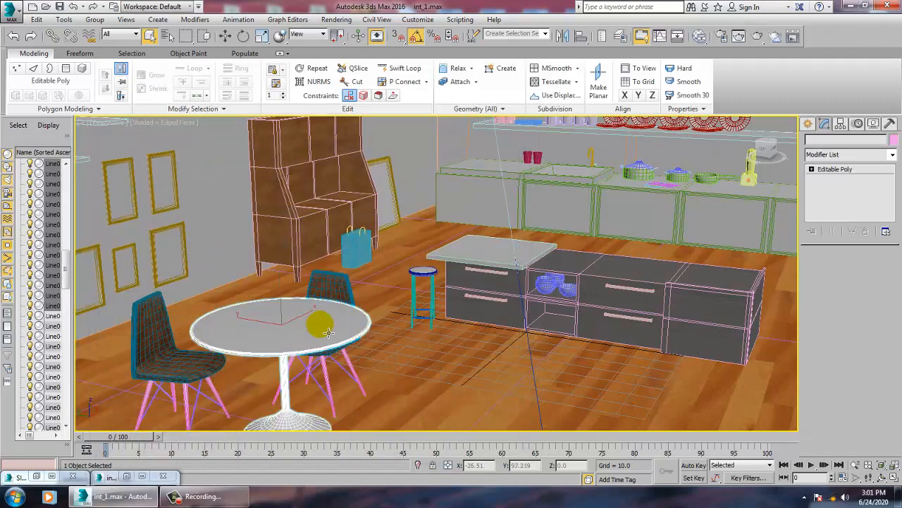
scroll(437, 256, "up", 4)
scroll(437, 256, "up", 5)
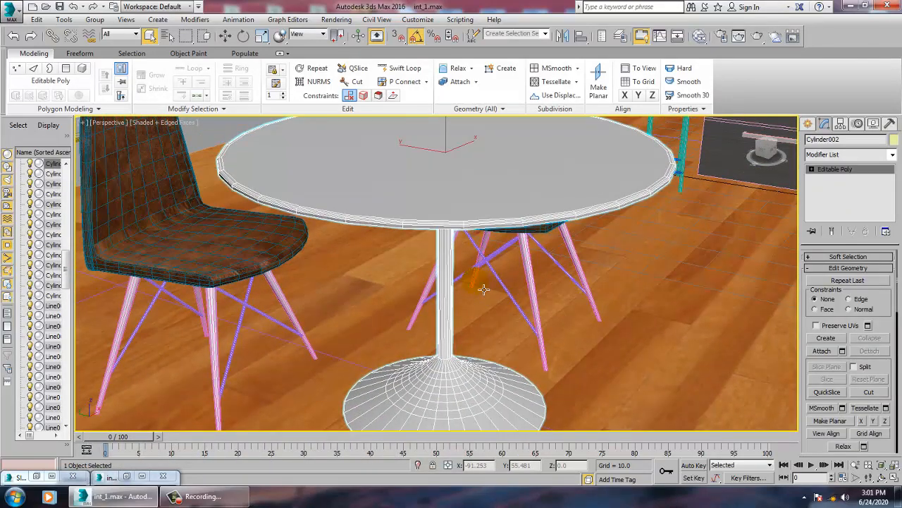
scroll(502, 281, "down", 5)
key("m")
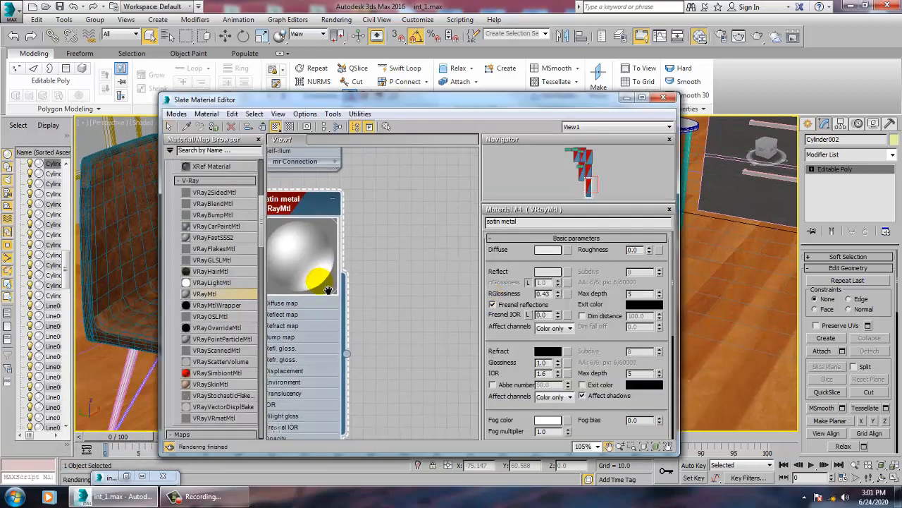
left_click_drag(203, 302, 413, 227)
double_click(421, 224)
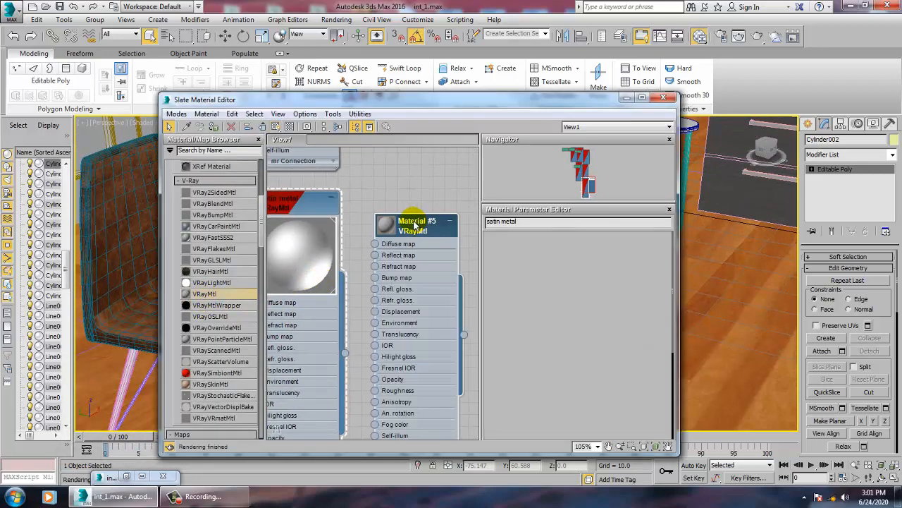
- Set the table material's diffuse colour to a light beige
left_click(546, 250)
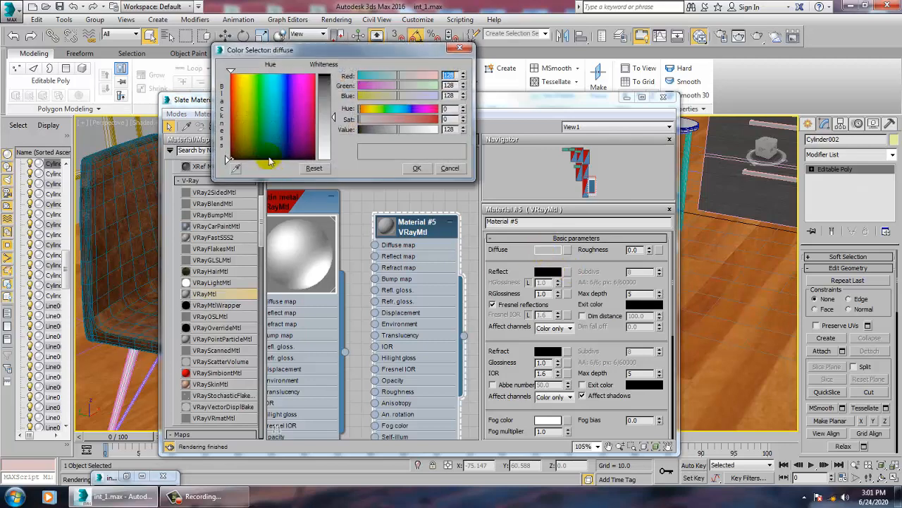
left_click_drag(257, 128, 237, 121)
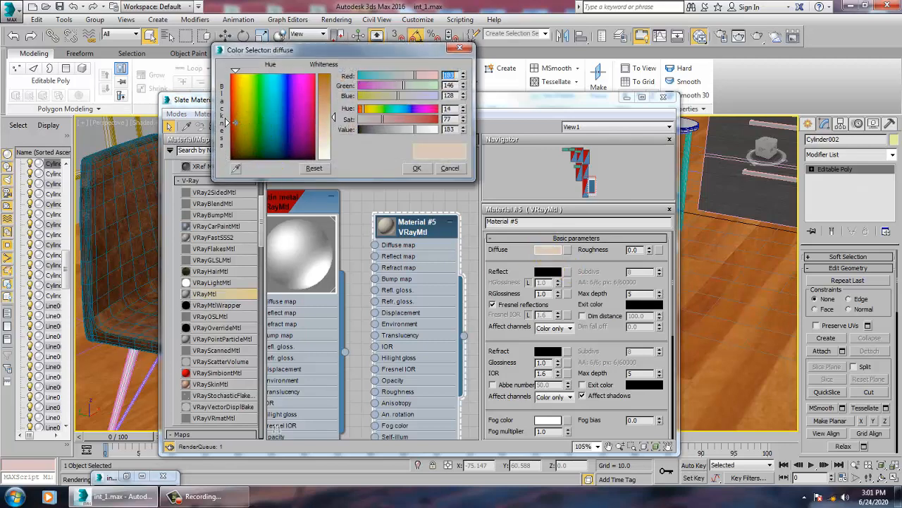
left_click(336, 126)
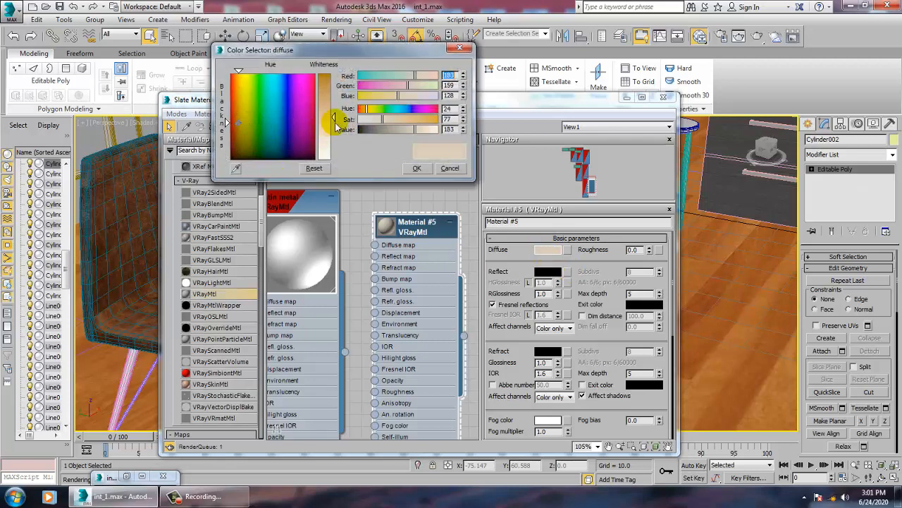
left_click(416, 169)
- Set the table material's reflection colour to a dark grey with a value of about 50
left_click(549, 272)
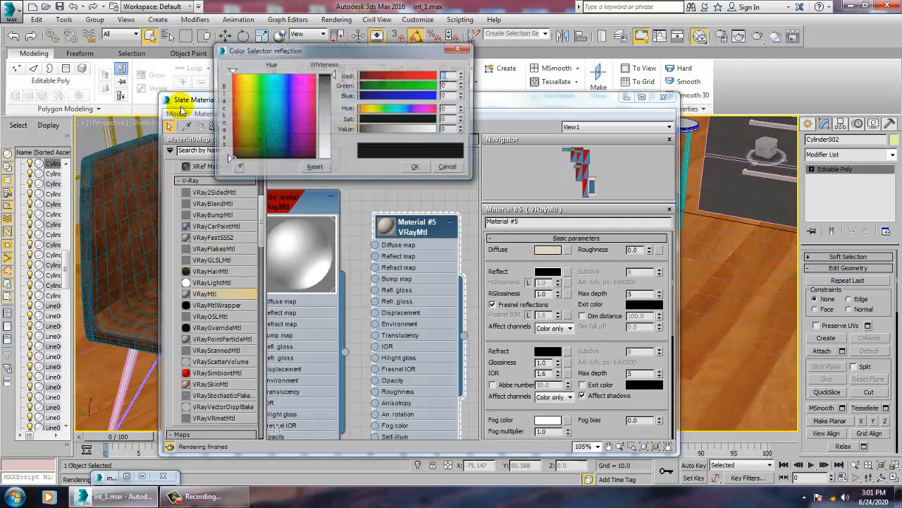
left_click_drag(339, 76, 337, 89)
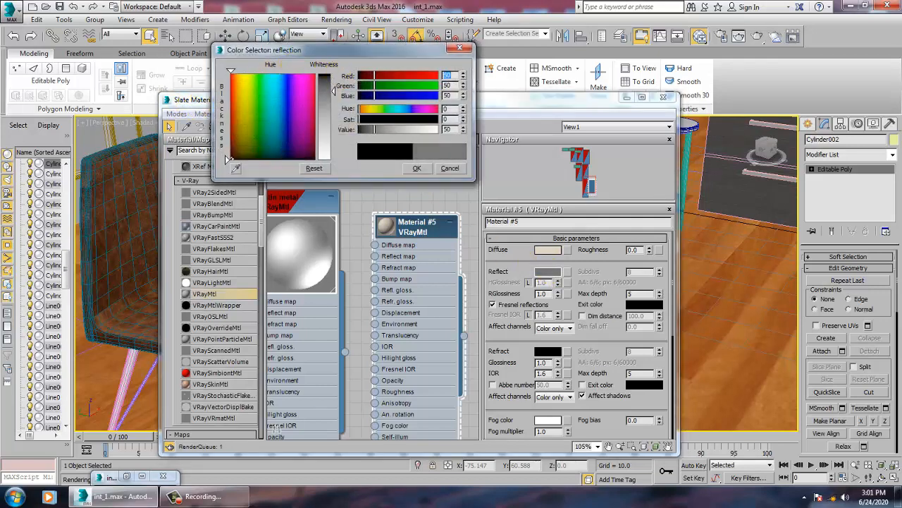
left_click(417, 168)
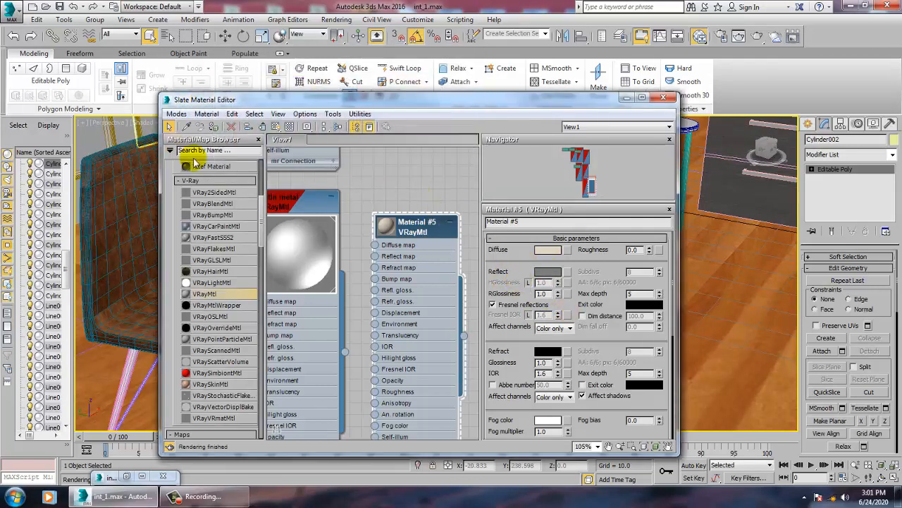
- Assign the beige material to the selected round table and test-render the view
left_click(275, 126)
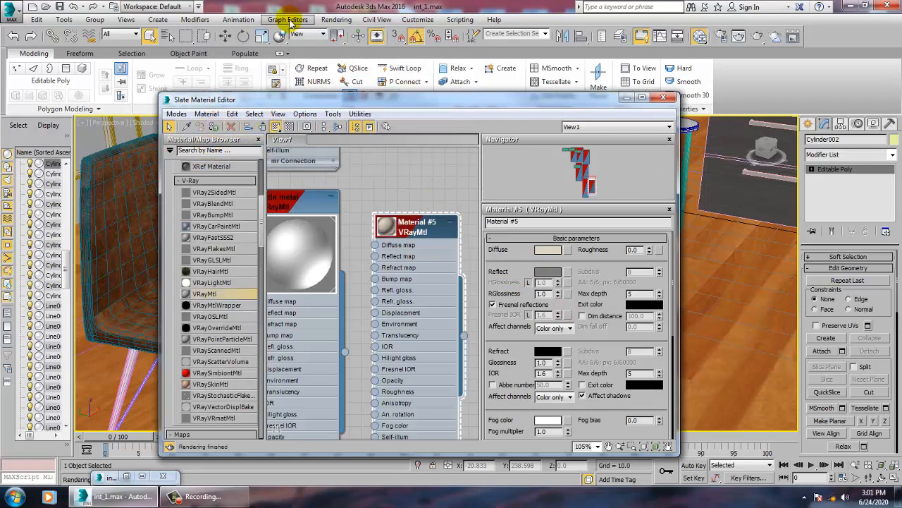
left_click(338, 20)
left_click(345, 32)
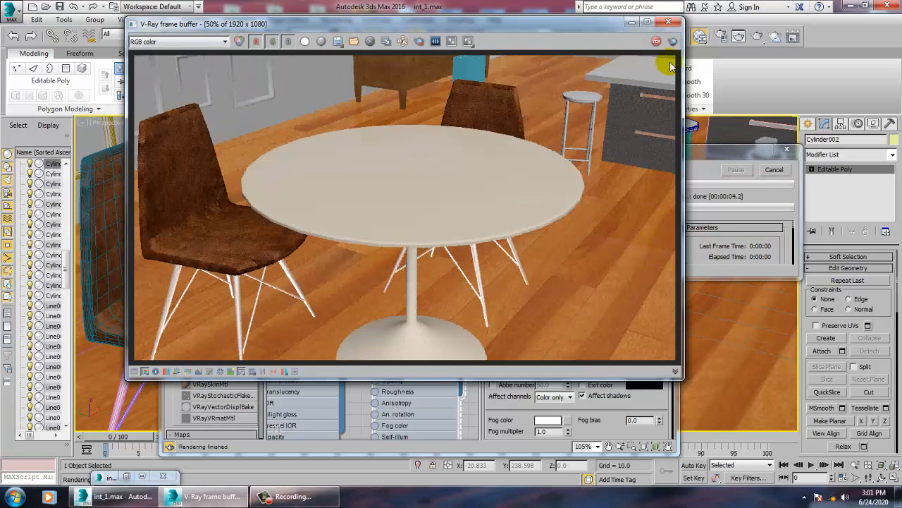
left_click(668, 22)
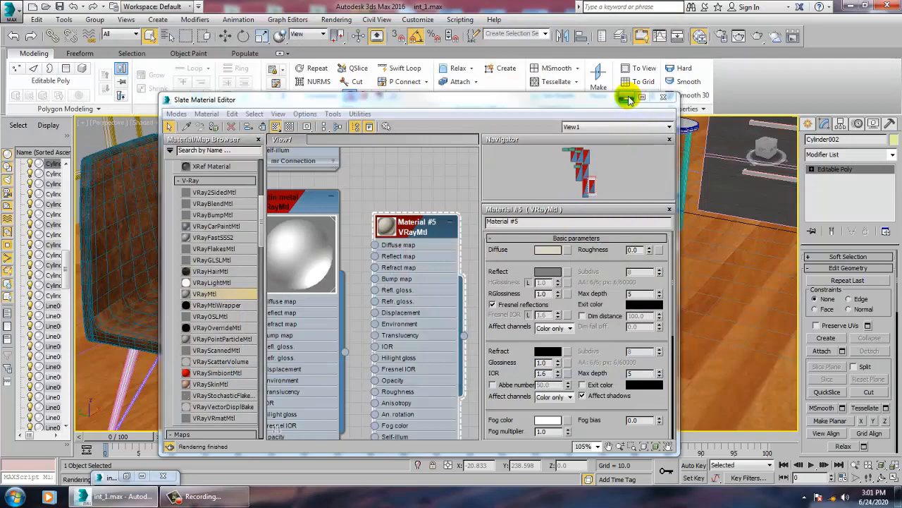
- Set the material editor aside and check the reference image for the framed pictures near the stairs
left_click(627, 100)
middle_click_drag(638, 203, 589, 236)
scroll(589, 225, "down", 7)
middle_click_drag(564, 202, 588, 287)
left_click(125, 478)
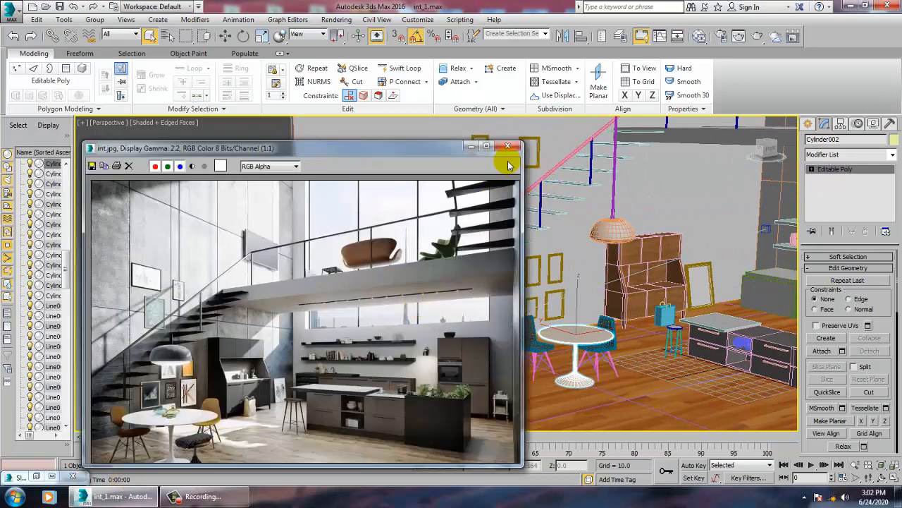
left_click(473, 147)
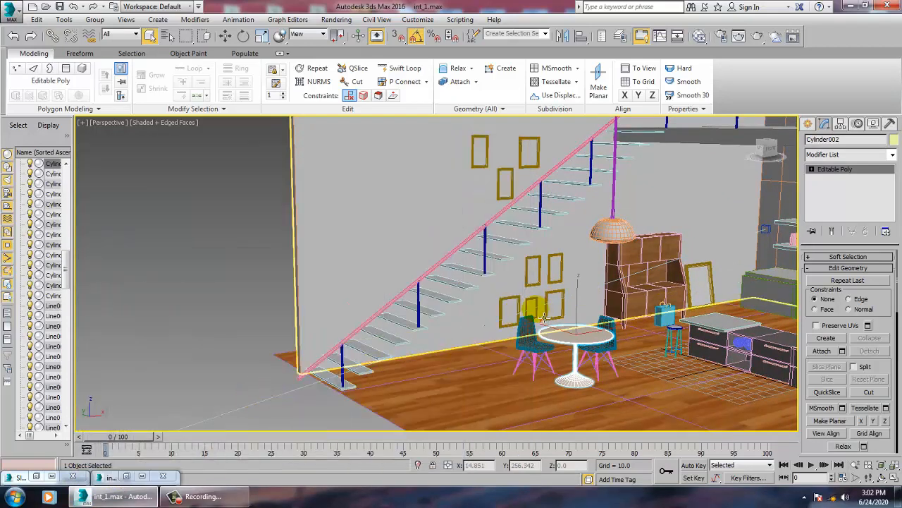
- Select the wall picture frame behind the chair and pick its inner picture polygon in Polygon mode
left_click(523, 315)
key("z")
scroll(472, 299, "down", 4)
middle_click_drag(476, 295, 458, 286)
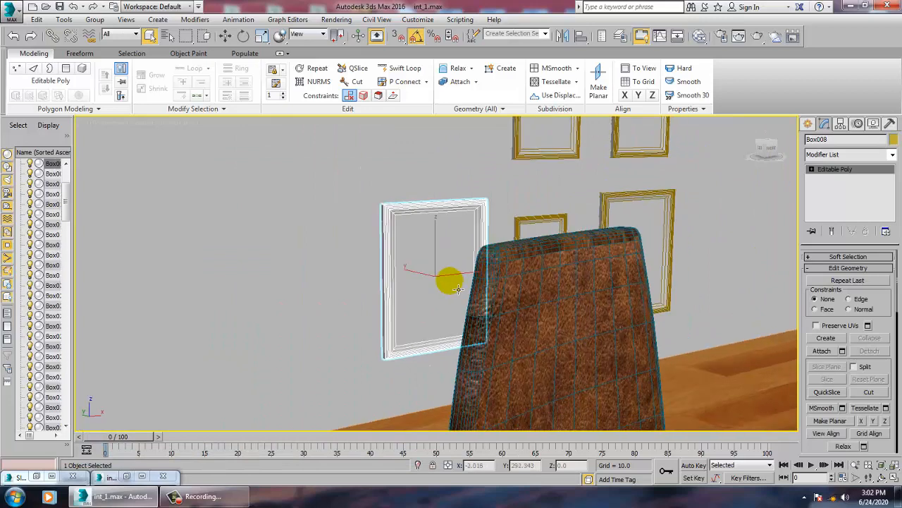
left_click(461, 309)
key("4")
scroll(438, 267, "up", 3)
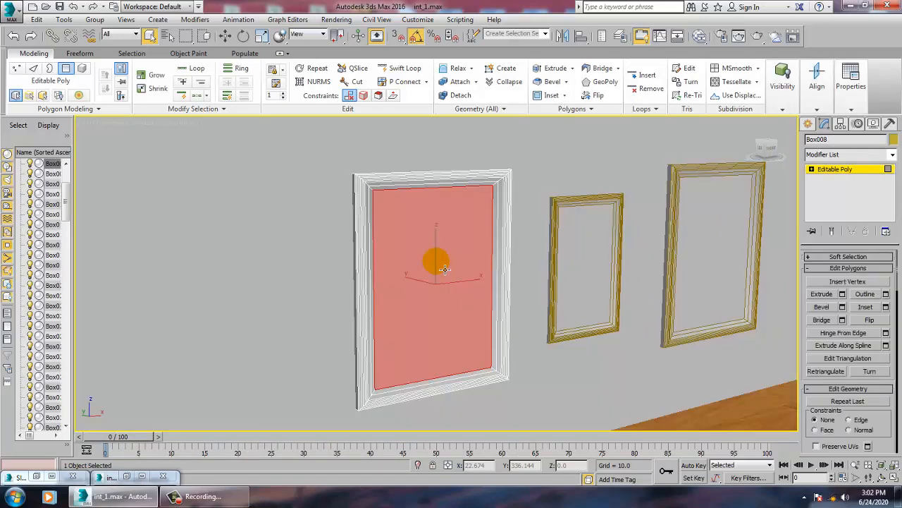
- Add another VRayMtl for the picture in an empty area of the material graph
key("m")
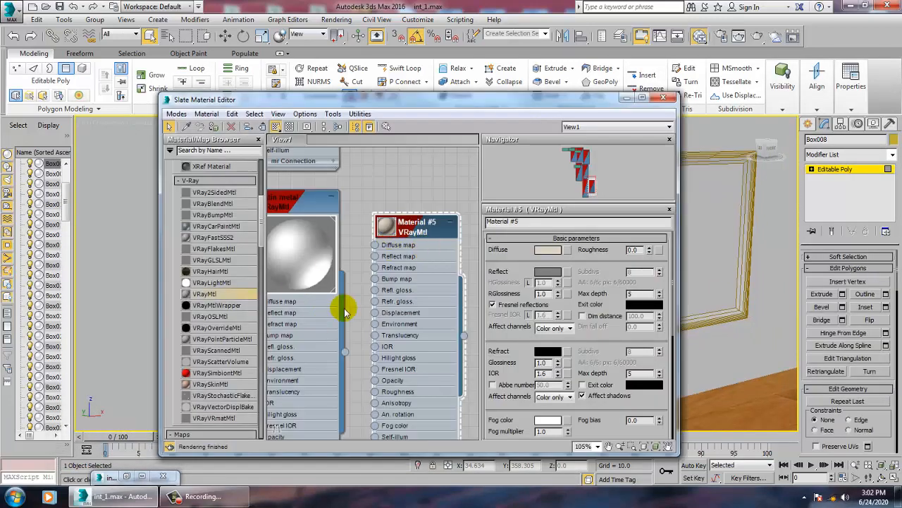
middle_click_drag(382, 351, 335, 192)
middle_click_drag(325, 348, 354, 226)
left_click_drag(208, 293, 381, 239)
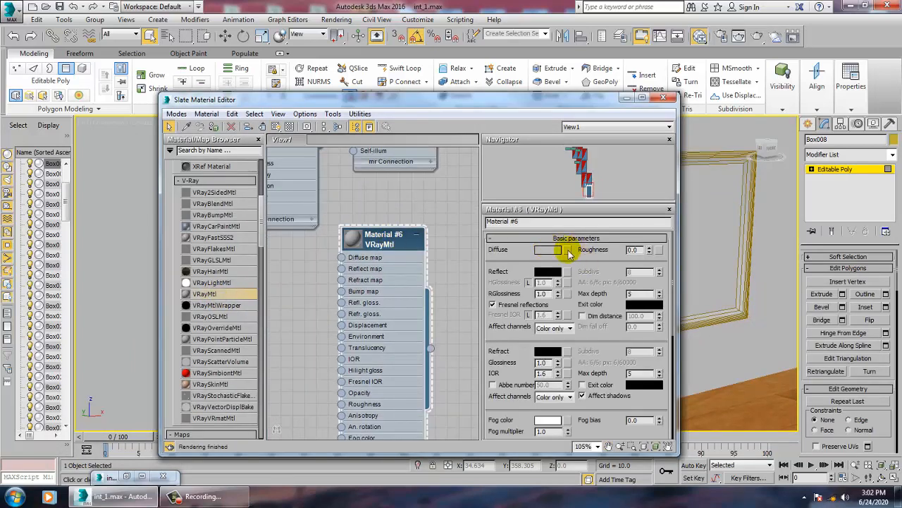
left_click(568, 250)
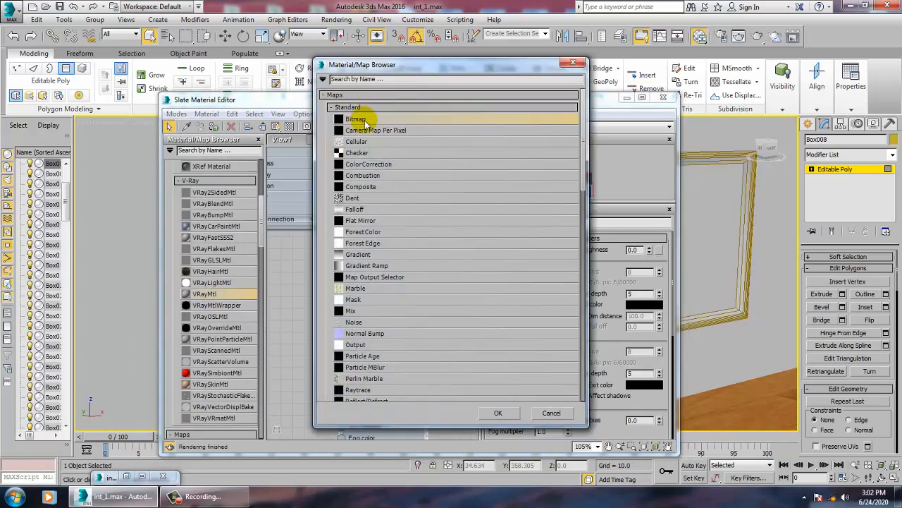
double_click(366, 123)
left_click(90, 101)
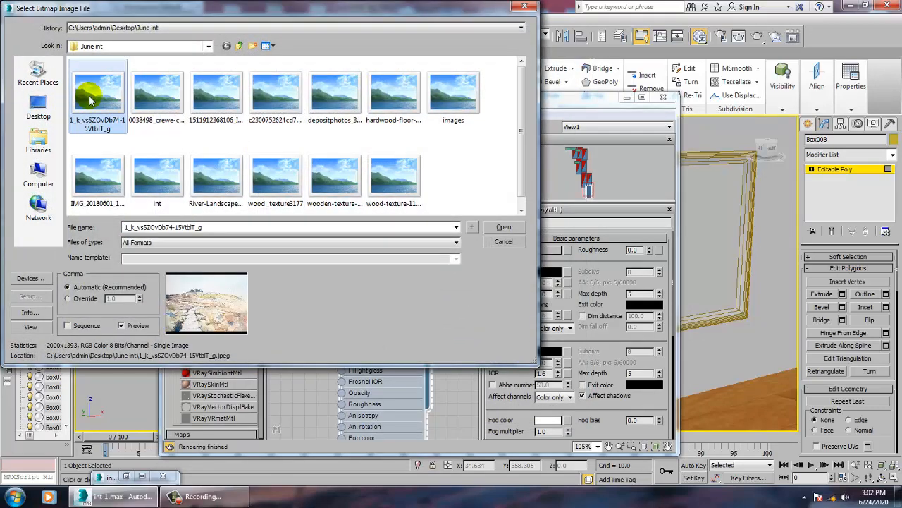
key("Right")
key("Right")
key("Right")
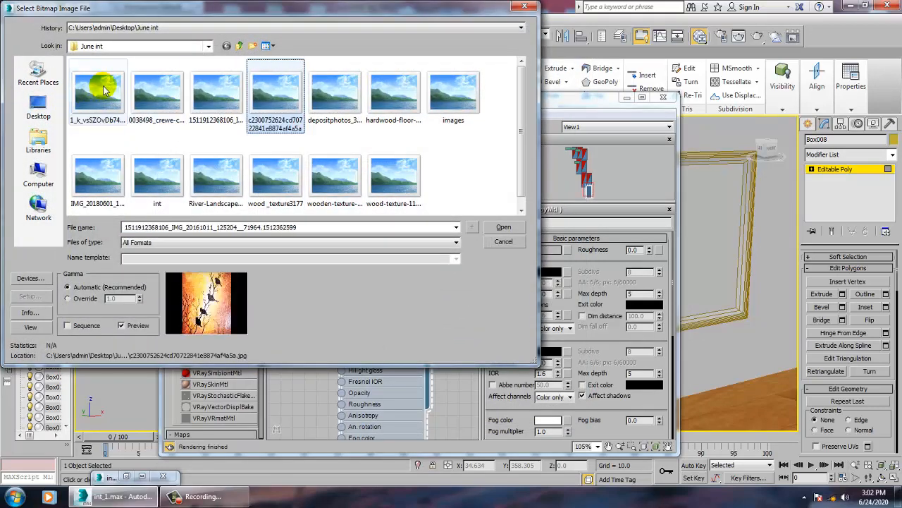
key("Left")
left_click(502, 227)
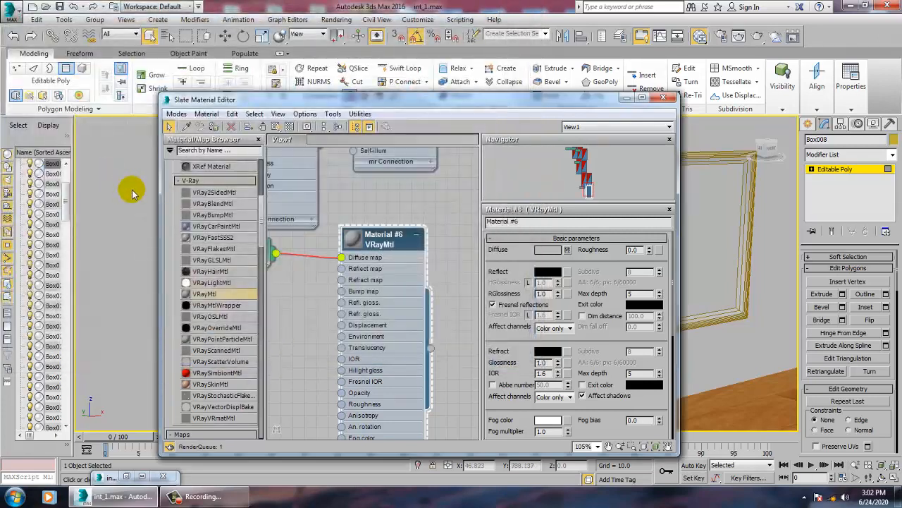
- Enable viewport display of the painting map and add a UVW Map modifier with Box mapping to the selected polygon
left_click(290, 126)
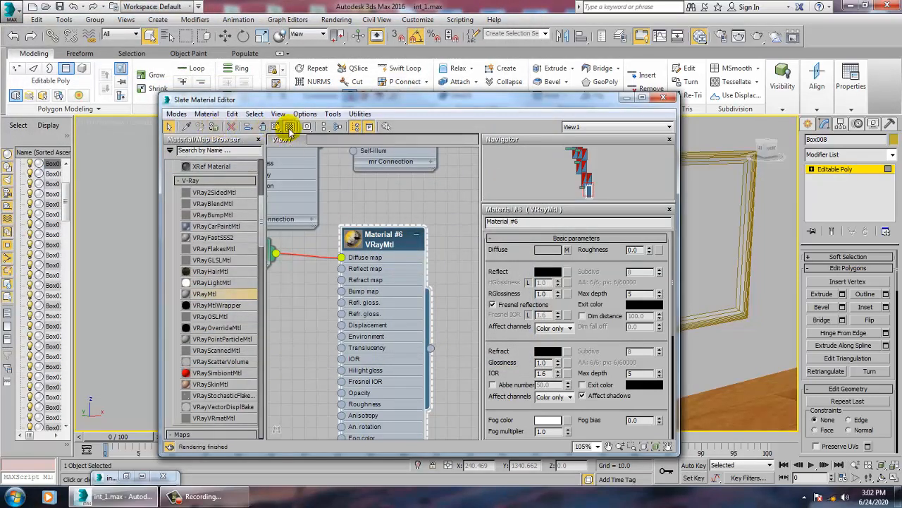
left_click(626, 99)
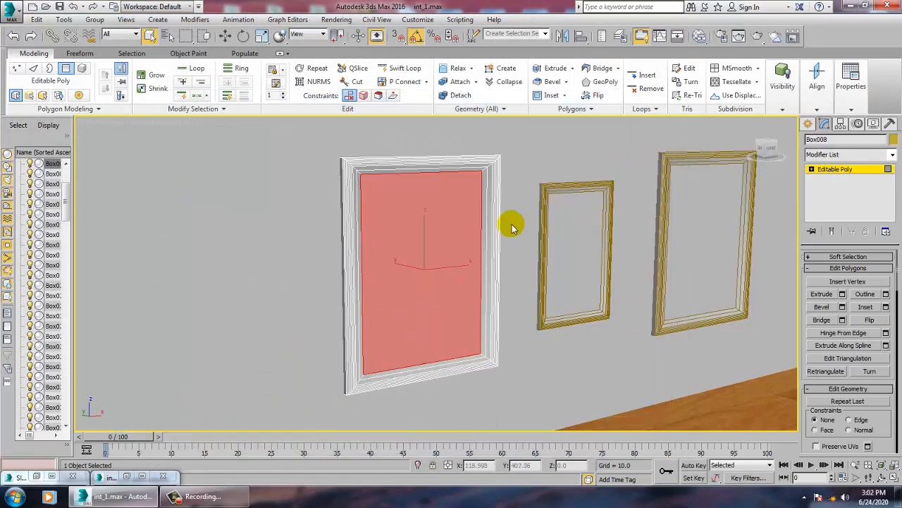
left_click(846, 154)
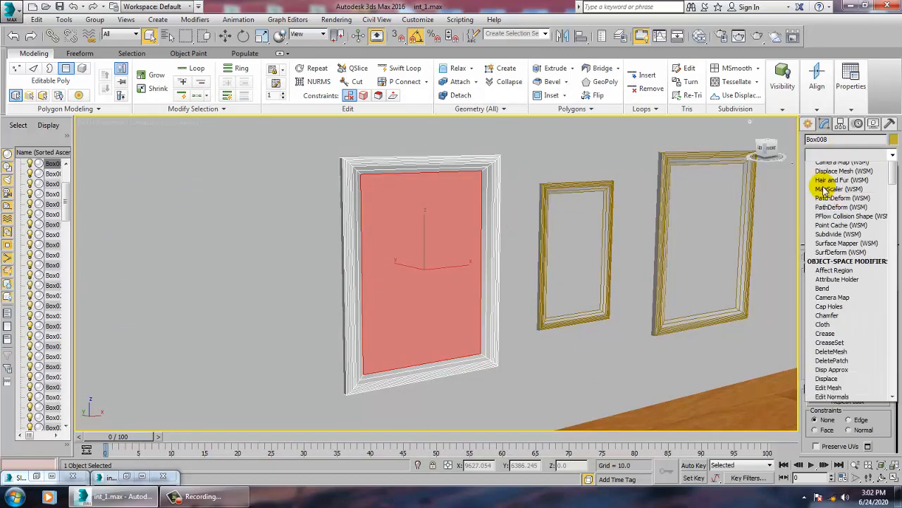
key("u")
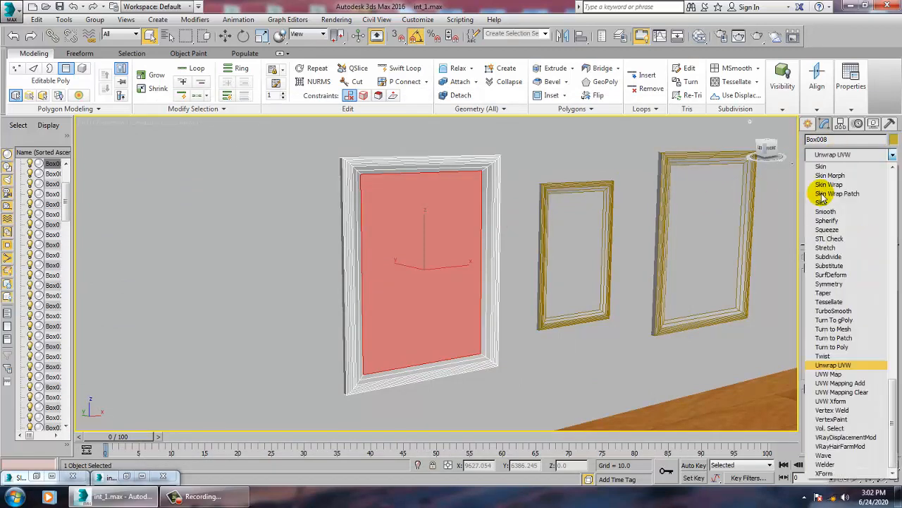
left_click(829, 375)
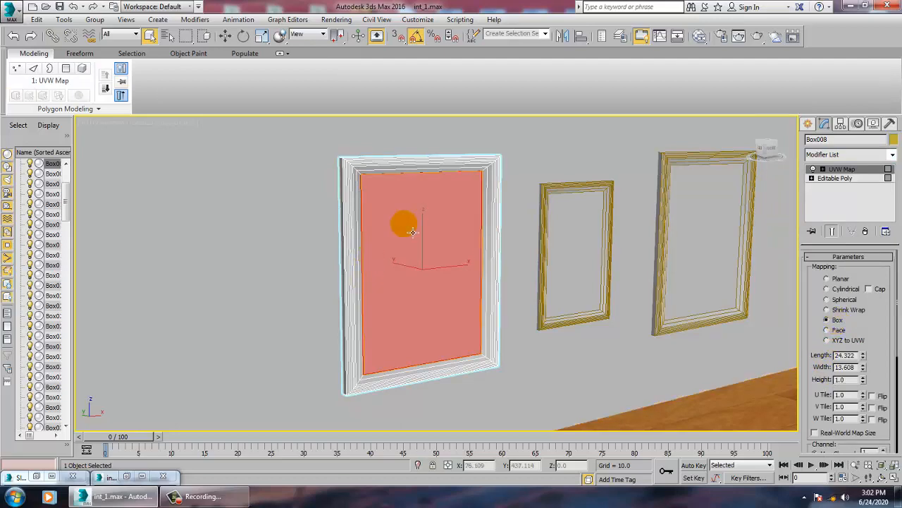
- Assign the painting material to the frame's selected polygon and show it shaded in the viewport
key("m")
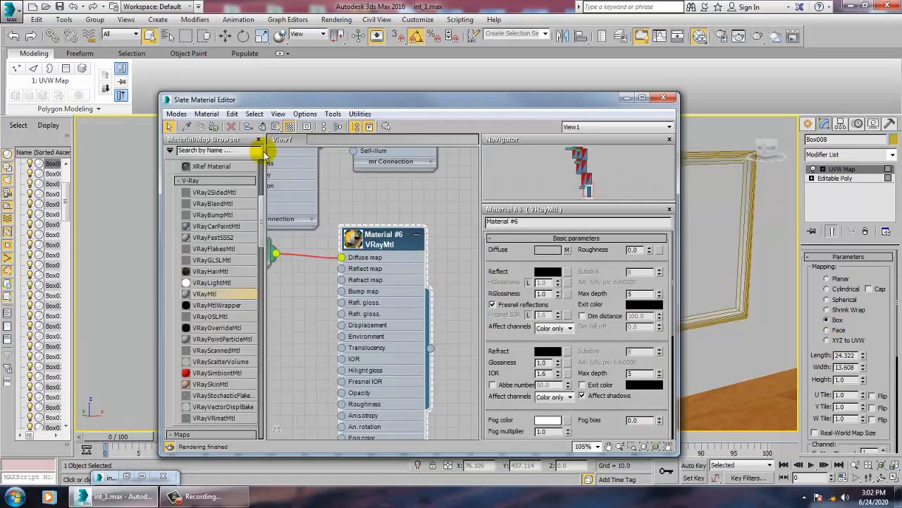
left_click_drag(261, 98, 372, 186)
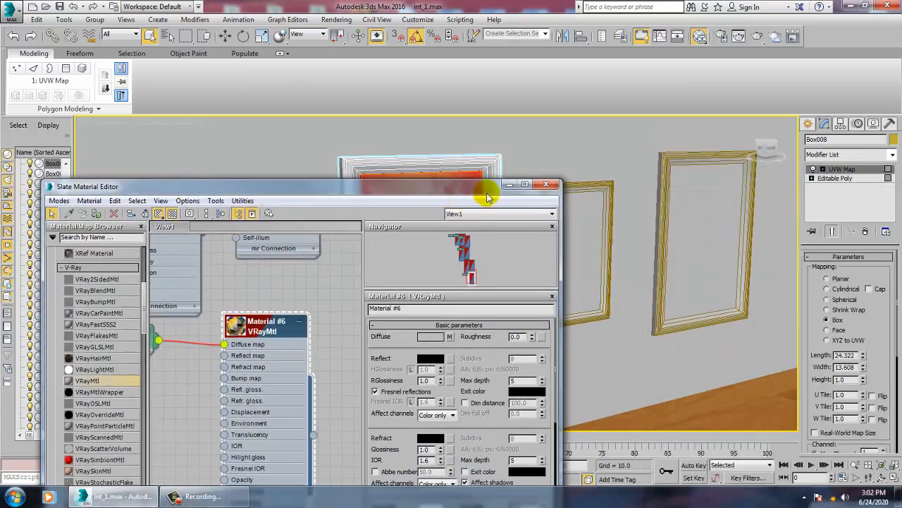
left_click(510, 186)
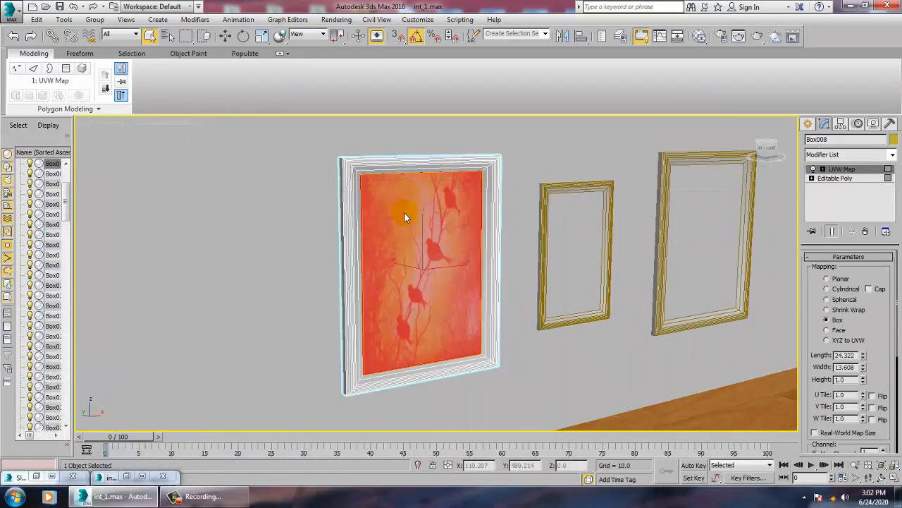
- Convert the picture frame to an Editable Poly to collapse its UVW Map modifier
right_click(406, 212)
mouse_move(456, 328)
left_click(497, 332)
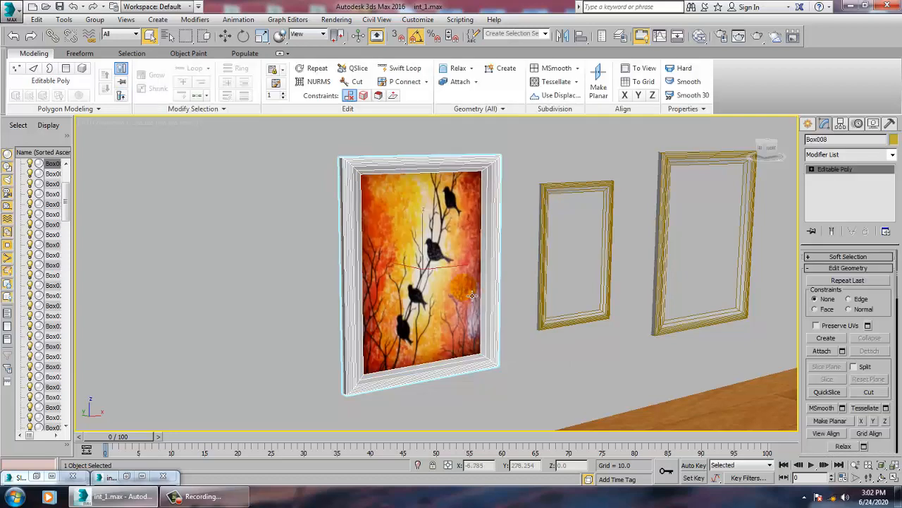
- Select all polygons of the large frame except the painting and add a new VRayMtl material
key("4")
left_click(446, 287)
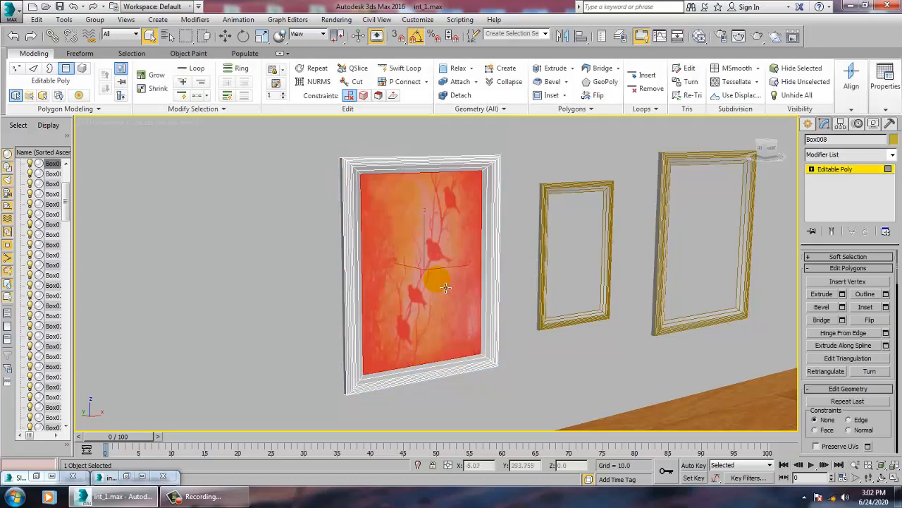
key("ctrl+i")
key("m")
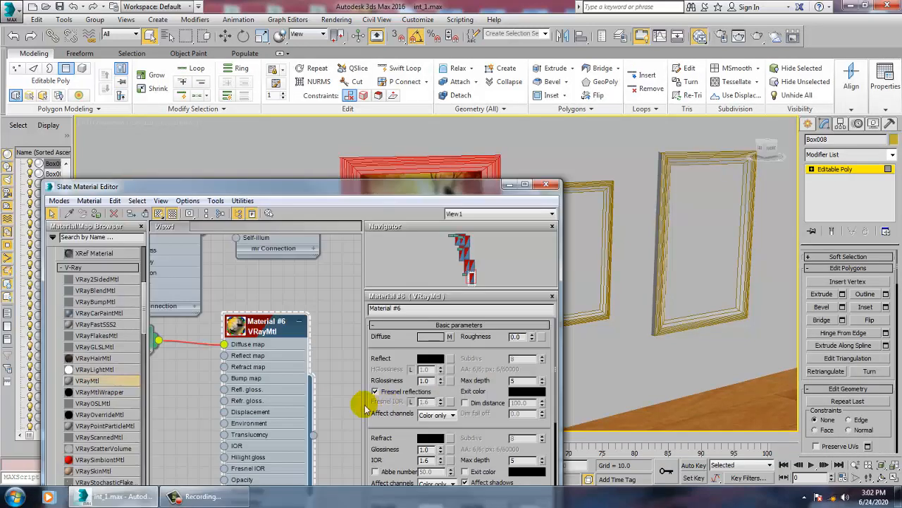
middle_click_drag(263, 363, 272, 176)
left_click_drag(84, 380, 167, 378)
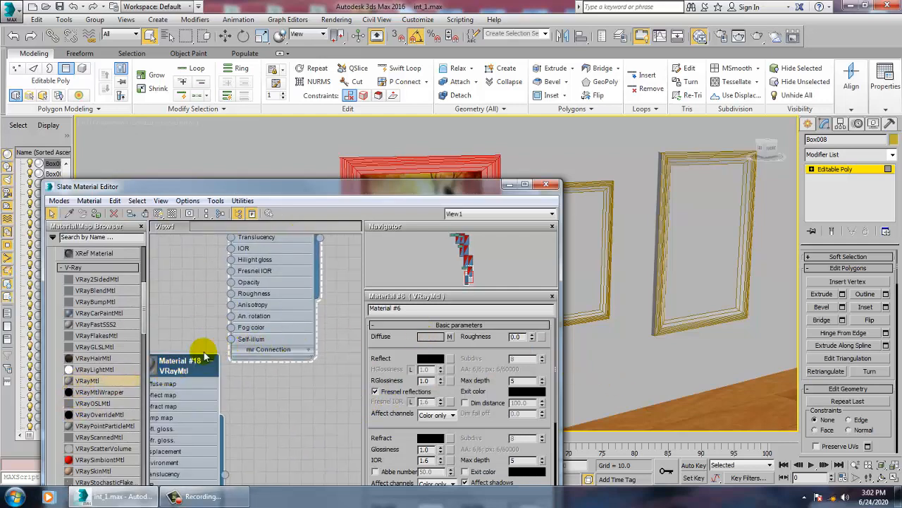
- Set the new VRayMtl's diffuse colour to dark brown (red 22, green 5, blue 2)
double_click(173, 362)
left_click(430, 337)
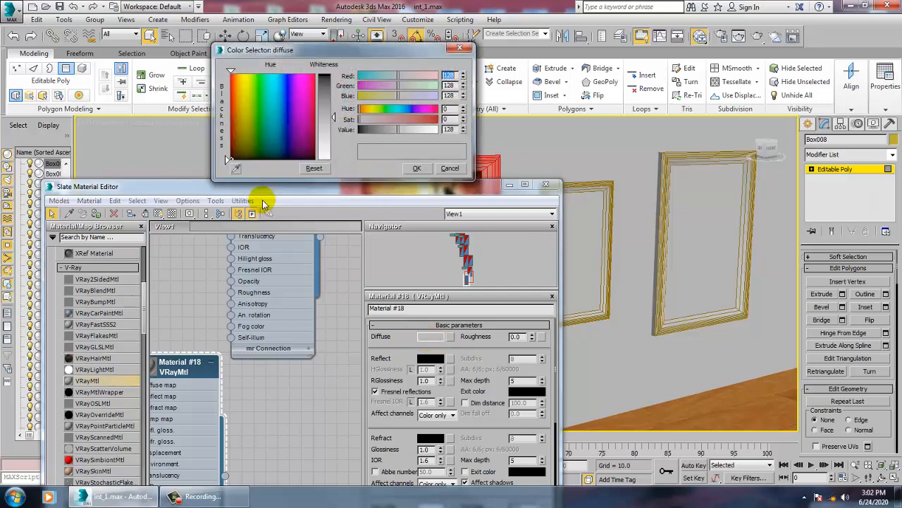
left_click_drag(246, 104, 235, 148)
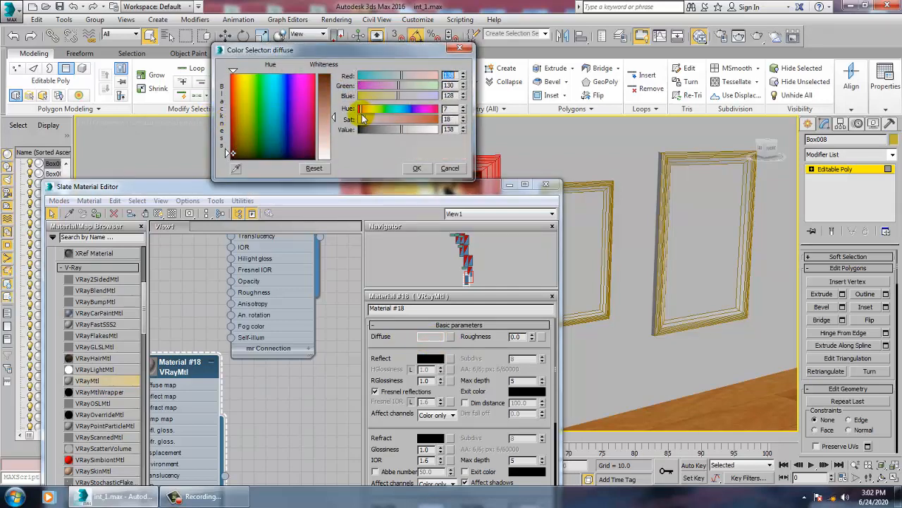
left_click_drag(333, 117, 333, 76)
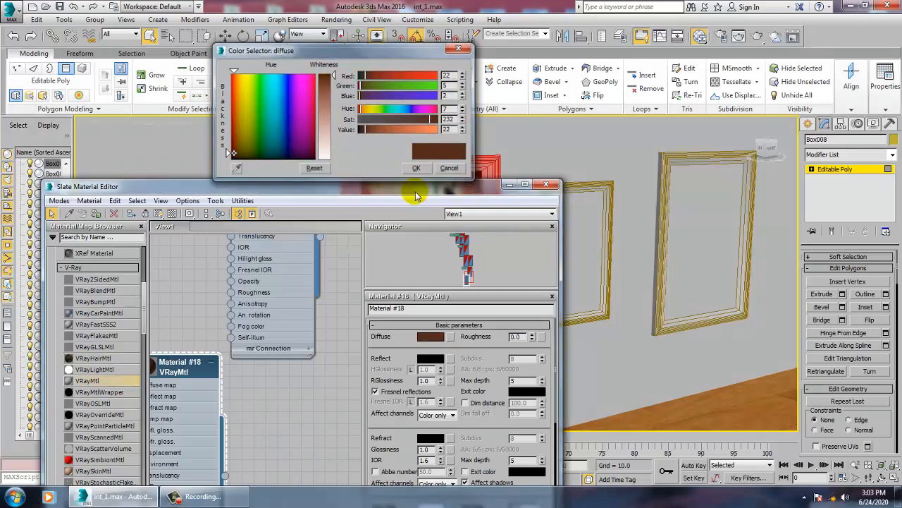
left_click(417, 167)
- Assign the brown material to the selected frame polygons, rename it frame, and leave polygon editing
left_click(98, 213)
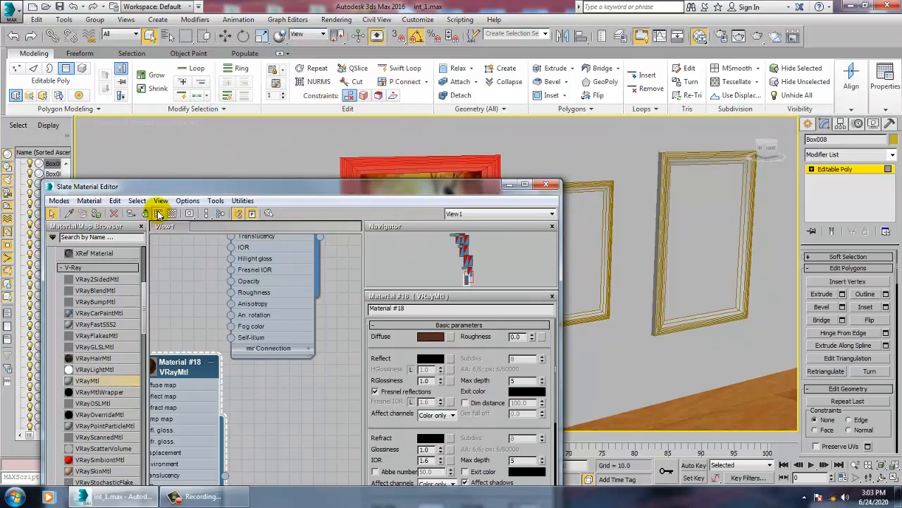
left_click(422, 308)
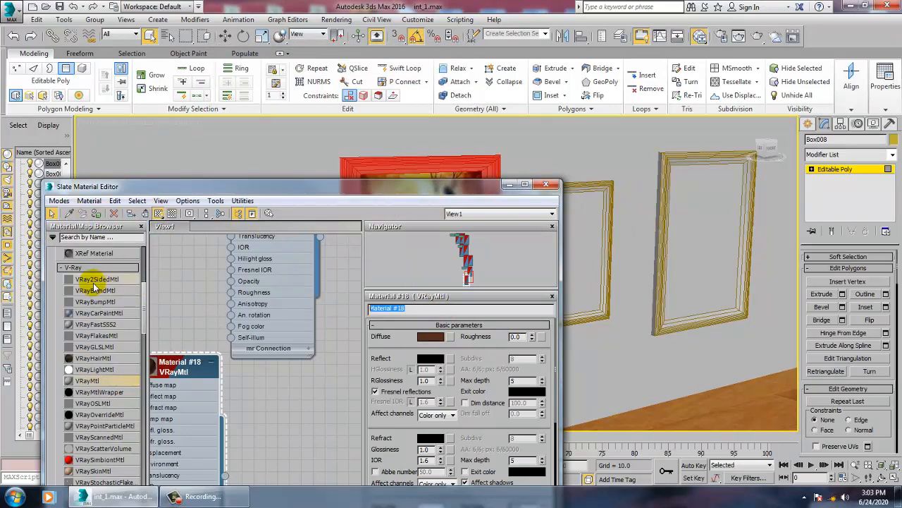
type("frame")
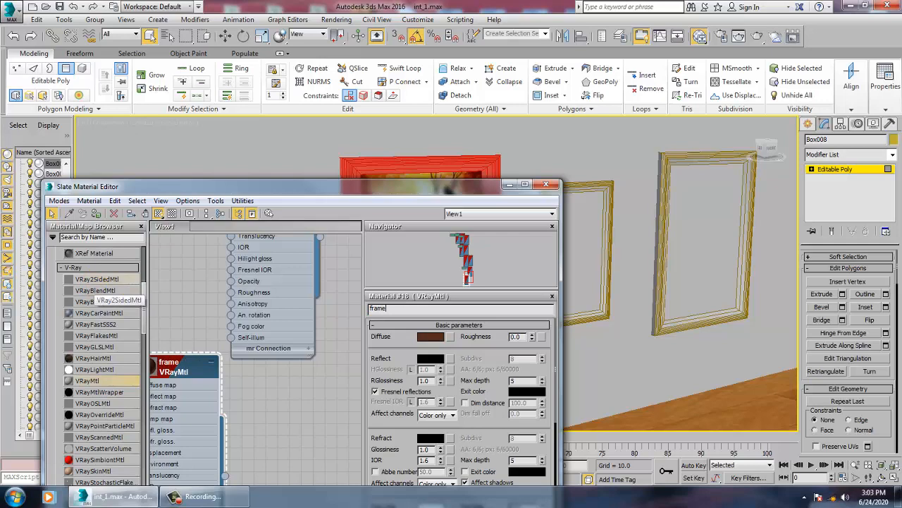
left_click(509, 184)
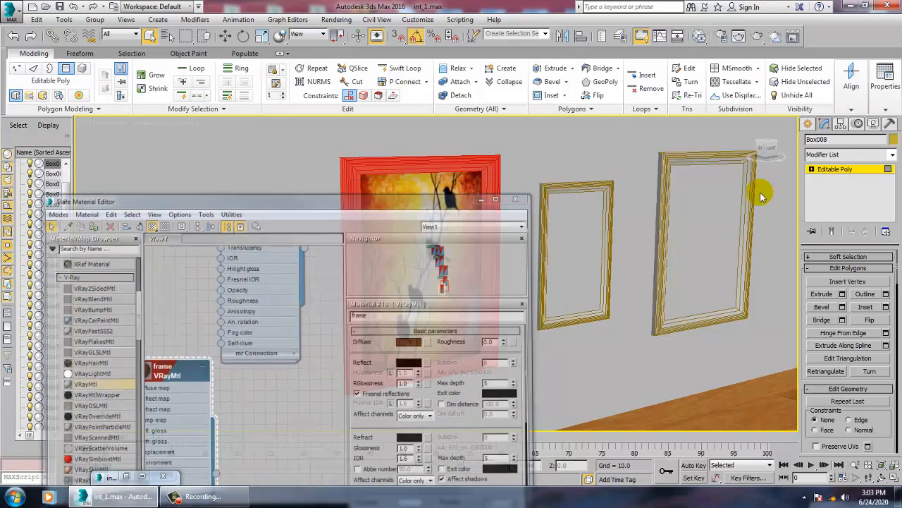
left_click(833, 172)
- Select the inner picture polygon of the small middle frame and add a new VRayMtl material for it
left_click(578, 234)
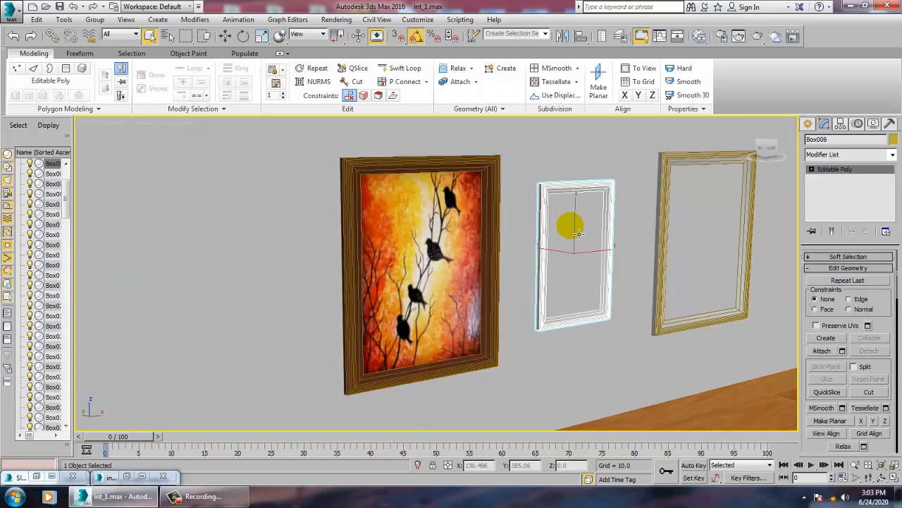
key("F4")
key("F4")
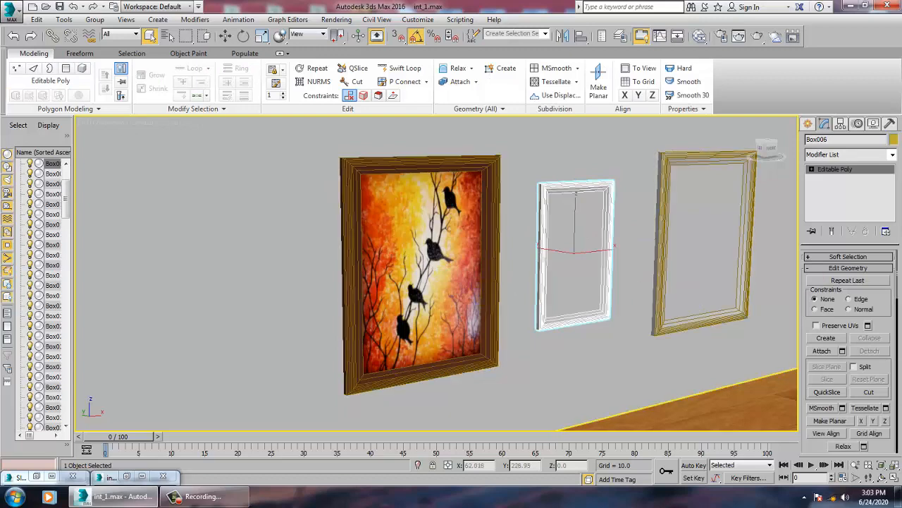
key("4")
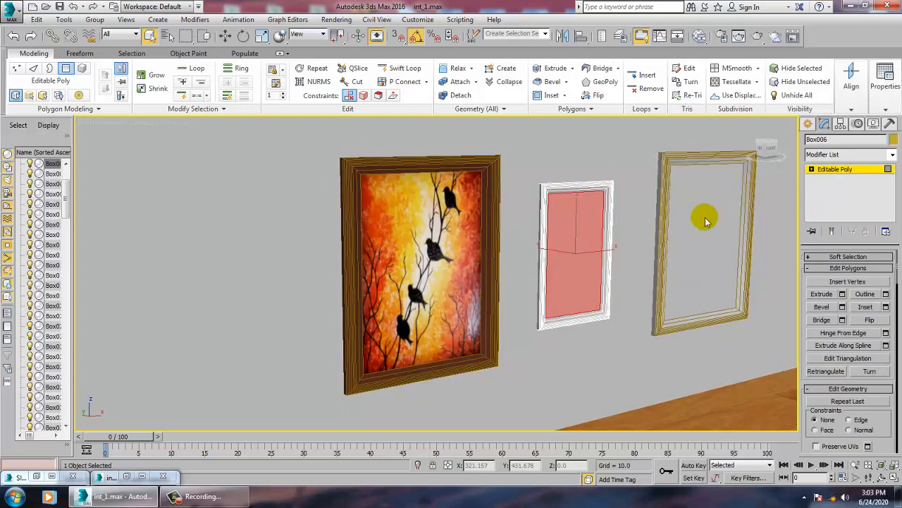
key("m")
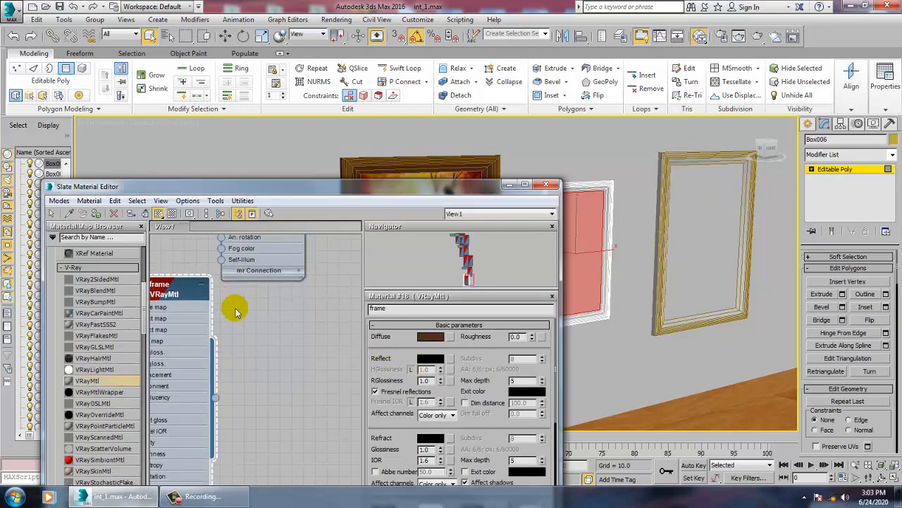
left_click_drag(122, 376, 277, 320)
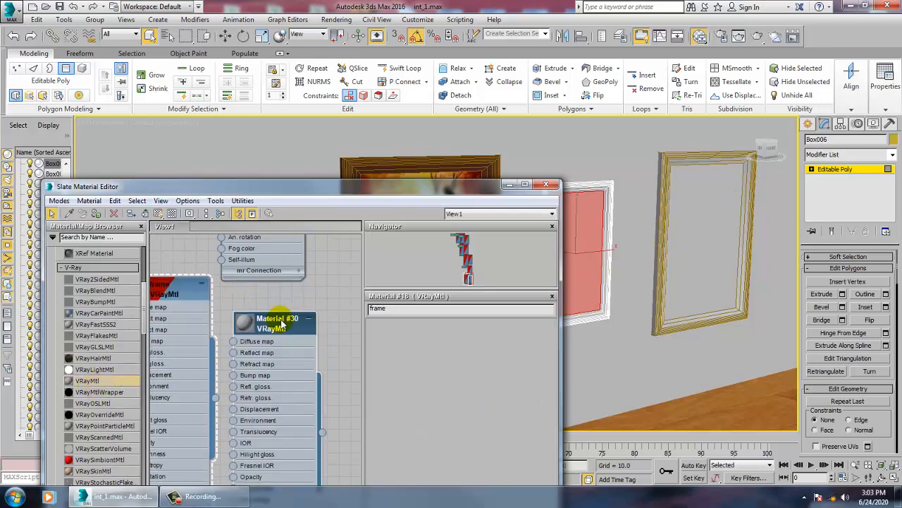
- Load the bitmap IMG_20180601_153548956 as the new material's diffuse map
left_click(450, 337)
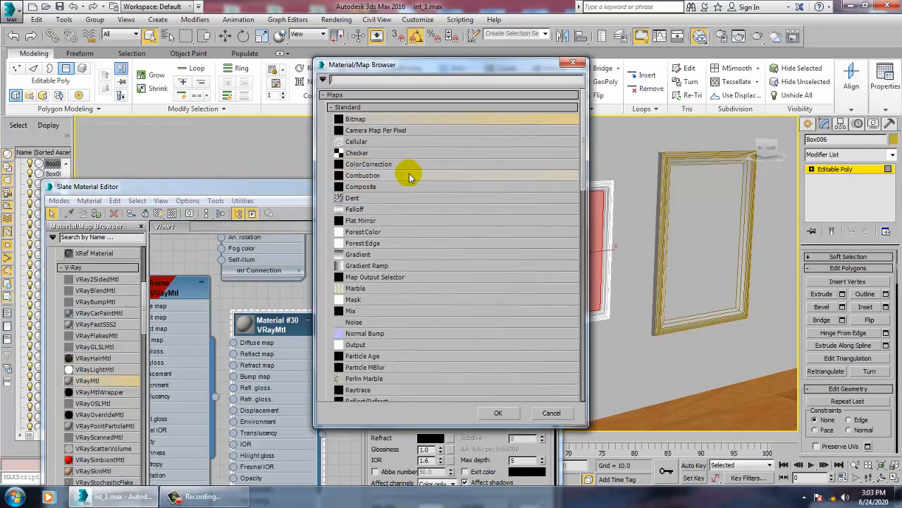
double_click(372, 124)
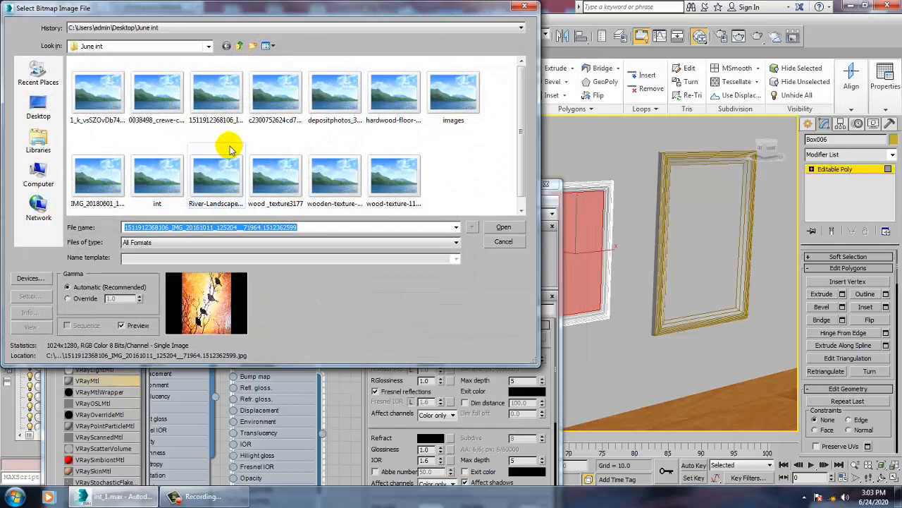
left_click(441, 98)
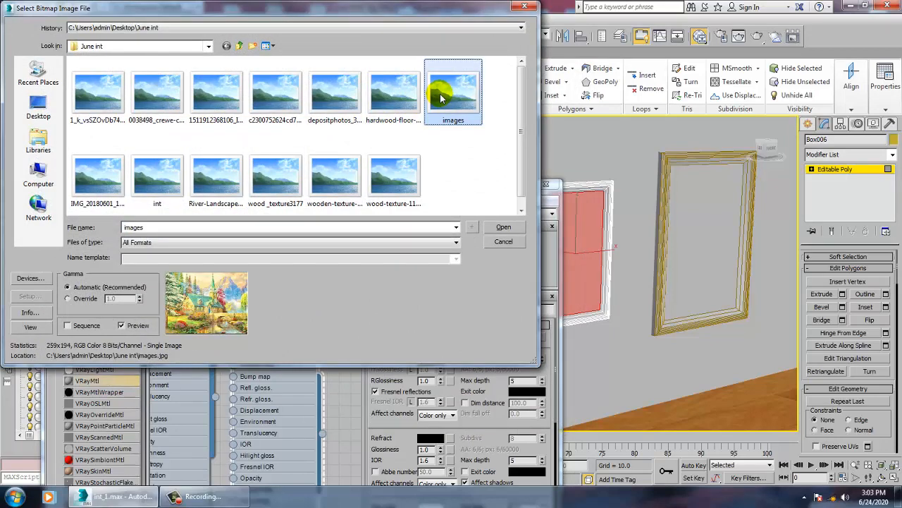
key("Left")
key("Down")
key("Left")
key("Left")
key("Left")
key("Left")
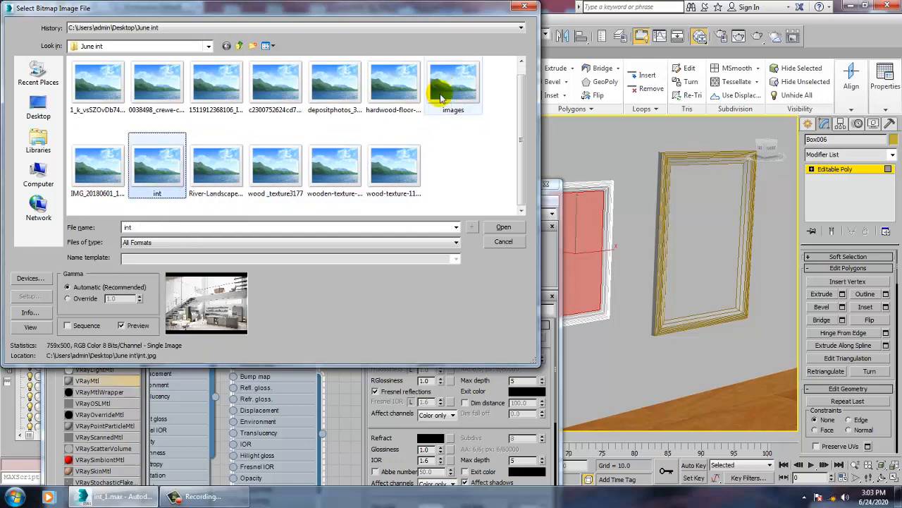
key("Right")
key("Left")
key("Left")
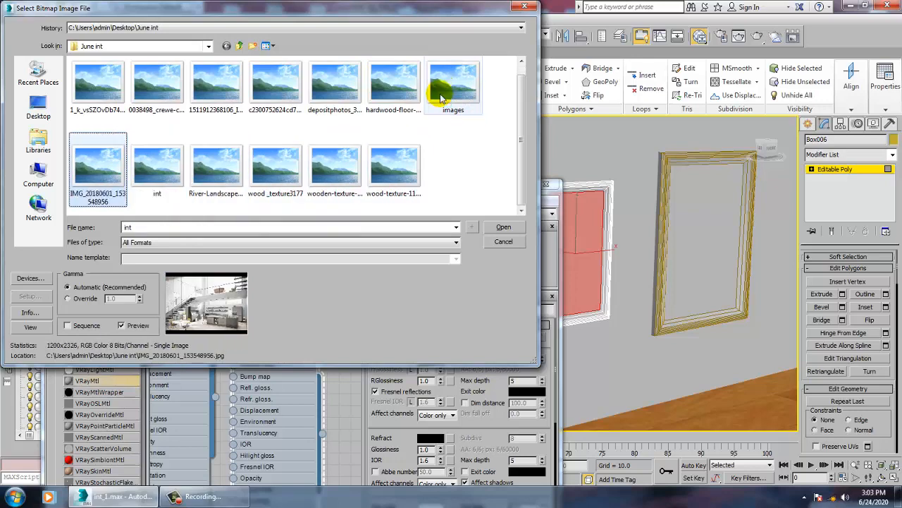
key("Right")
key("Left")
key("Return")
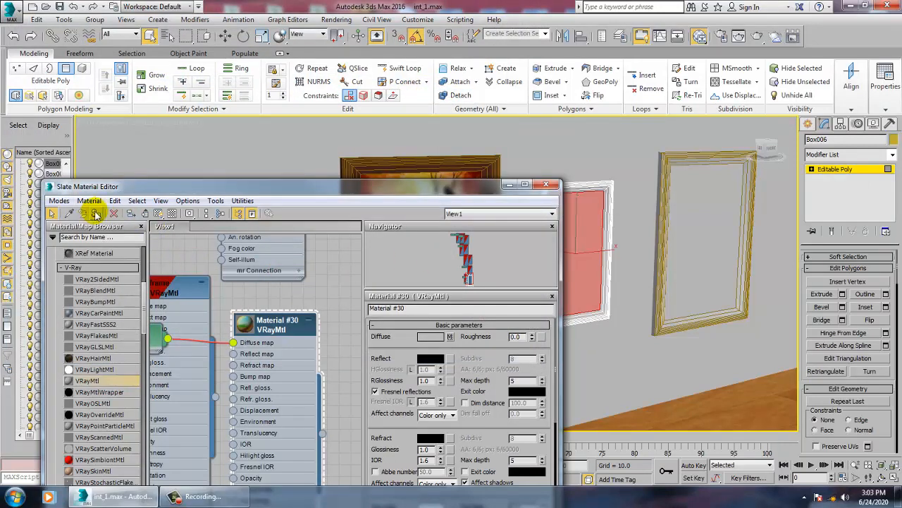
- Apply the abstract painting material to the small frame's picture polygon, show it shaded in the viewport, and invert the polygon selection
left_click(158, 214)
left_click(511, 185)
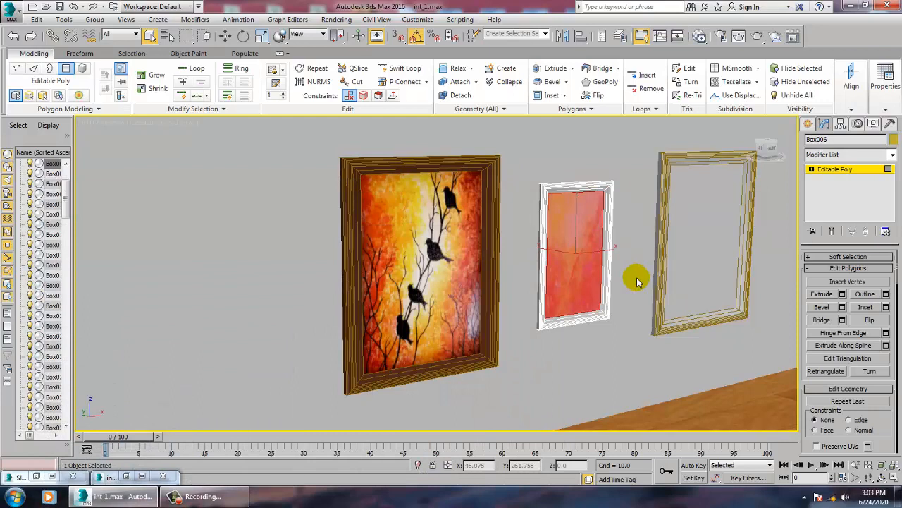
key("ctrl+i")
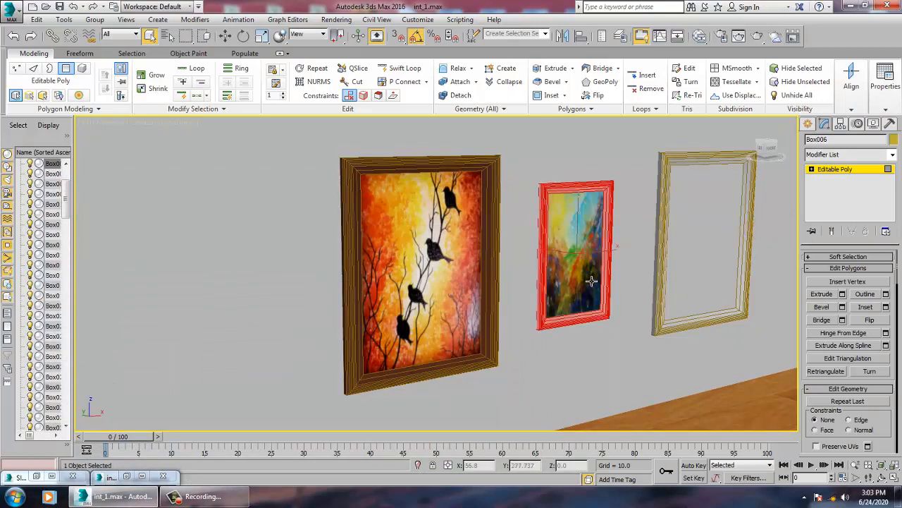
- Add a UVW Map modifier with Box mapping to the small frame's picture polygon and collapse the object to Editable Poly
left_click(569, 268)
left_click(831, 156)
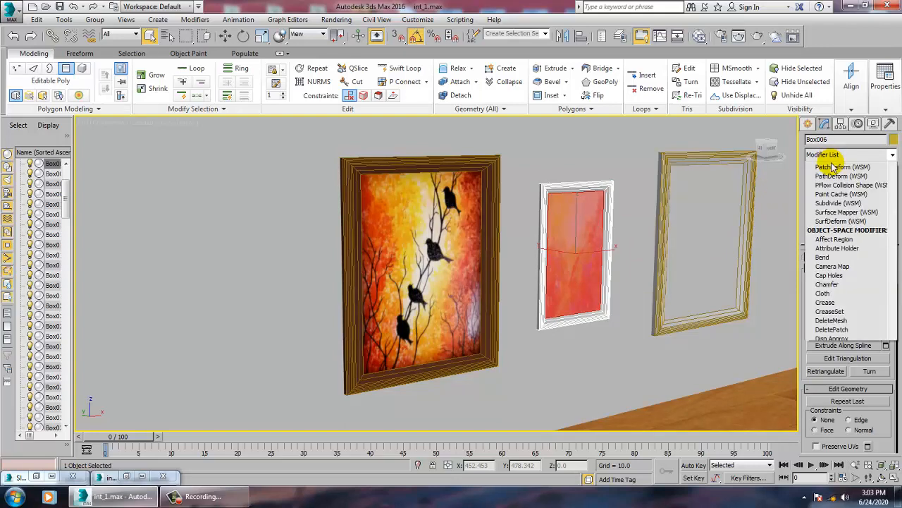
key("u")
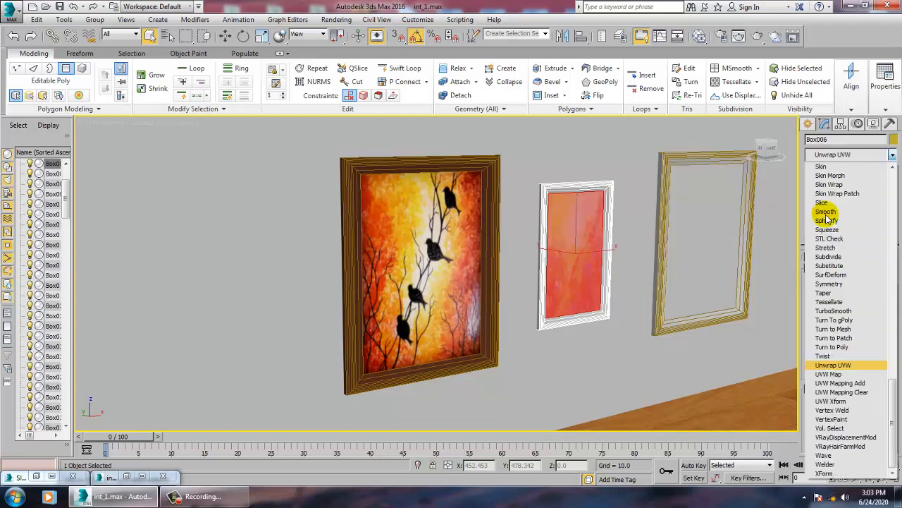
left_click(831, 374)
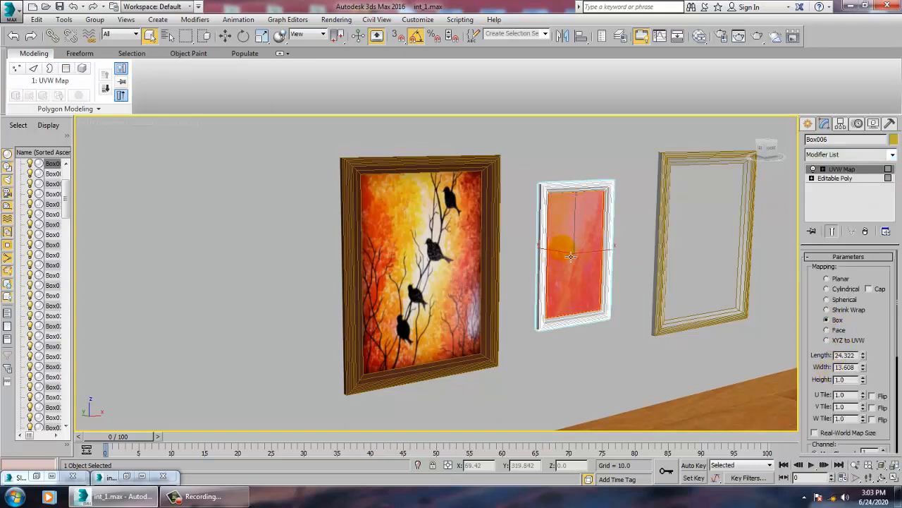
right_click(569, 213)
mouse_move(610, 327)
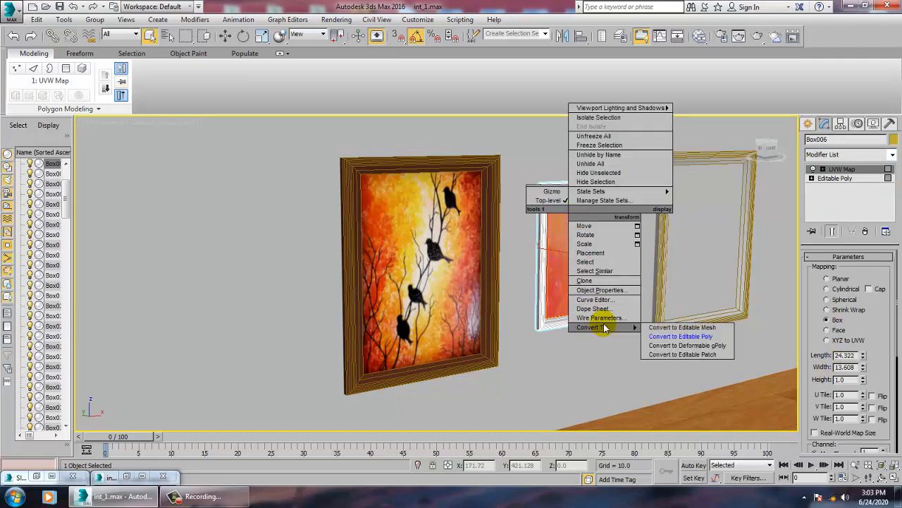
left_click(700, 337)
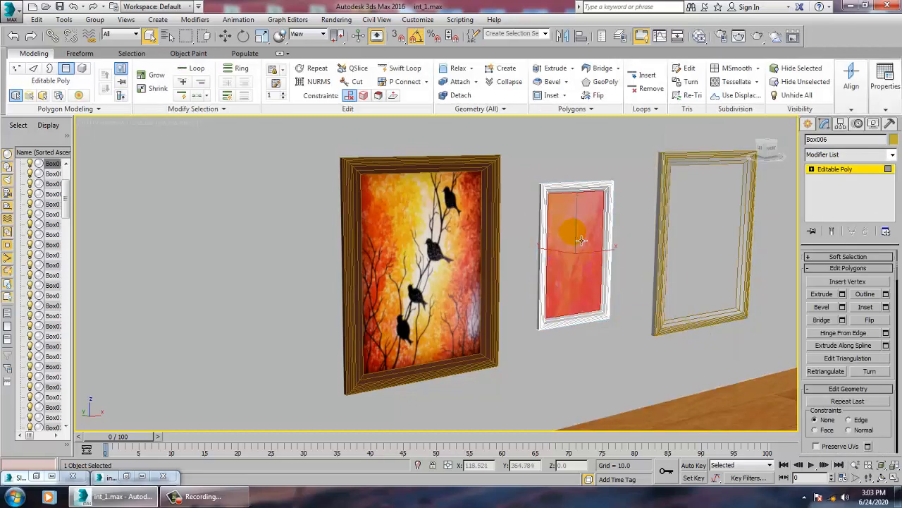
- Assign the existing frame material to all polygons of the small frame except the painting
key("ctrl+i")
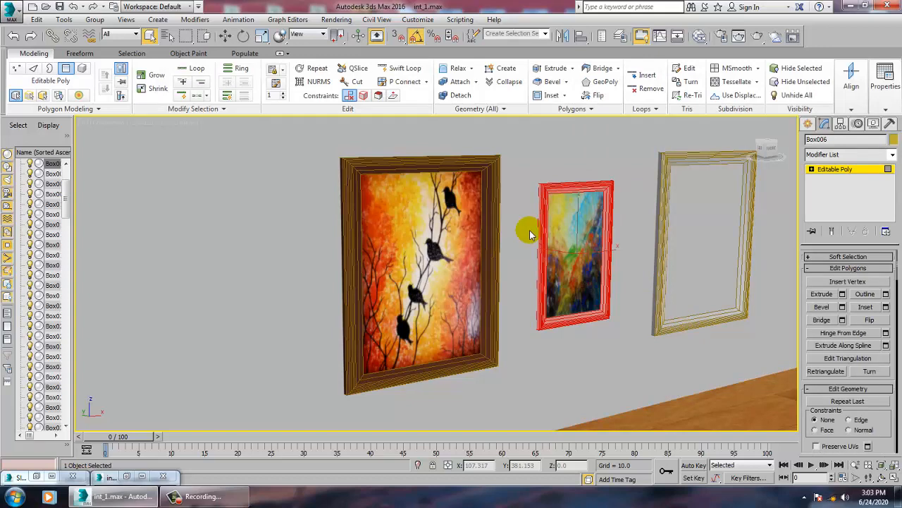
key("m")
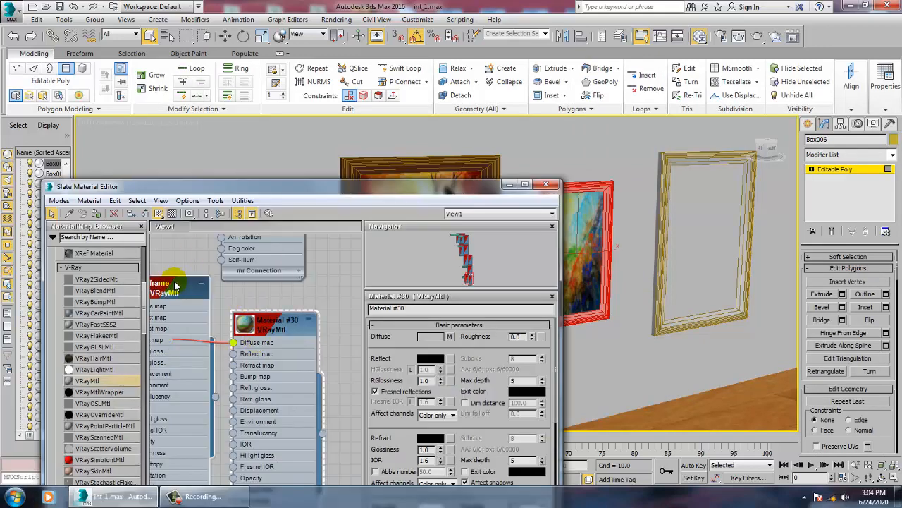
double_click(175, 284)
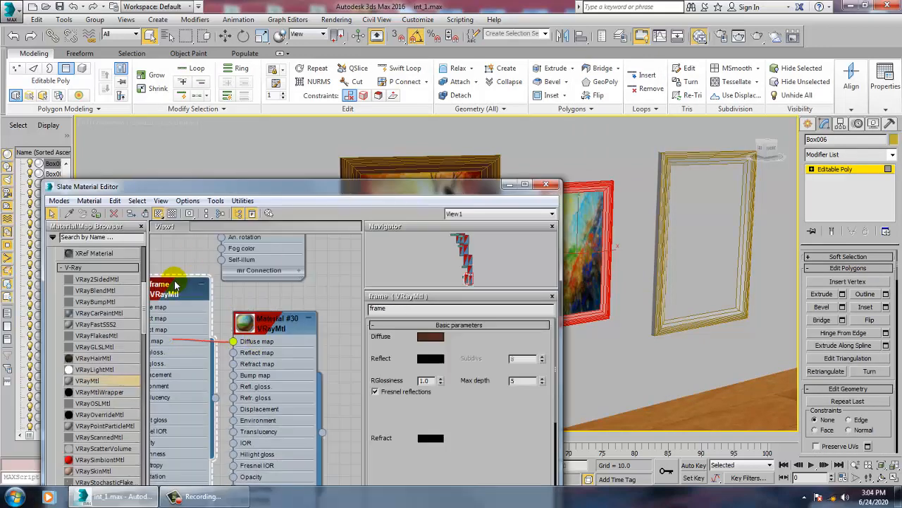
left_click(96, 213)
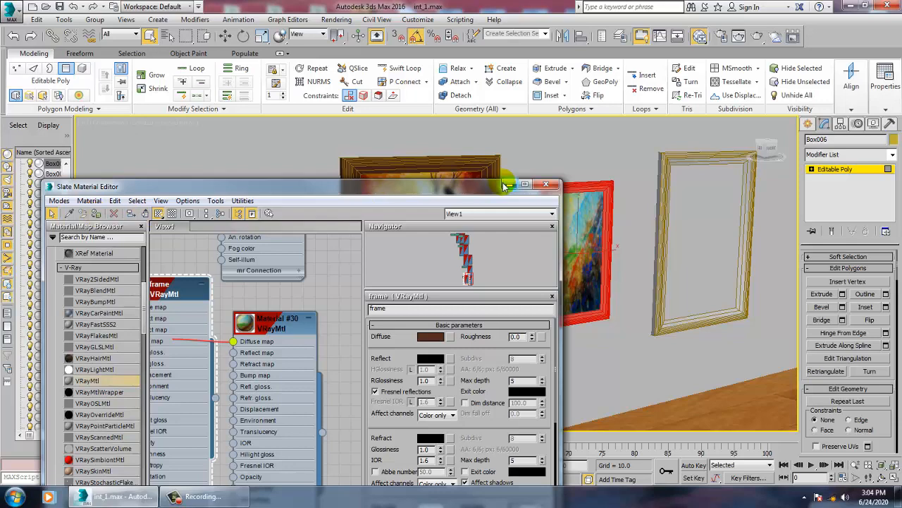
left_click_drag(439, 188, 265, 187)
left_click(669, 195)
- Turn off the edged-faces display in the viewport and leave polygon editing on the small frame
scroll(612, 227, "down", 4)
middle_click_drag(612, 227, 590, 257)
key("F4")
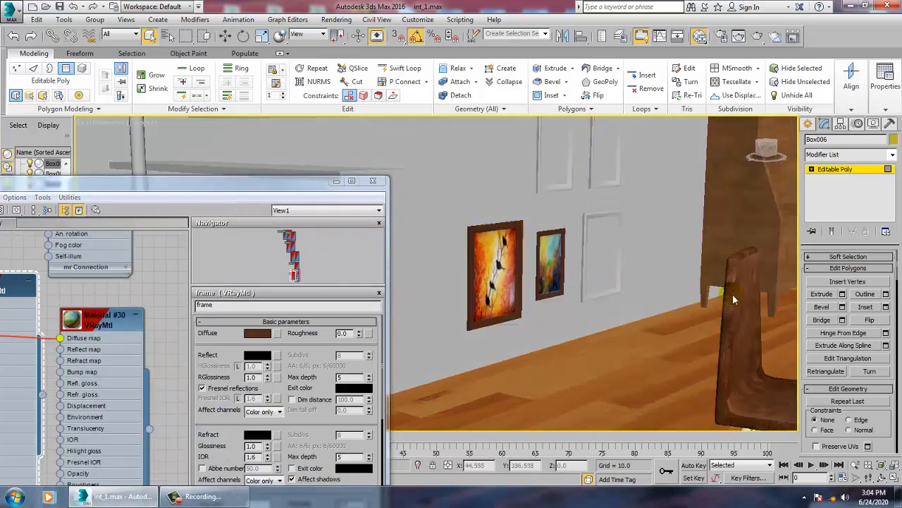
middle_click_drag(630, 278, 596, 337, "alt")
left_click(835, 171)
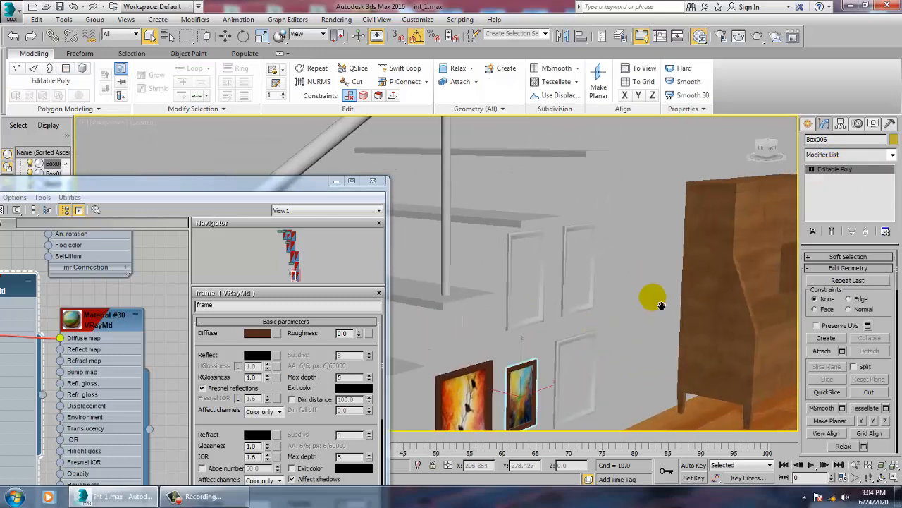
- Select the untextured white frame near the floor and centre the view on it
middle_click_drag(650, 292, 630, 286, "alt")
left_click(647, 259)
key("z")
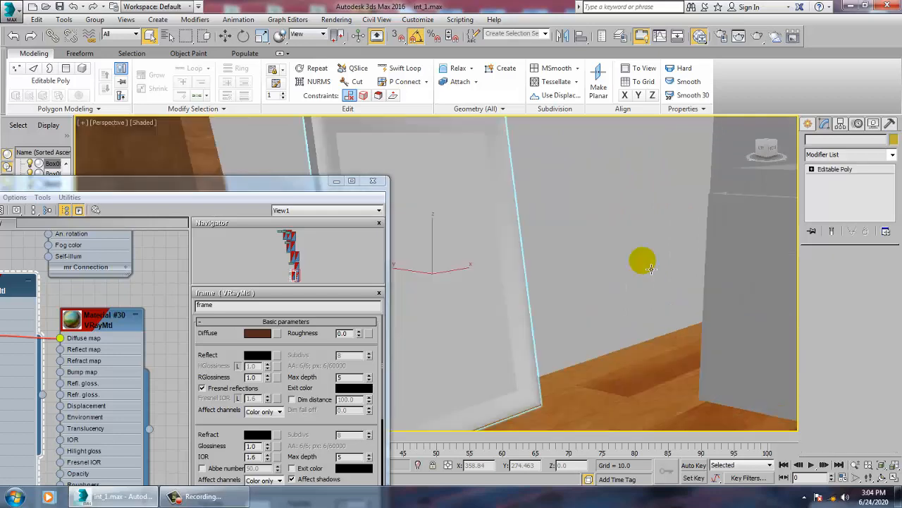
- Select the picture polygon inside the white frame leaning on the wall near the floor
middle_click_drag(642, 260, 585, 280, "alt")
scroll(580, 272, "down", 5)
scroll(558, 276, "up", 4)
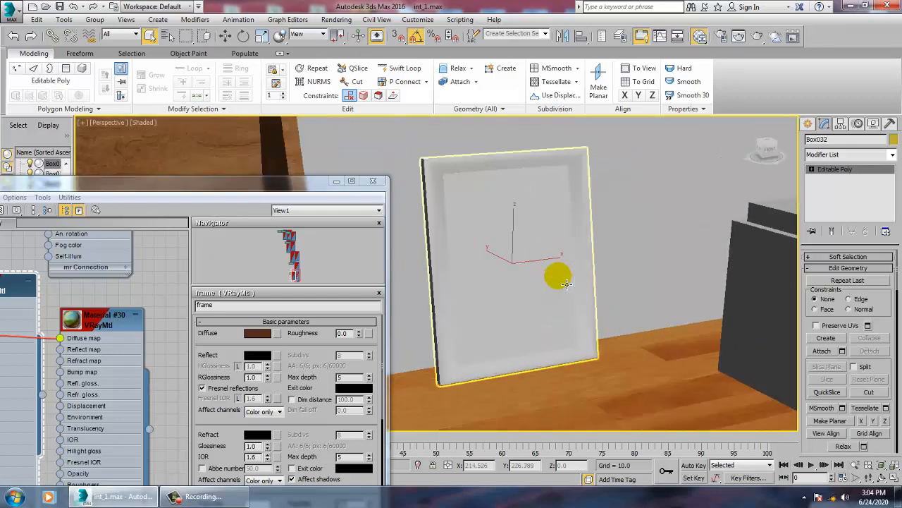
key("4")
left_click(533, 266)
key("m")
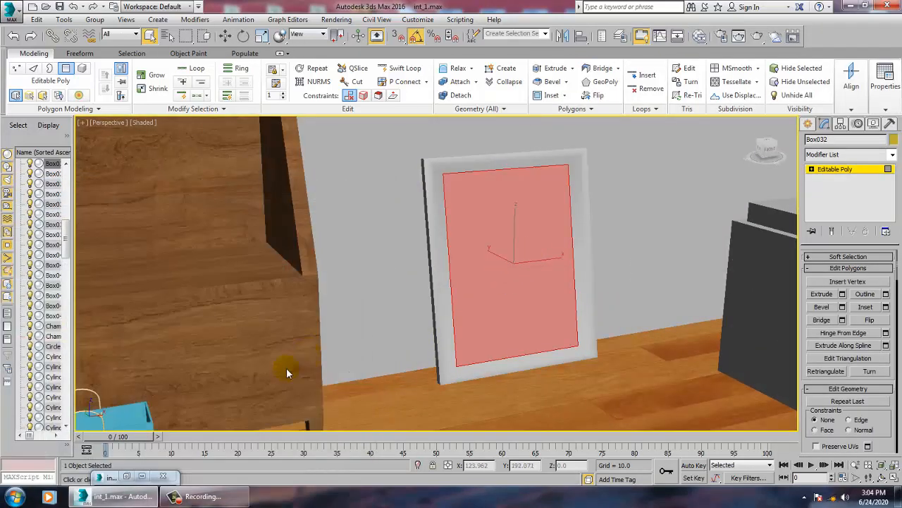
key("m")
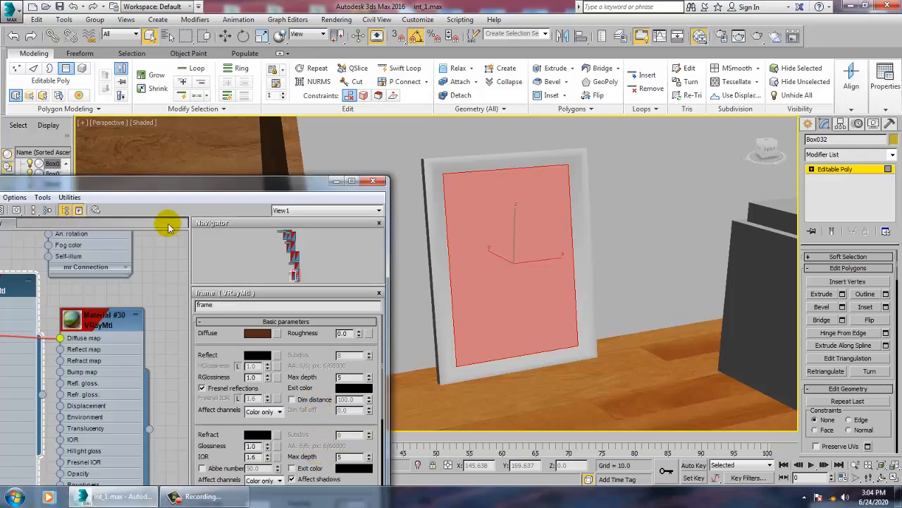
- Create a VRayMtl with the bitmap 1_k_vsSZOvDb74-15VtbIT_g as diffuse map, assign it to the selected polygon and show it in the viewport
left_click_drag(195, 190, 507, 99)
middle_click_drag(378, 346, 438, 141)
left_click_drag(310, 243, 361, 221)
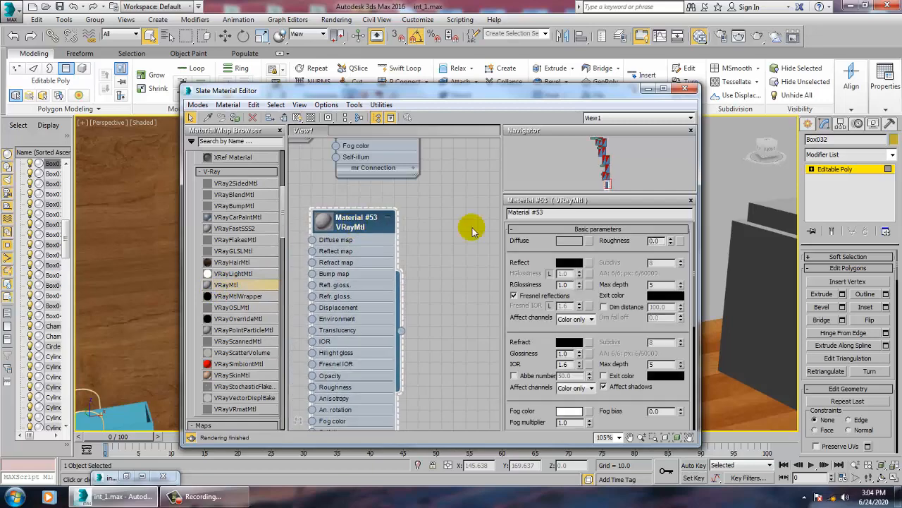
left_click(586, 241)
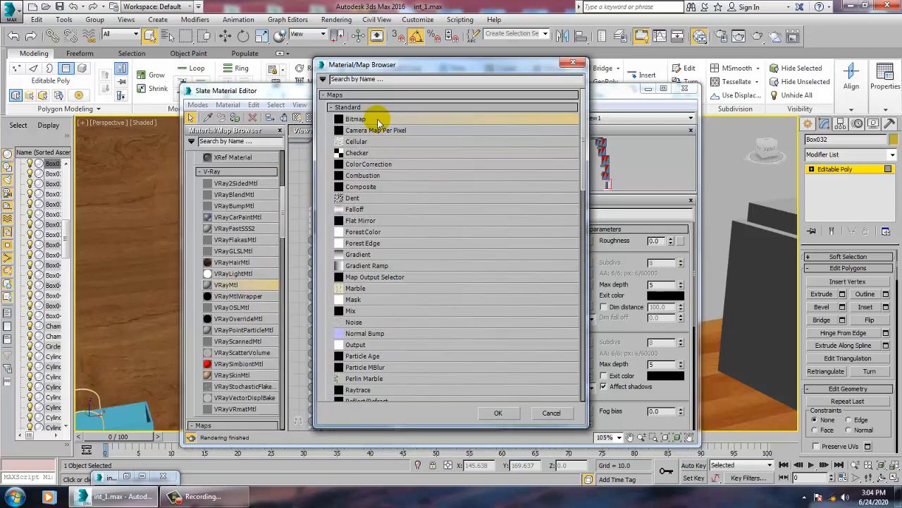
double_click(378, 120)
left_click(98, 95)
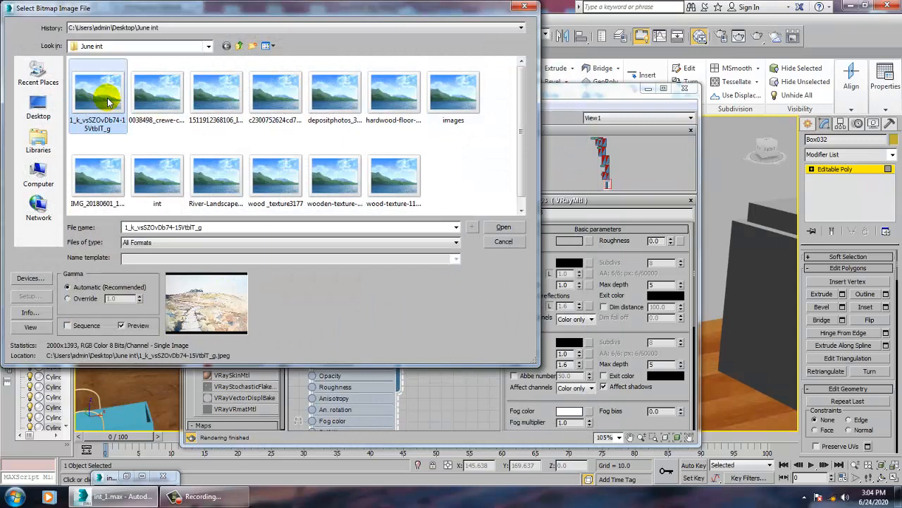
left_click(517, 230)
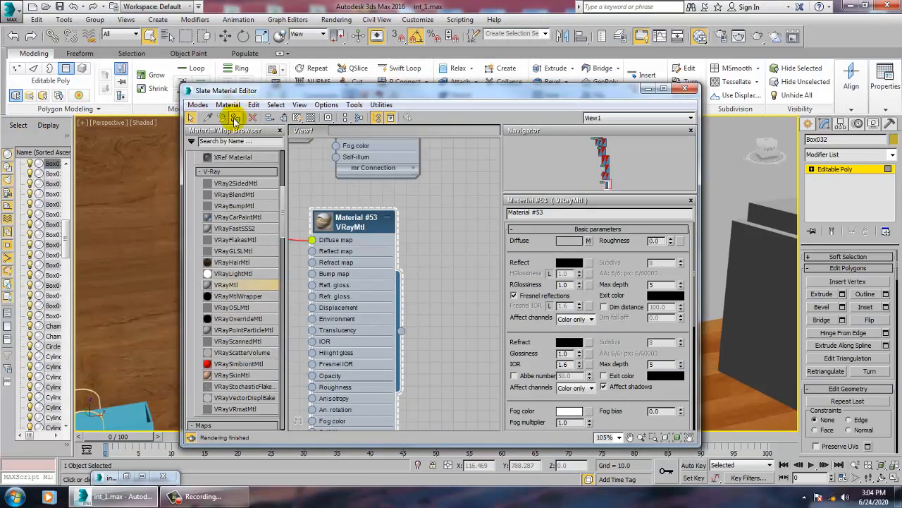
left_click(298, 117)
left_click_drag(601, 99, 290, 85)
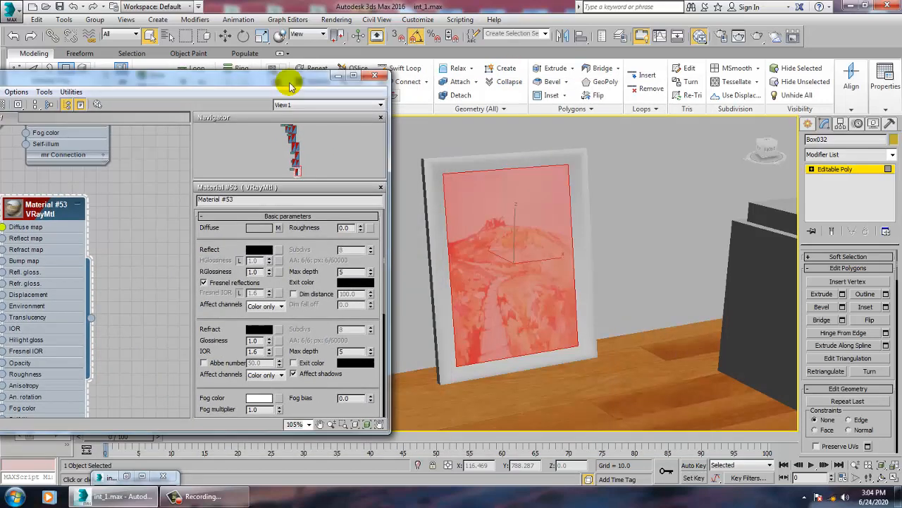
- Assign the existing frame material to all polygons of the floor frame except the painting
left_click(545, 235)
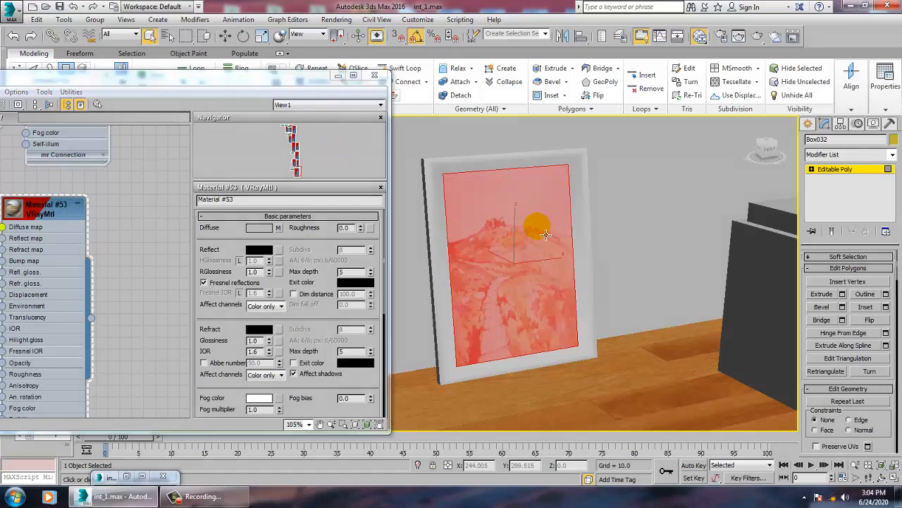
left_click(587, 236)
key("m")
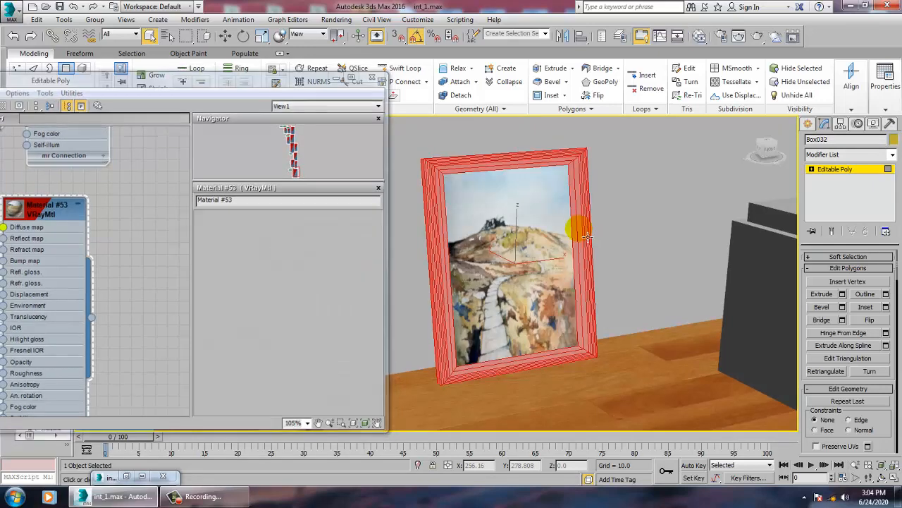
key("m")
middle_click_drag(120, 284, 184, 338)
middle_click_drag(63, 231, 174, 330)
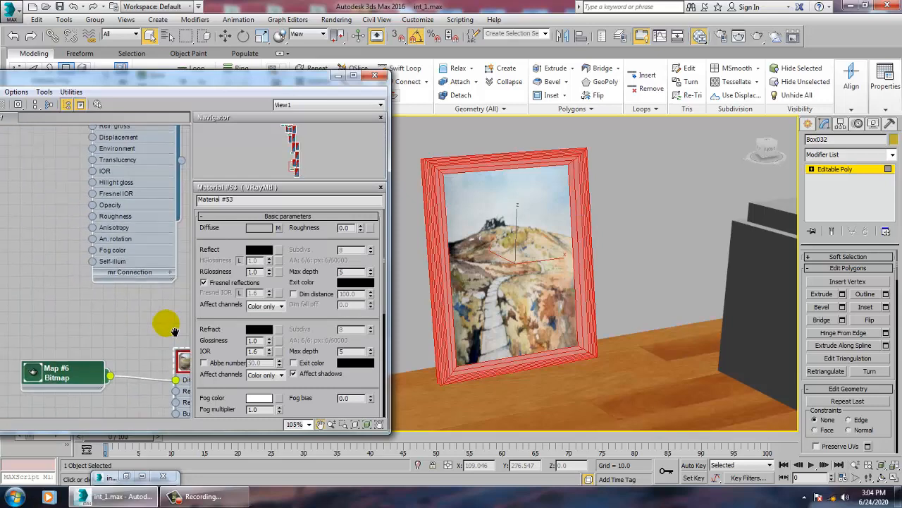
middle_click_drag(68, 215, 107, 306)
scroll(121, 271, "down", 1)
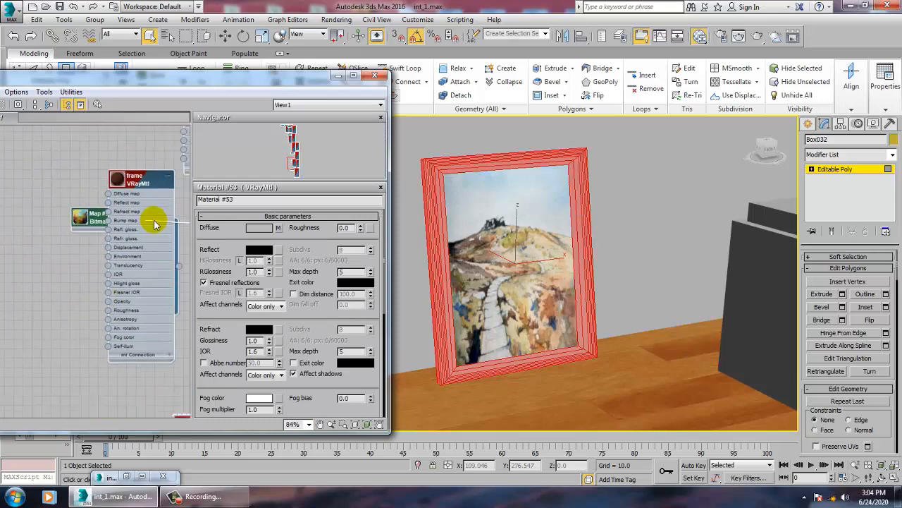
right_click(144, 178)
left_click(171, 59)
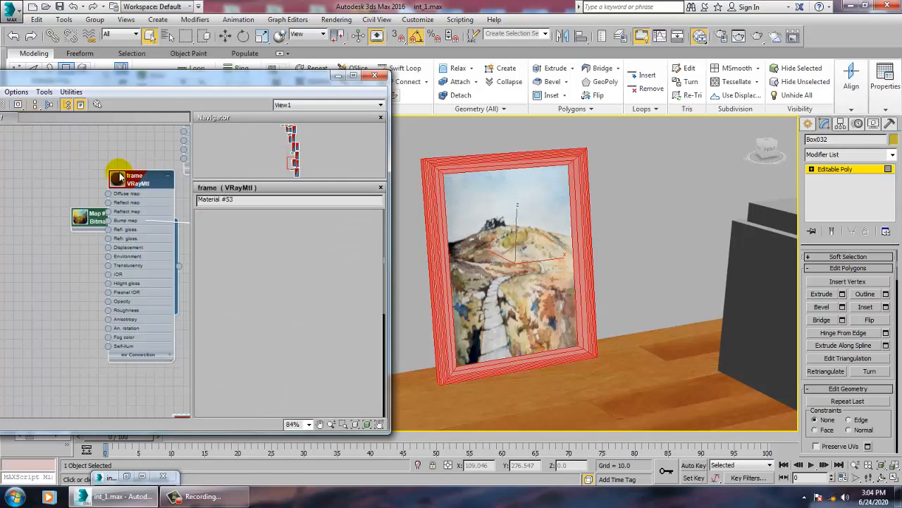
left_click_drag(86, 83, 157, 83)
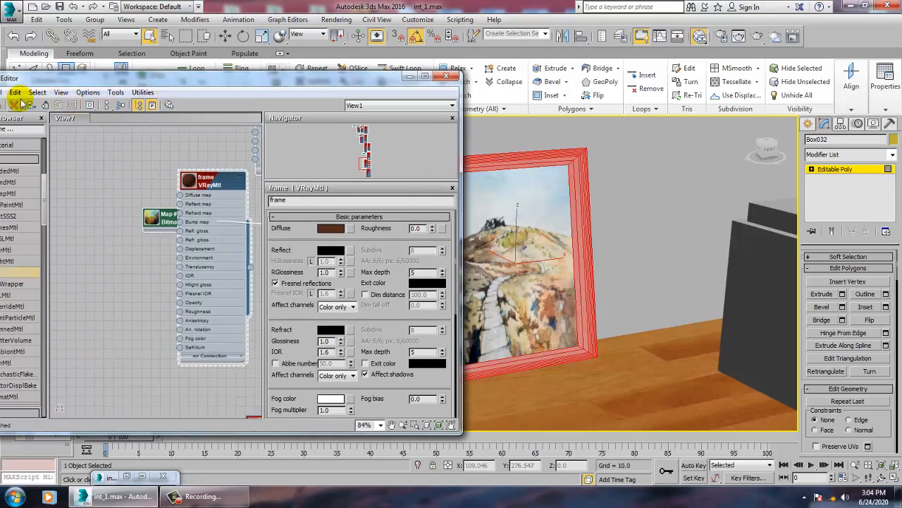
left_click_drag(79, 83, 147, 79)
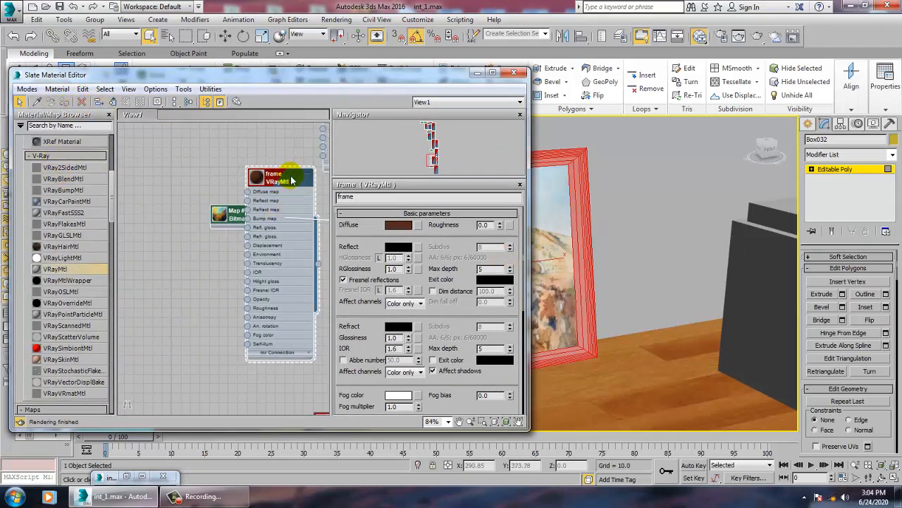
left_click(259, 179)
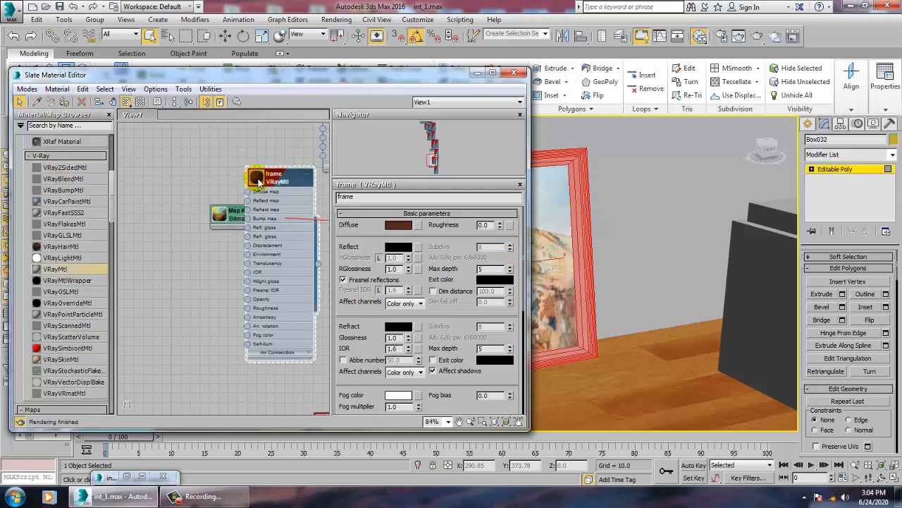
left_click(63, 102)
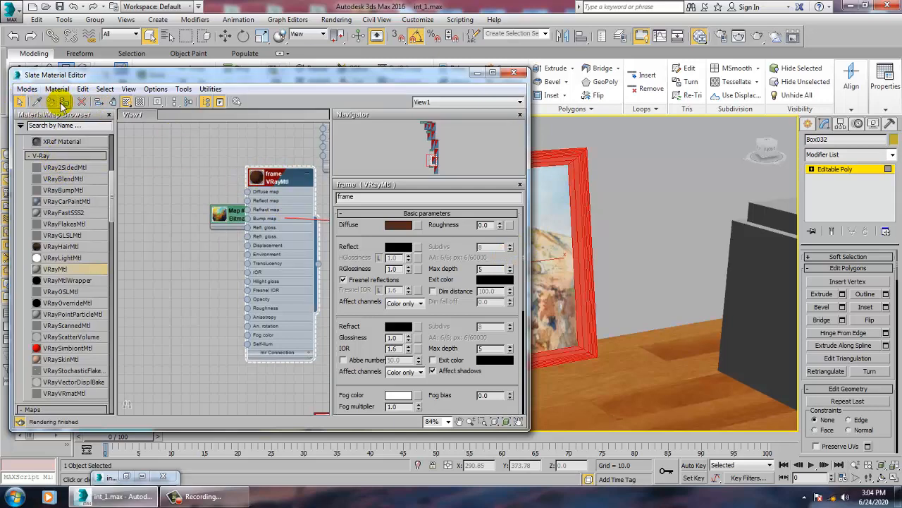
left_click(477, 73)
- Leave polygon editing on the floor frame and select the picture polygon of the lower white wall frame beside the small painting
scroll(540, 251, "down", 5)
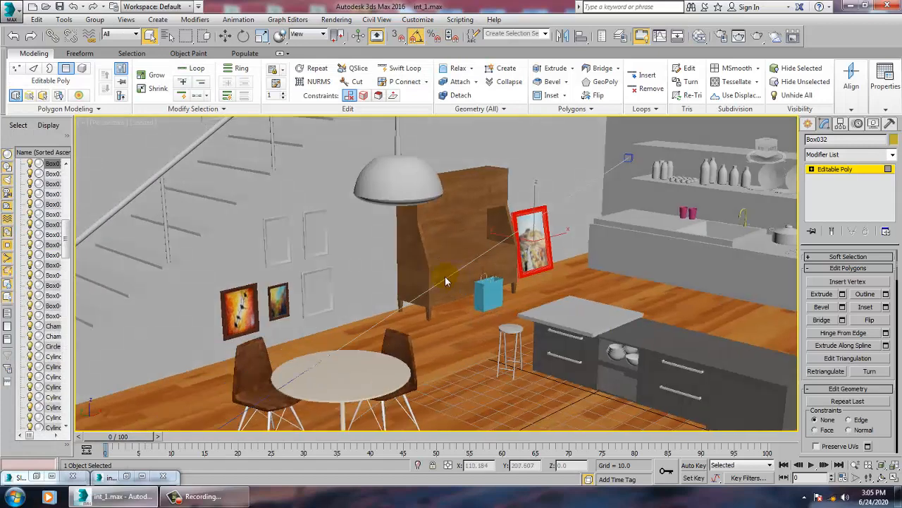
middle_click_drag(445, 282, 494, 281, "alt")
left_click(837, 174)
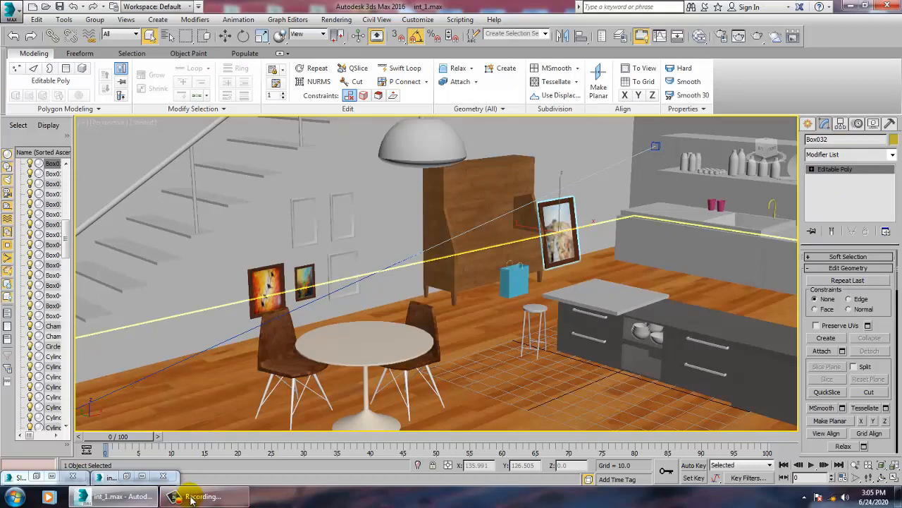
left_click(338, 287)
scroll(353, 285, "up", 8)
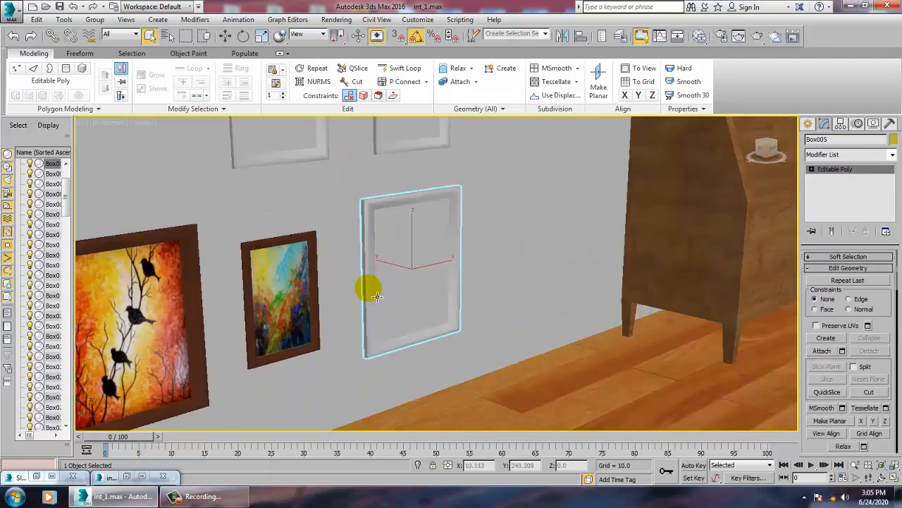
key("4")
middle_click_drag(432, 289, 461, 301, "alt")
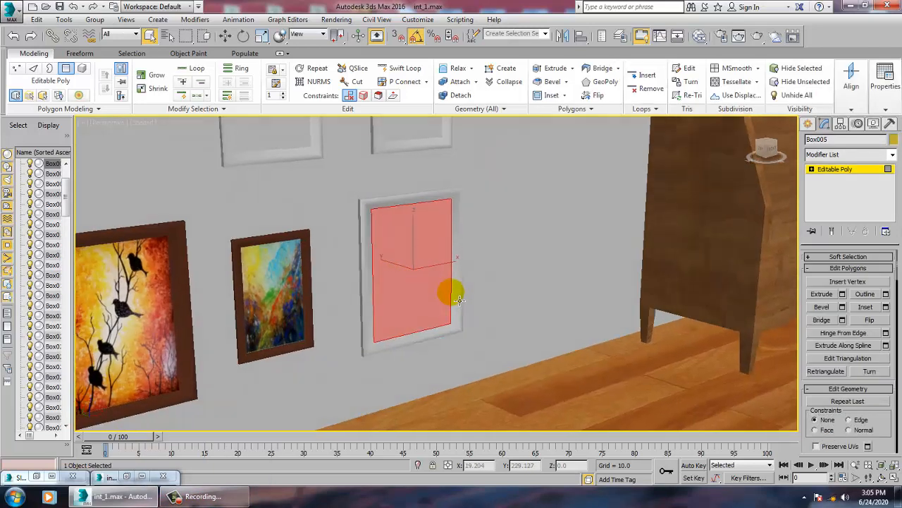
- Create a VRayMtl with the River-Landscape bitmap as diffuse map, assign it to the selected polygon and show it in the viewport
key("m")
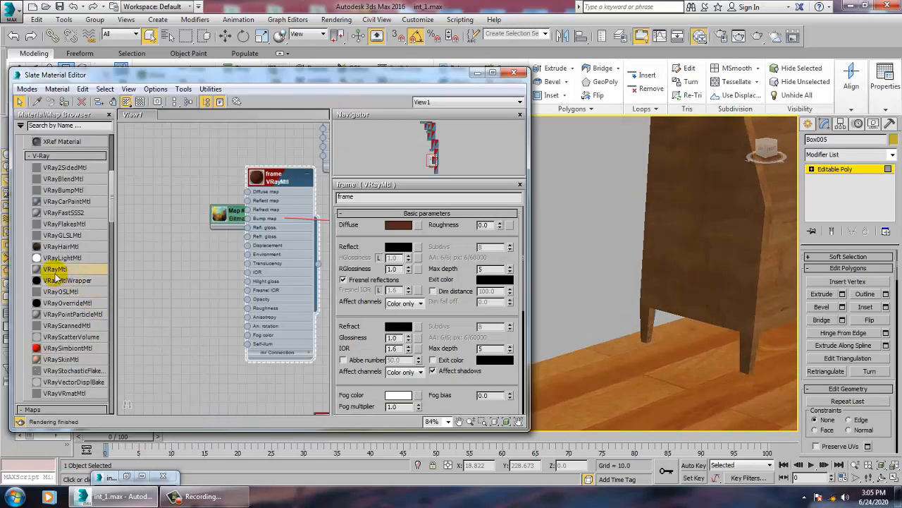
left_click_drag(149, 285, 159, 277)
double_click(182, 279)
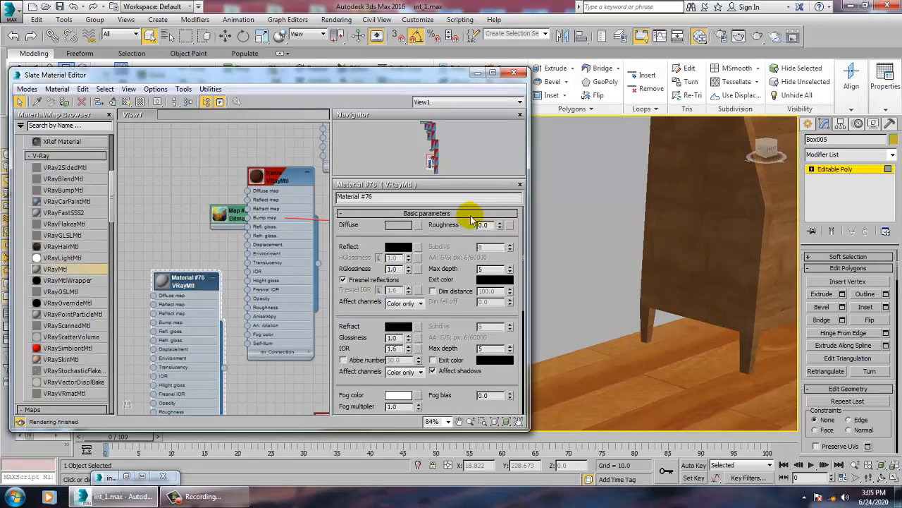
left_click(420, 225)
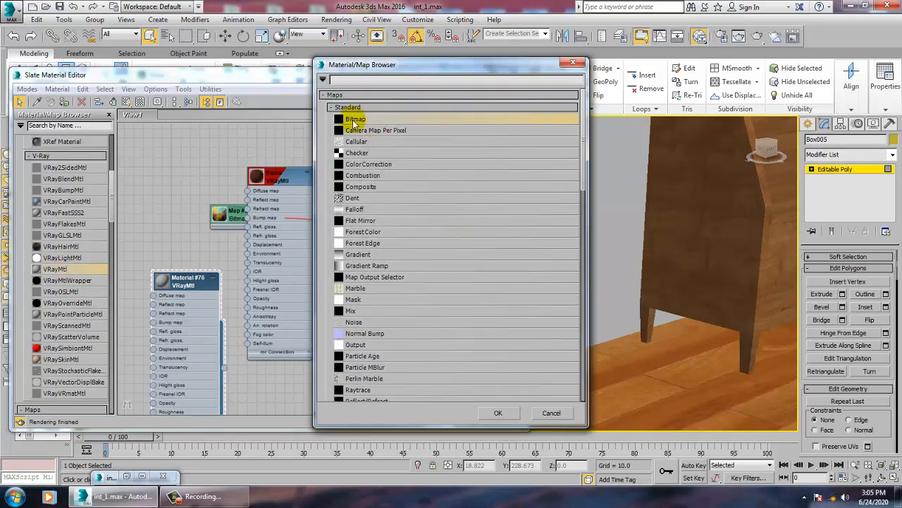
double_click(356, 121)
left_click(279, 171)
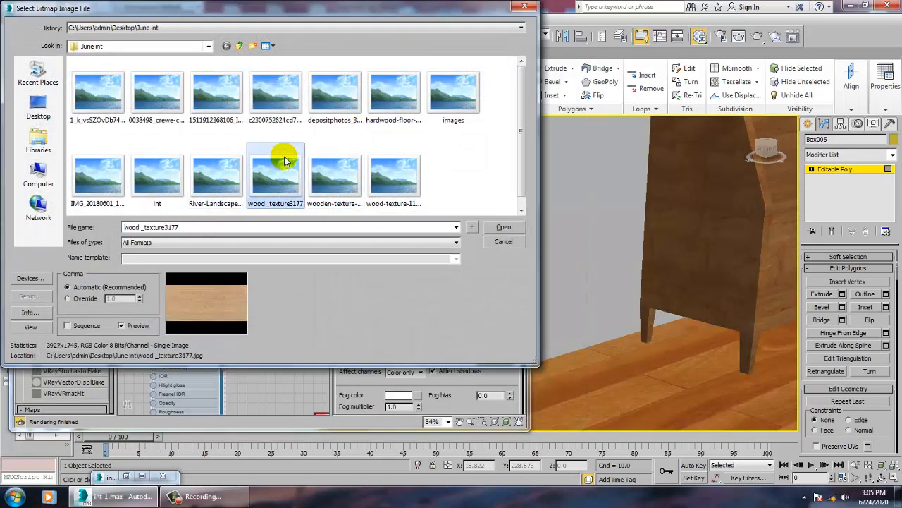
left_click(345, 177)
left_click(393, 178)
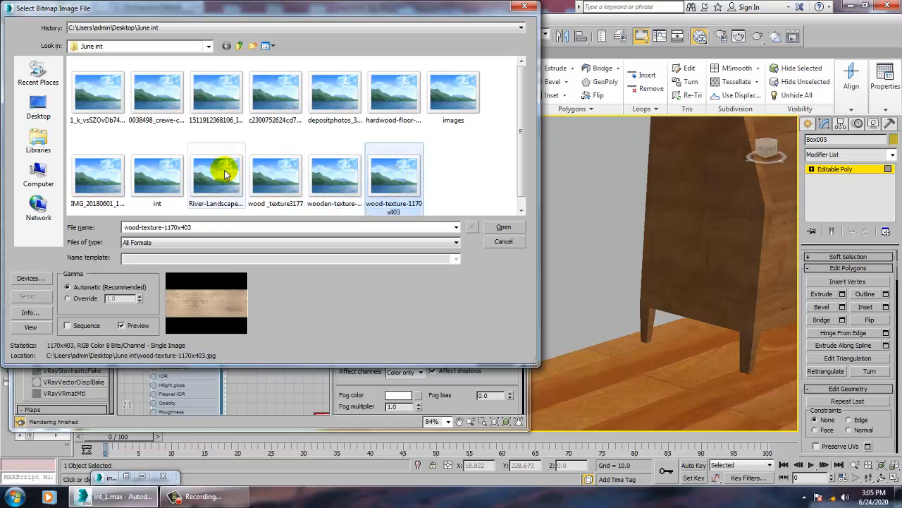
left_click(223, 174)
double_click(223, 175)
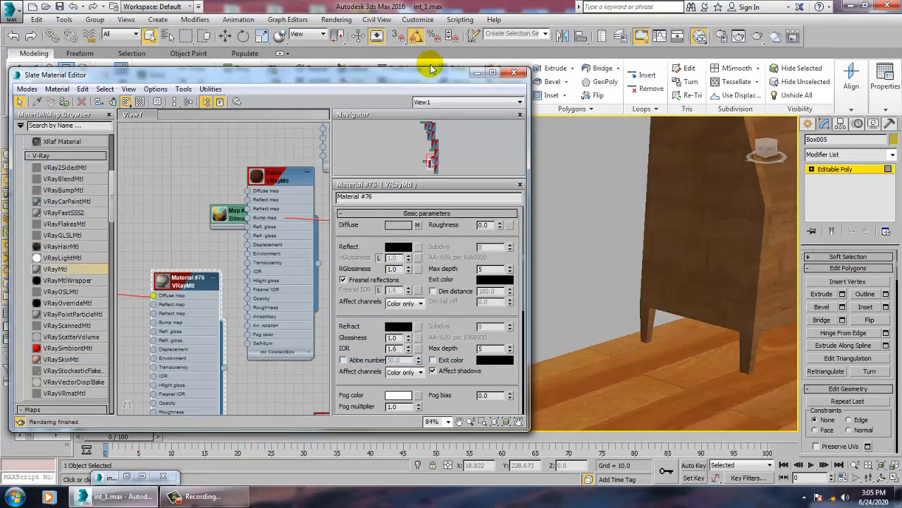
left_click_drag(431, 72, 179, 87)
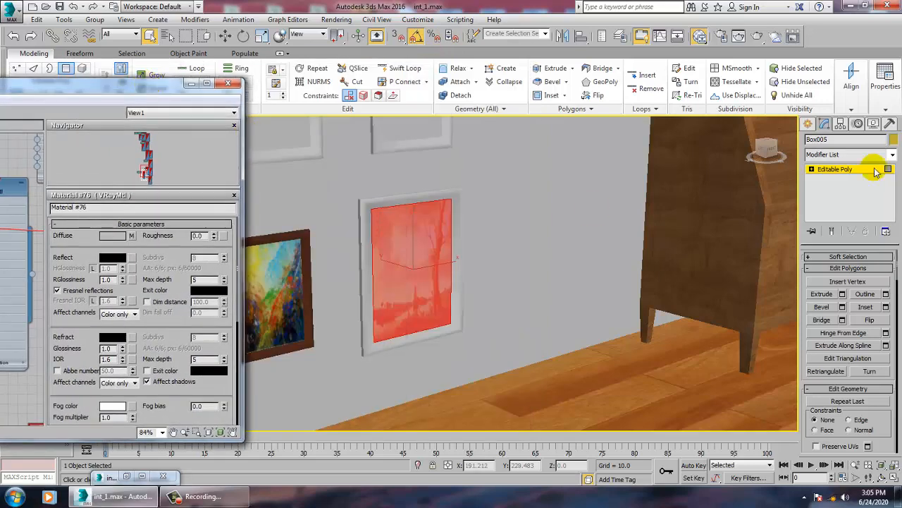
- Add a UVW Map modifier with Box mapping to the river landscape polygon and collapse the object to Editable Poly
left_click(850, 155)
key("u")
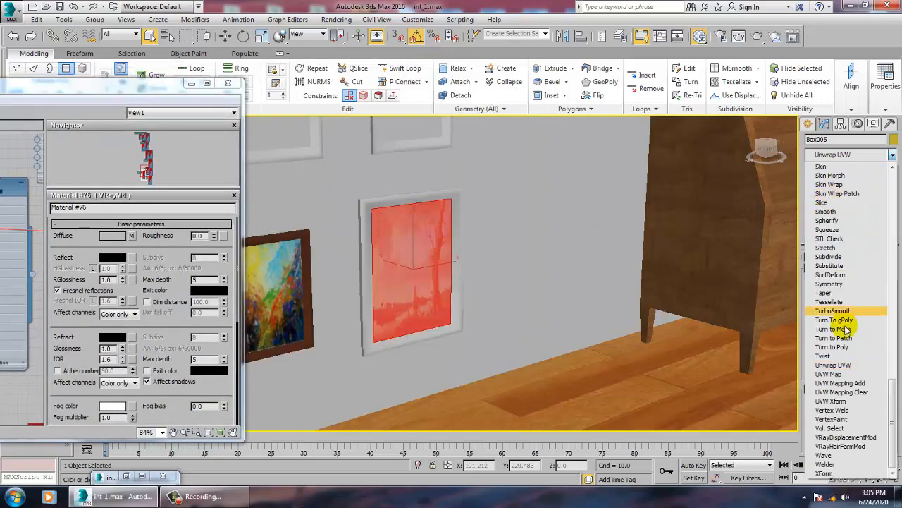
left_click(830, 374)
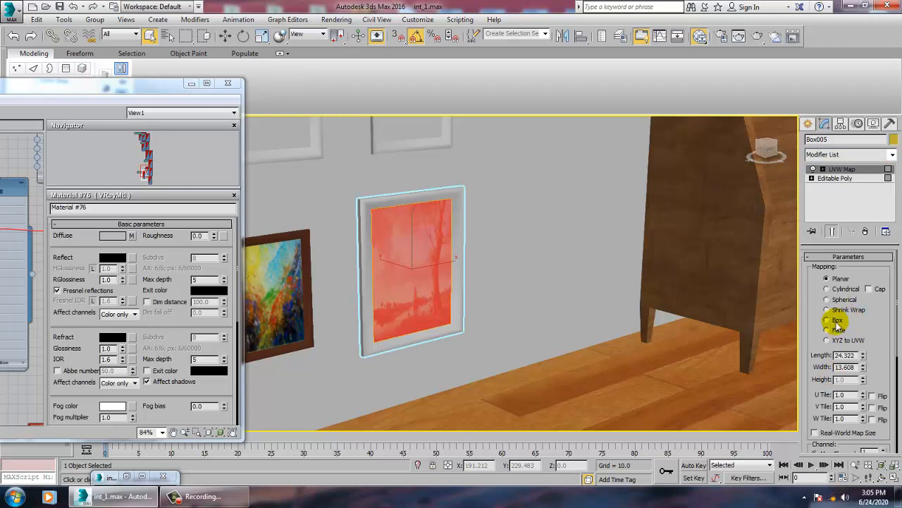
left_click(827, 320)
right_click(400, 213)
mouse_move(438, 330)
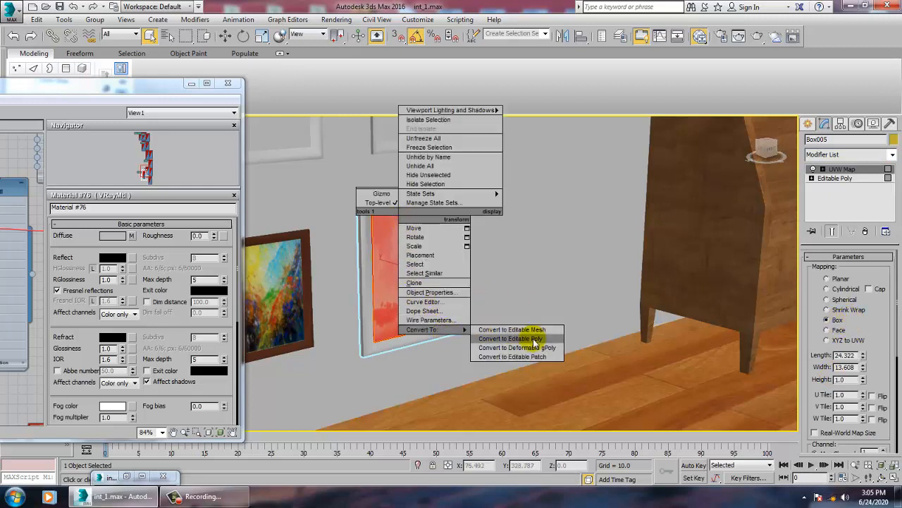
left_click(511, 338)
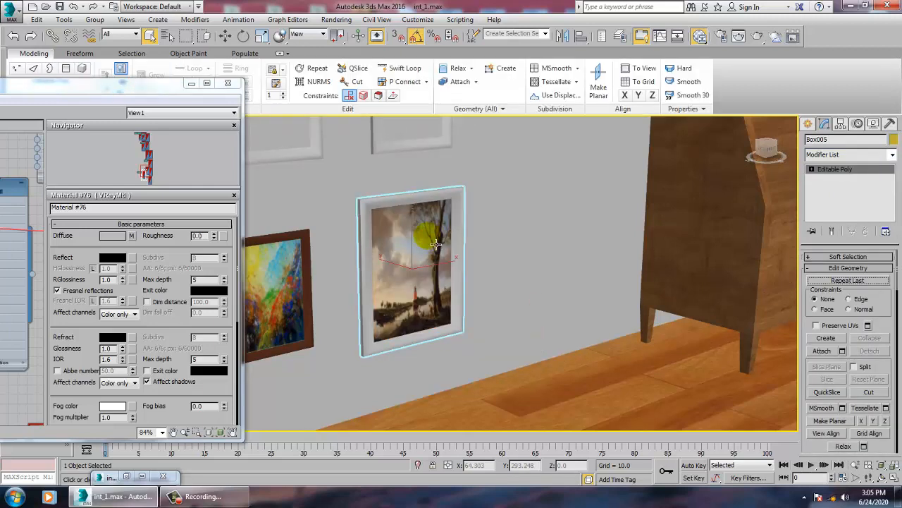
- Assign the existing frame material to all polygons of the river landscape frame except the painting
key("4")
left_click(435, 243)
key("ctrl+i")
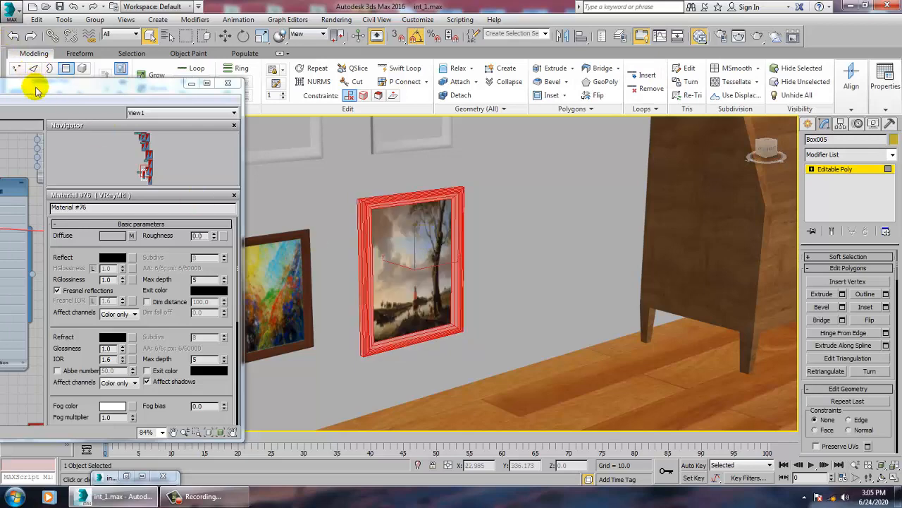
left_click_drag(36, 90, 478, 143)
double_click(432, 235)
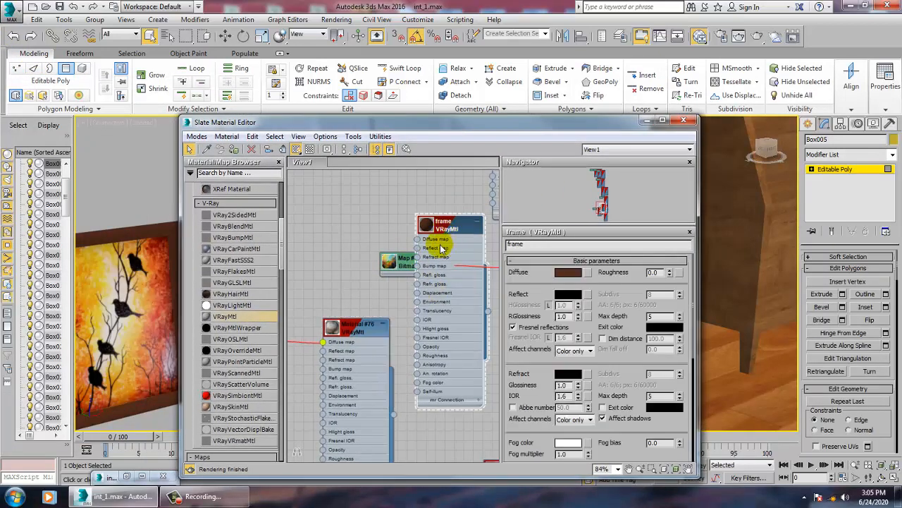
left_click(648, 121)
middle_click_drag(497, 158, 547, 250)
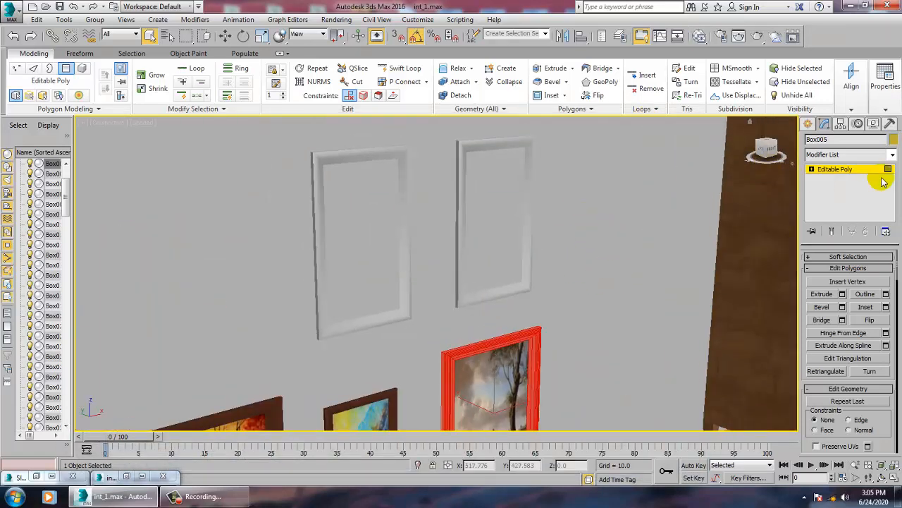
- Leave polygon editing on the river landscape frame and deselect it
left_click(862, 172)
left_click(564, 240)
scroll(546, 340, "up", 3)
middle_click_drag(545, 340, 523, 226)
middle_click_drag(522, 296, 528, 140)
scroll(536, 233, "down", 5)
scroll(584, 295, "up", 3)
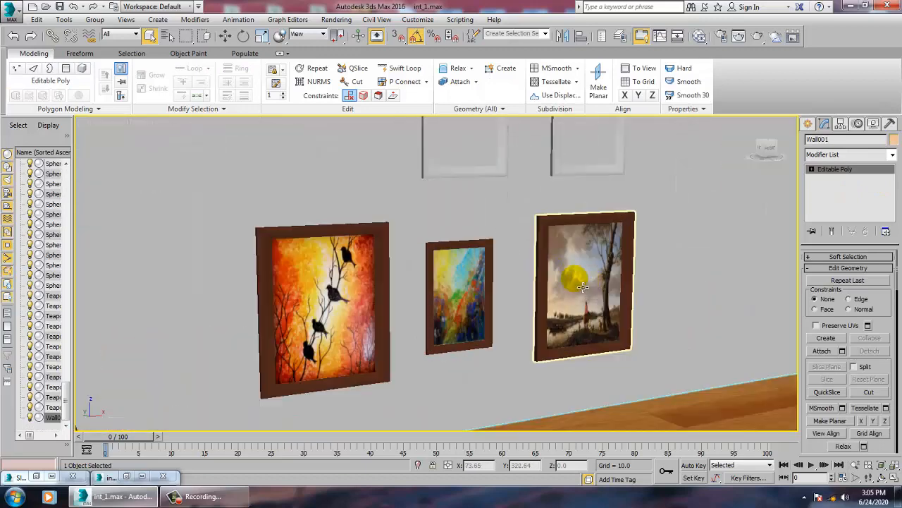
- Examine the river landscape frame up close, with its mesh edges displayed, and compare it with the neighbouring pictures
left_click(583, 287)
mouse_move(581, 294)
middle_mouse_down("alt")
mouse_move(592, 347)
mouse_move(578, 264)
mouse_move(601, 218)
middle_mouse_up("alt")
scroll(592, 347, "down", 1)
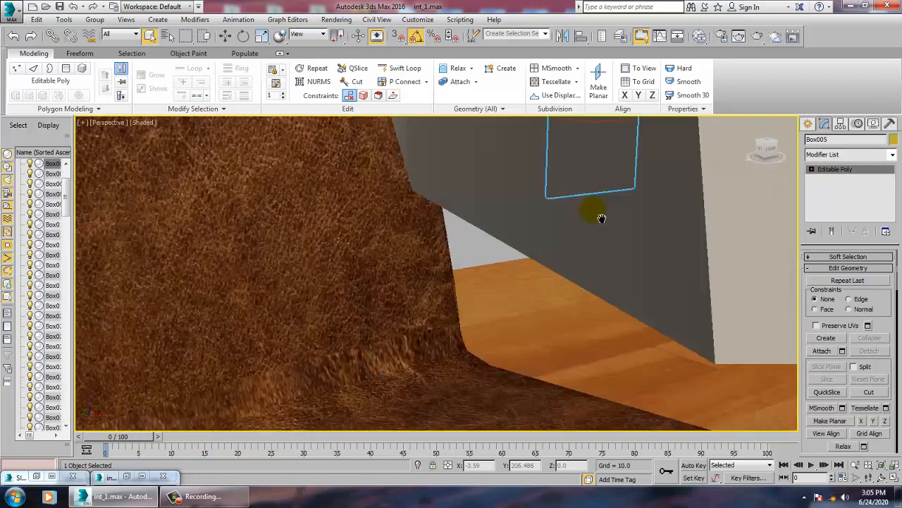
scroll(528, 302, "down", 5)
scroll(497, 347, "up", 4)
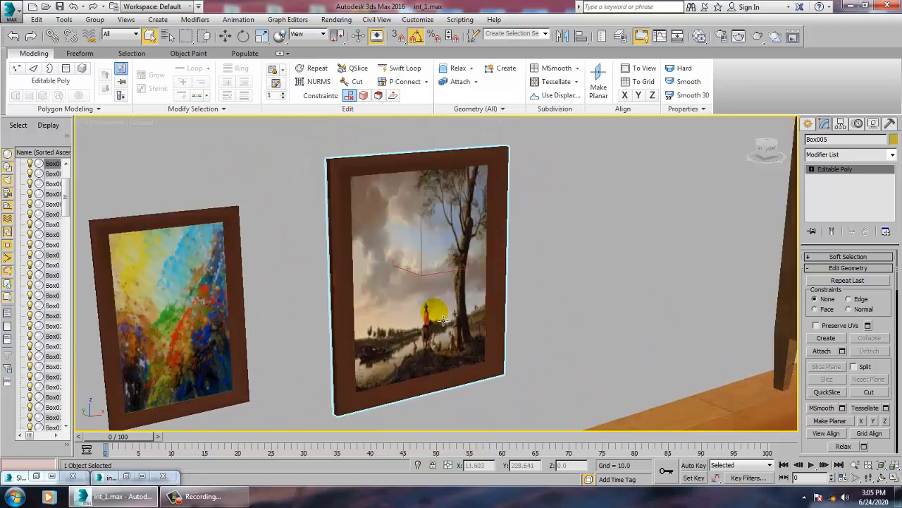
scroll(443, 321, "up", 5)
scroll(443, 318, "down", 5)
key("F4")
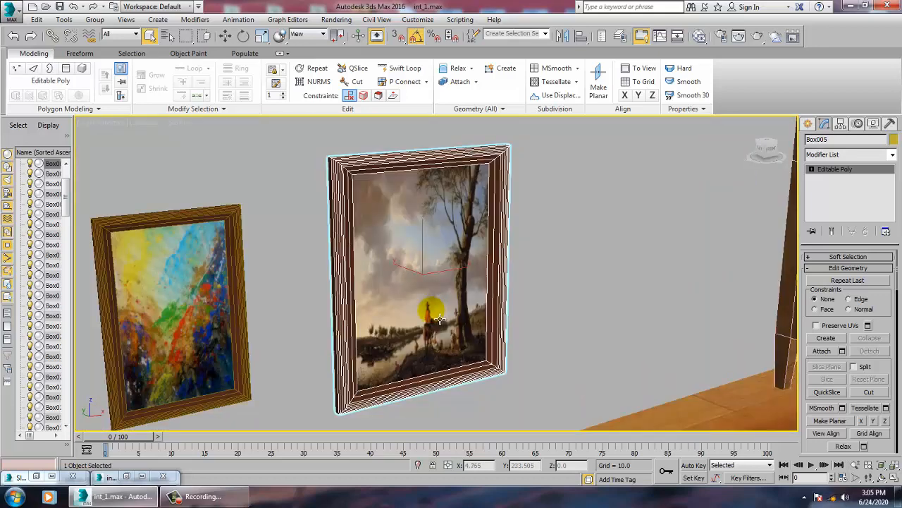
scroll(405, 242, "down", 8)
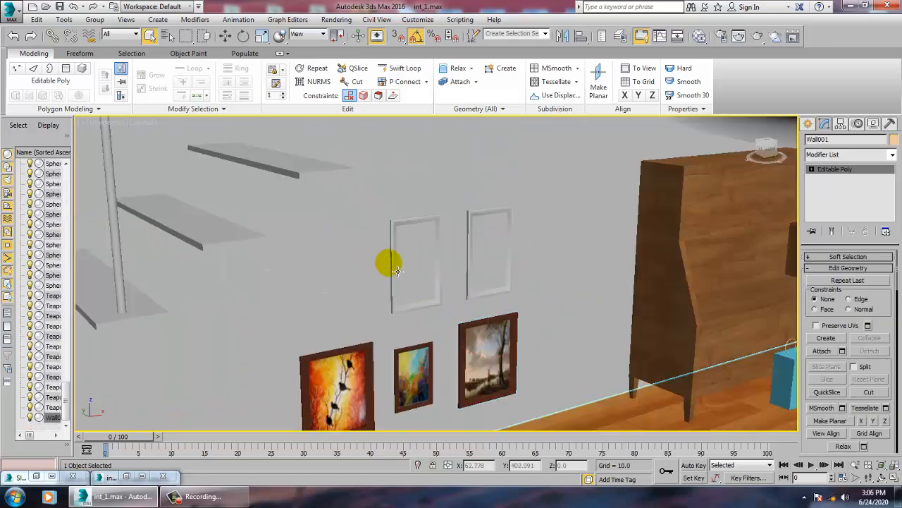
- Select the picture polygon of the white wall frame in the upper row, nearest the stairs
left_click(399, 270)
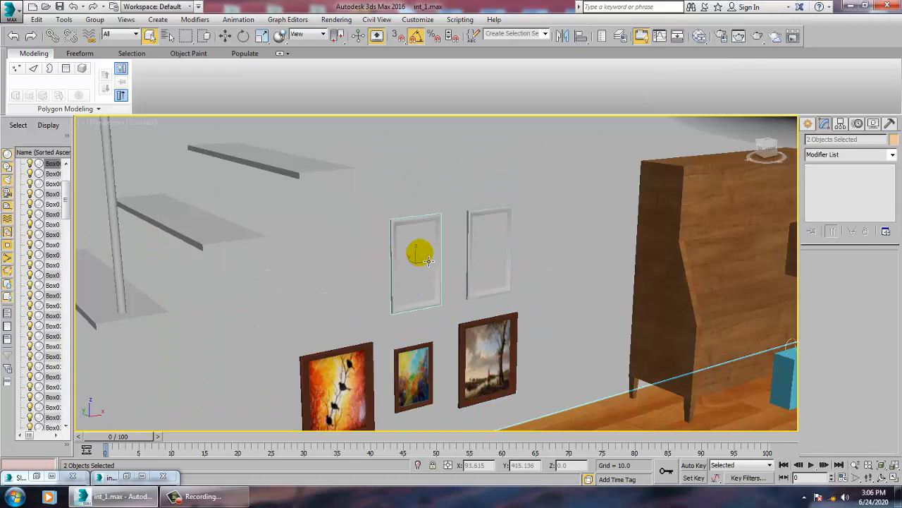
left_click(425, 262)
key("4")
left_click(428, 275)
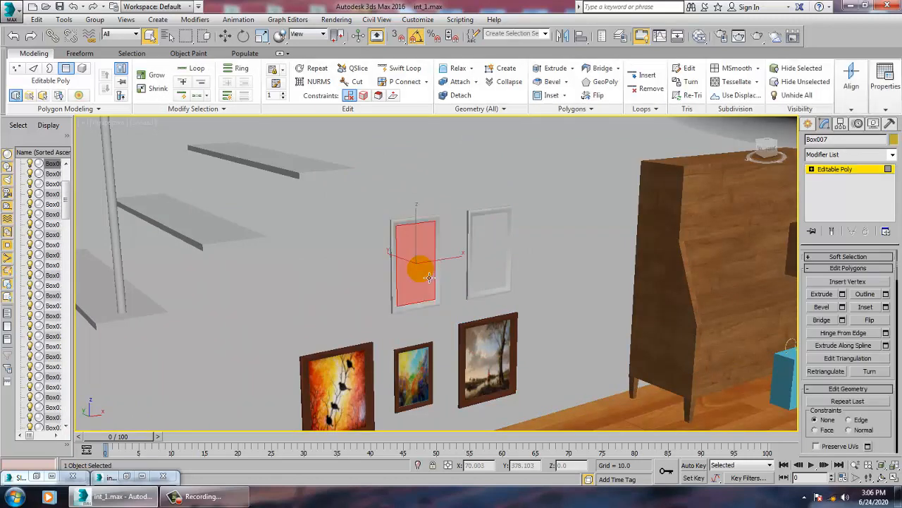
scroll(428, 275, "up", 3)
- Add a new VRayMtl to an empty area of the material graph and open its parameters
key("m")
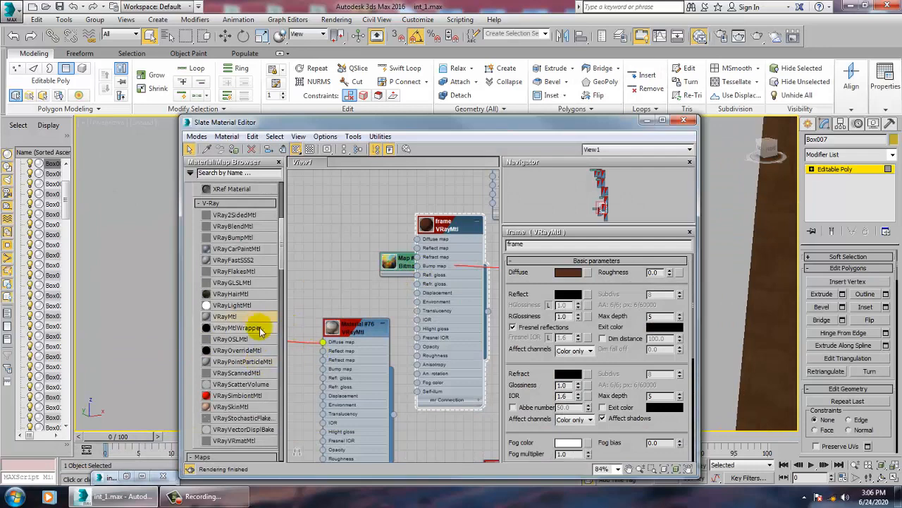
left_click_drag(235, 320, 437, 436)
middle_click_drag(422, 328, 362, 146)
left_click_drag(362, 257, 369, 363)
double_click(368, 363)
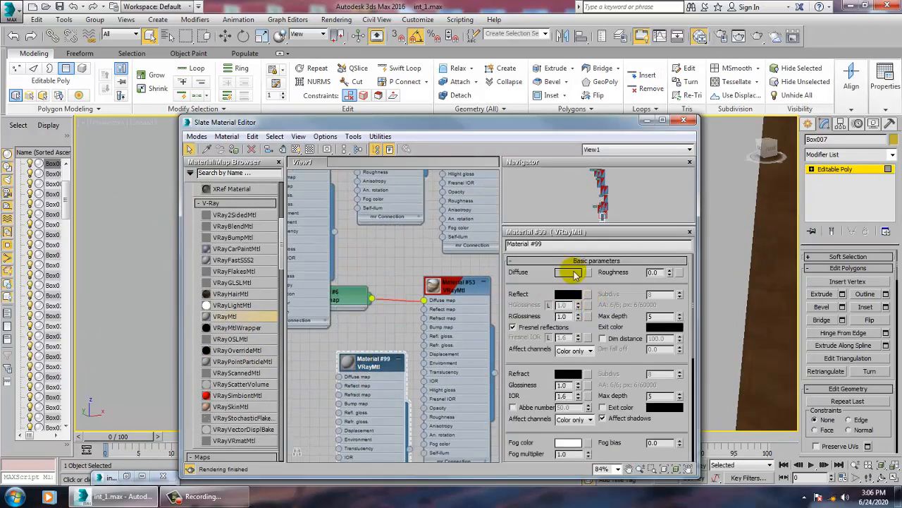
- Load the images bitmap as the new material's diffuse map, assign the material to the selected polygon and show it in the viewport
left_click(589, 273)
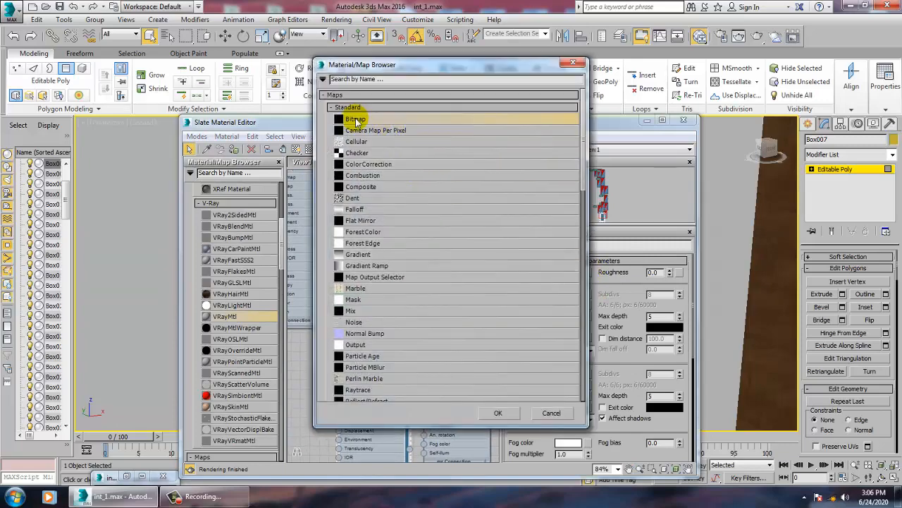
double_click(355, 119)
left_click(120, 103)
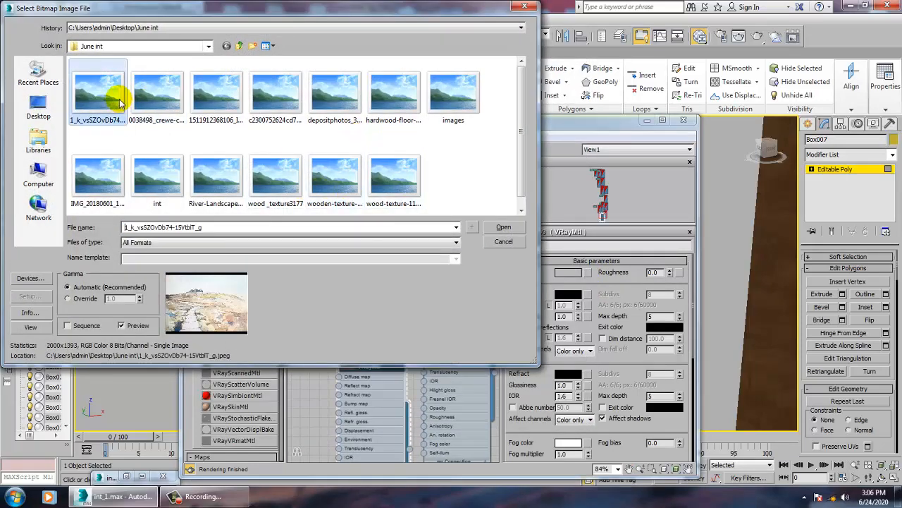
key("Right")
key("Right")
key("Right")
key("Right")
key("Right")
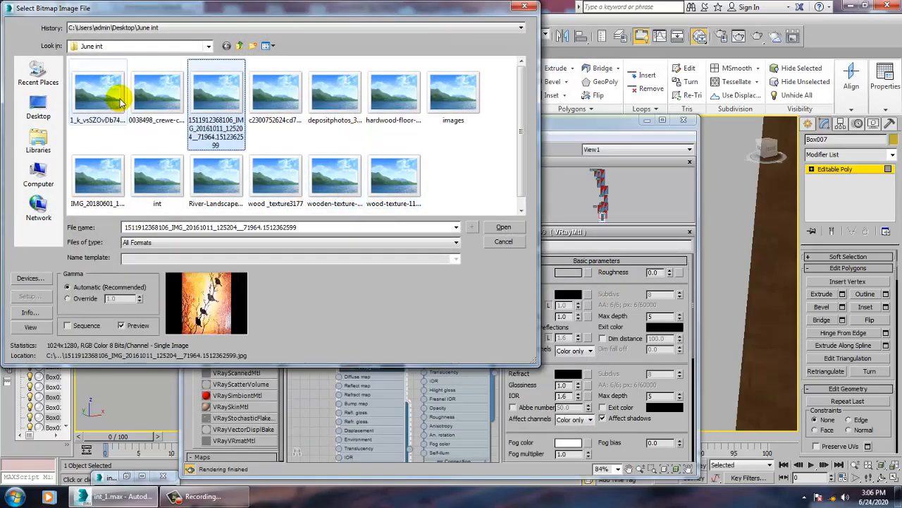
key("Right")
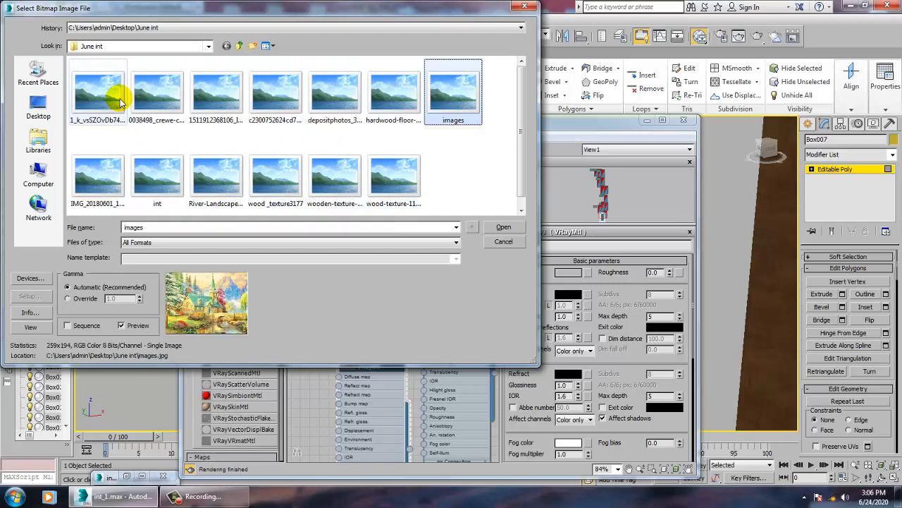
key("Left")
key("Right")
key("Return")
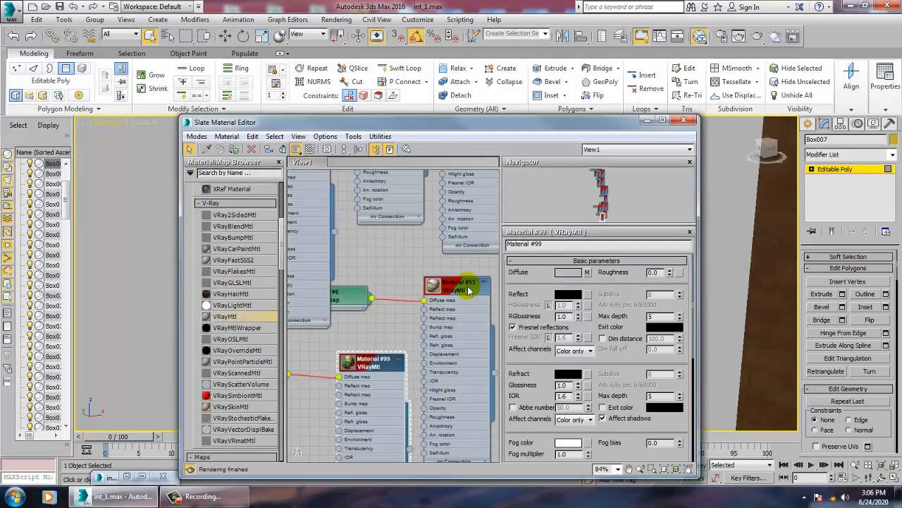
left_click_drag(496, 128, 496, 144)
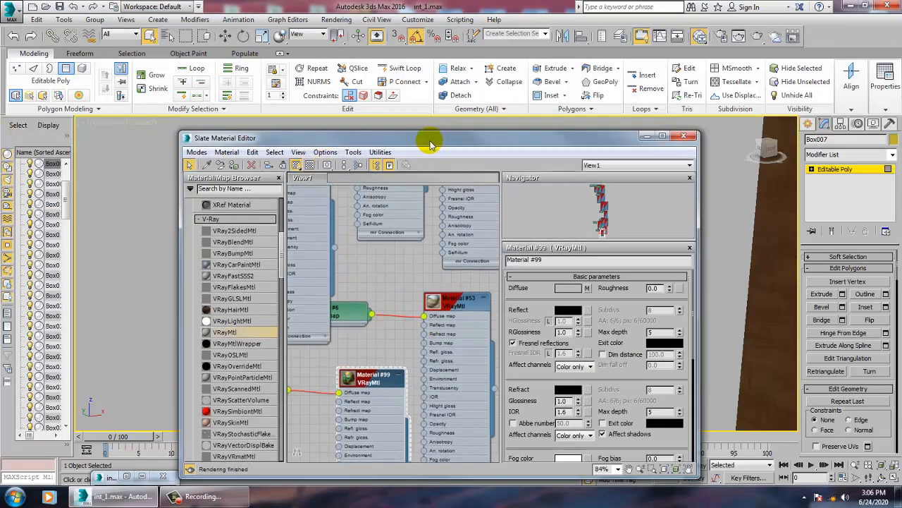
mouse_move(432, 145)
left_mouse_down()
mouse_move(181, 333)
mouse_move(498, 301)
mouse_move(543, 355)
mouse_move(289, 364)
mouse_move(229, 353)
left_mouse_up()
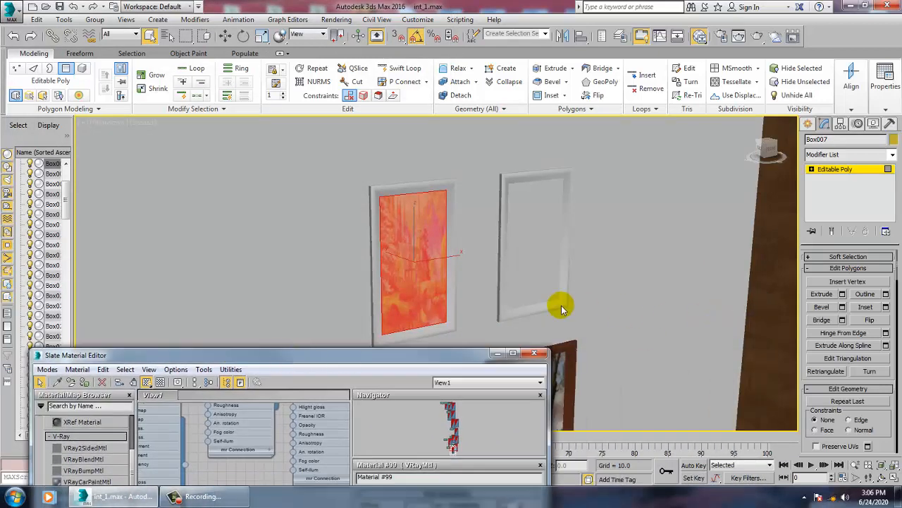
- Invert the polygon selection to the border around the church painting and assign the existing frame material to it
left_click(442, 228)
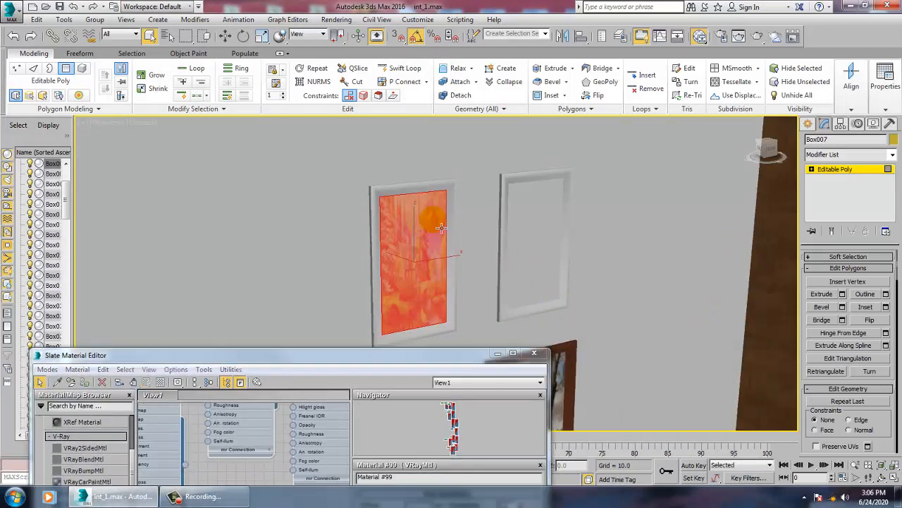
key("ctrl+i")
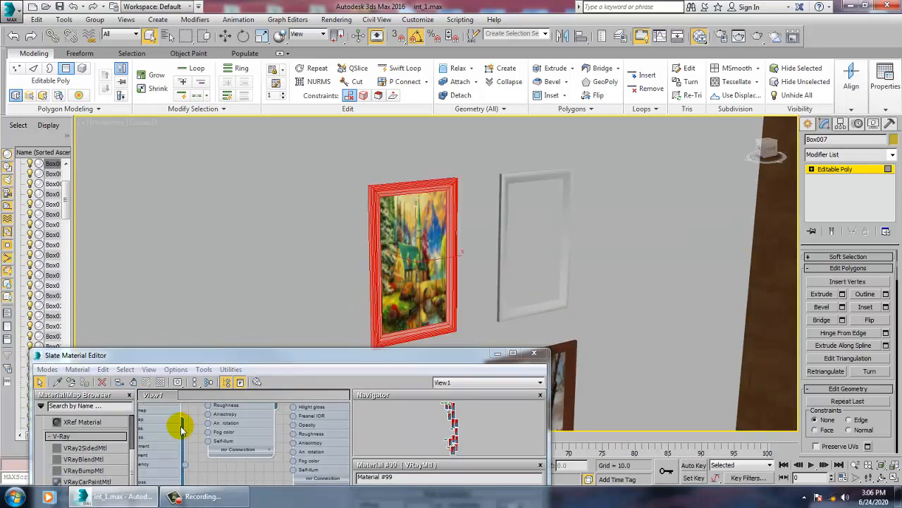
left_click_drag(231, 356, 298, 134)
middle_click_drag(310, 205, 300, 378)
double_click(315, 263)
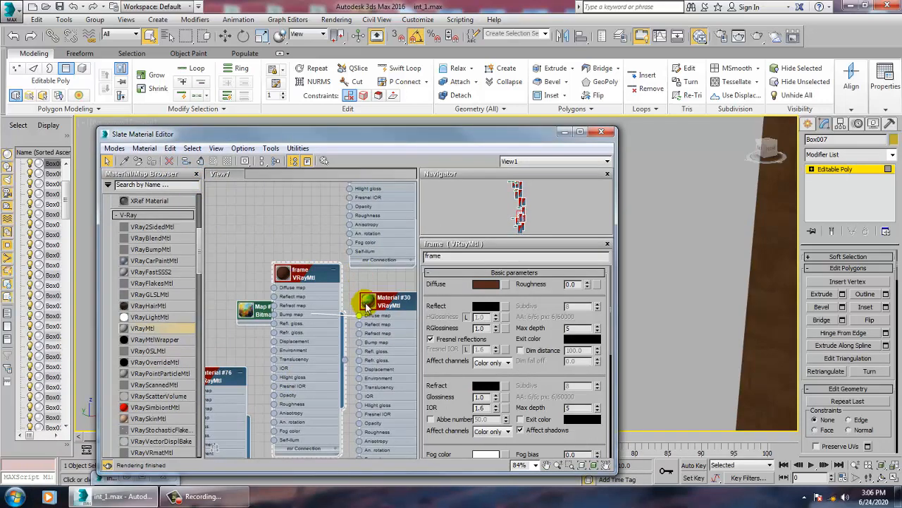
double_click(283, 272)
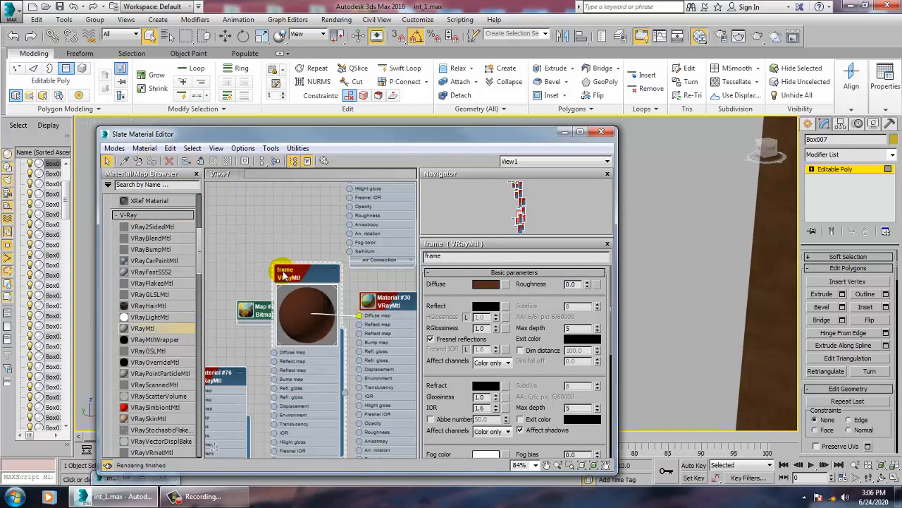
left_click(321, 272)
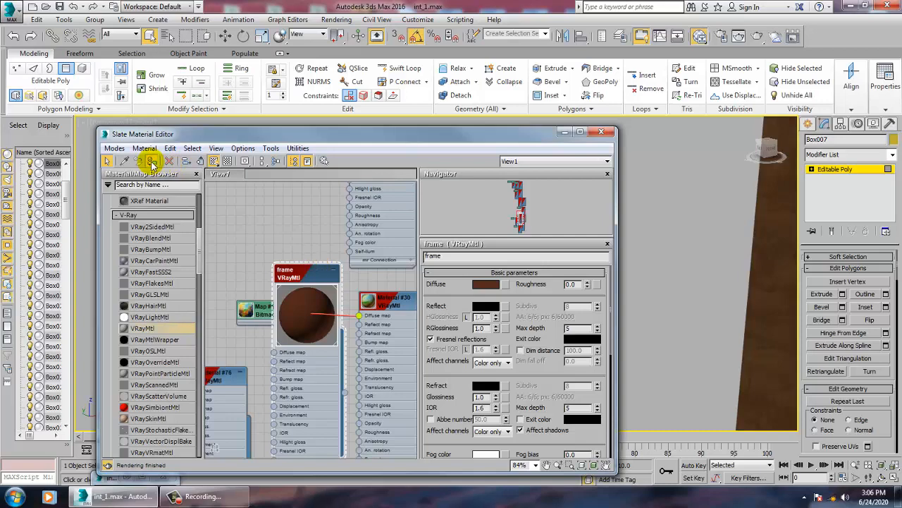
left_click(563, 133)
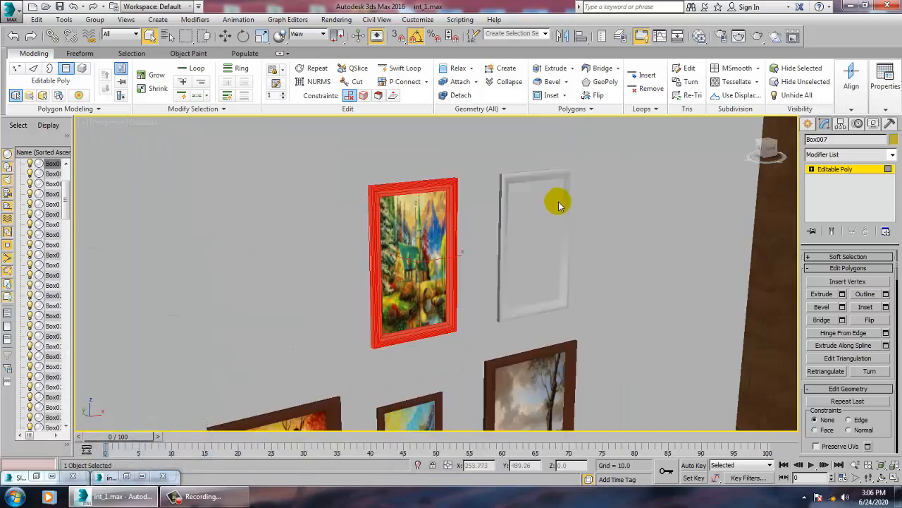
- Leave polygon editing and delete the remaining white frame beside the church painting
scroll(492, 257, "down", 10)
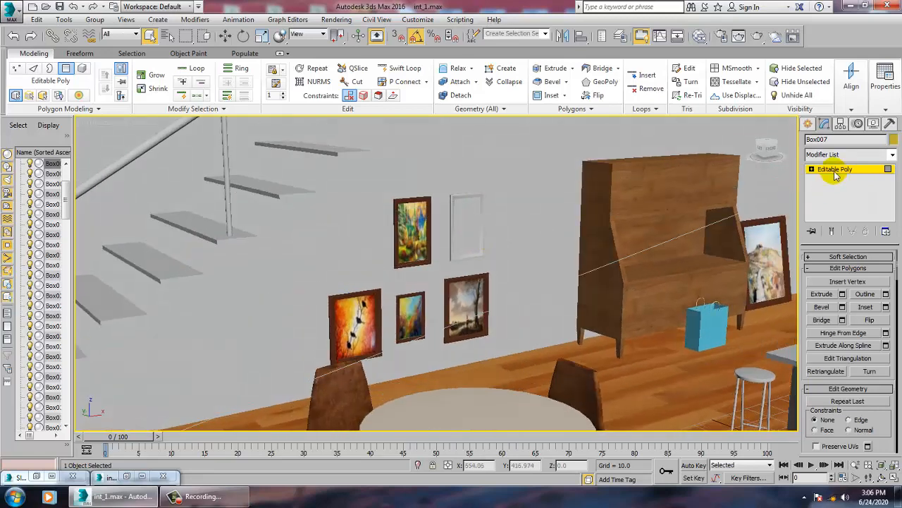
left_click(459, 228)
middle_click_drag(459, 227, 447, 232)
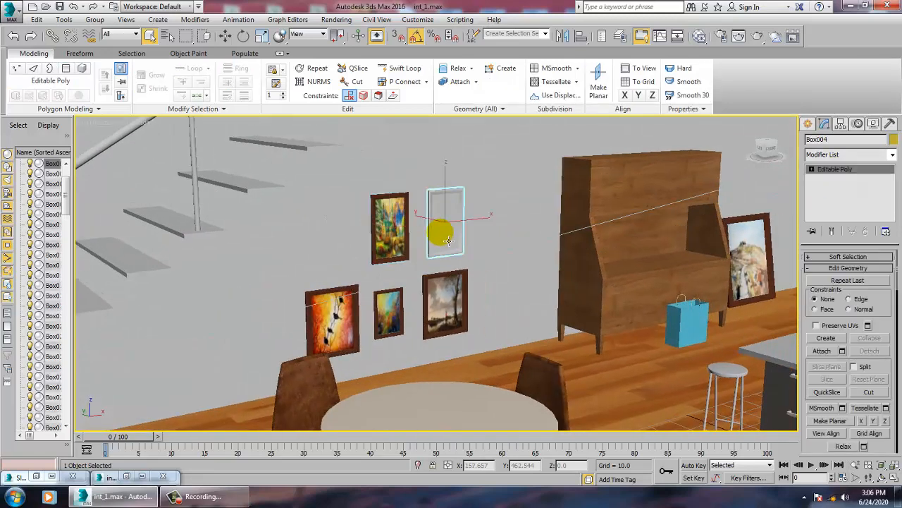
key("Delete")
- Copy the small abstract painting along the X axis onto the river landscape picture
left_click(412, 314)
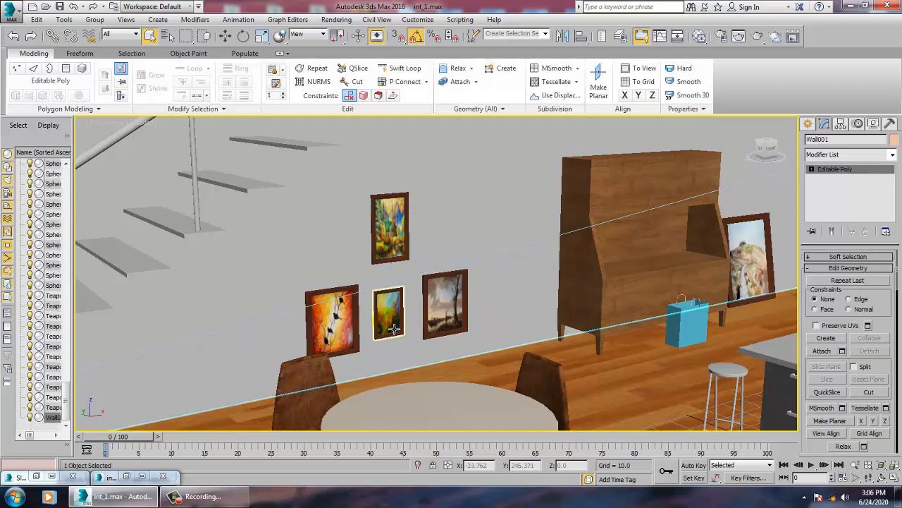
left_click(394, 329)
key("w")
left_click_drag(423, 310, 492, 308, "shift")
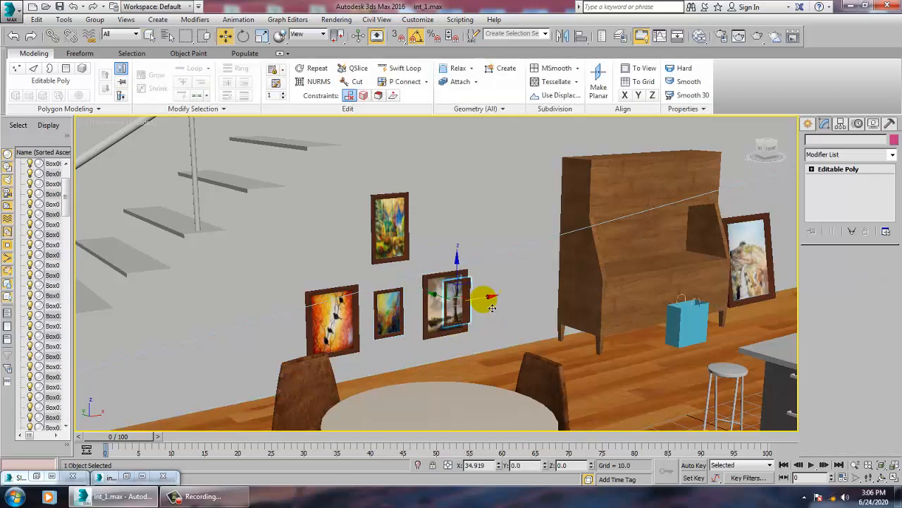
- Raise the copied painting into the deleted frame's place beside the church painting and scale it down to about 86%
left_click(453, 297)
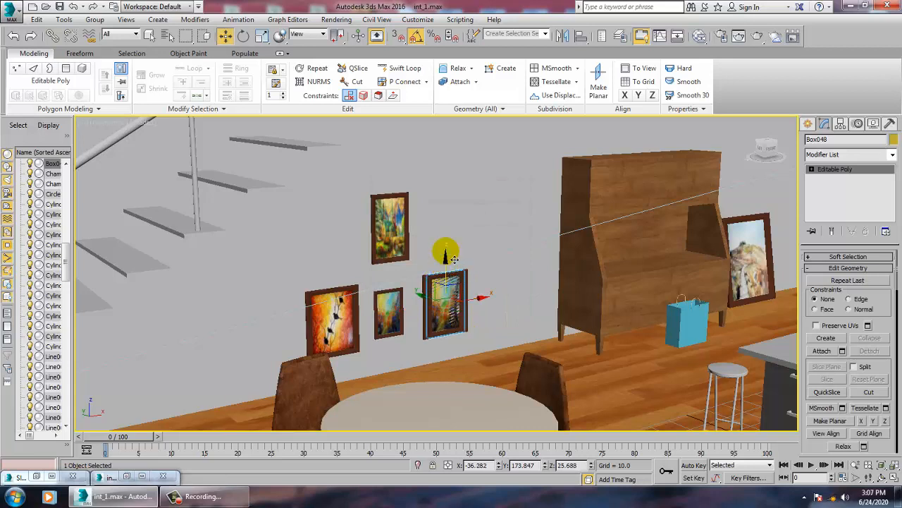
left_click_drag(454, 259, 458, 196)
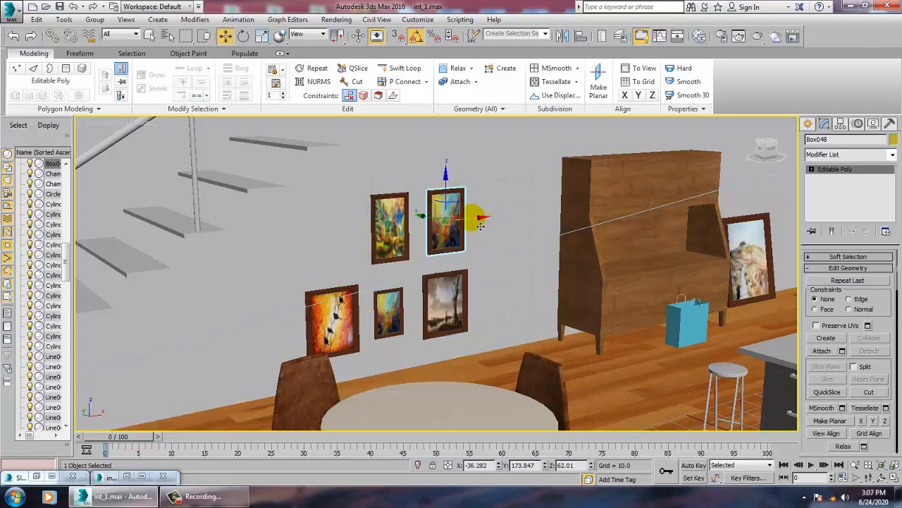
key("r")
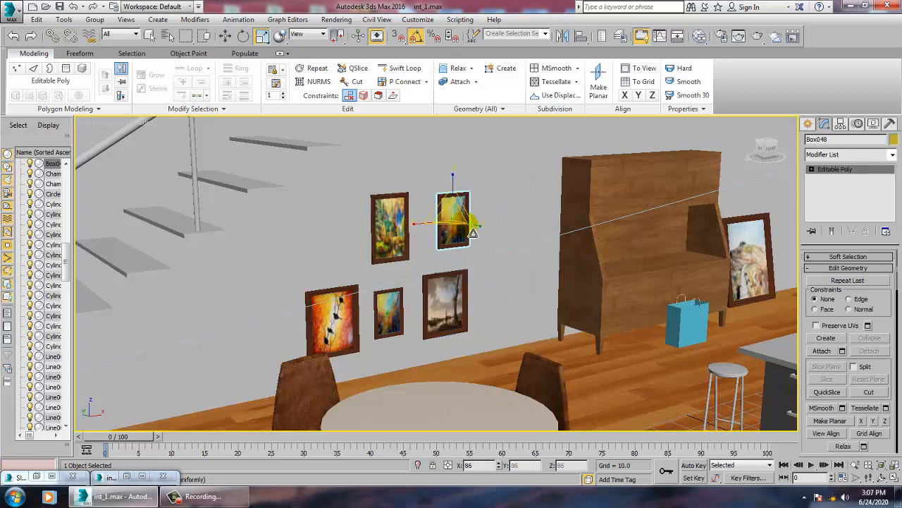
left_click(462, 260)
- Examine the textured picture group, the dining and kitchen areas, and the untextured frames above the stairs
scroll(471, 257, "down", 2)
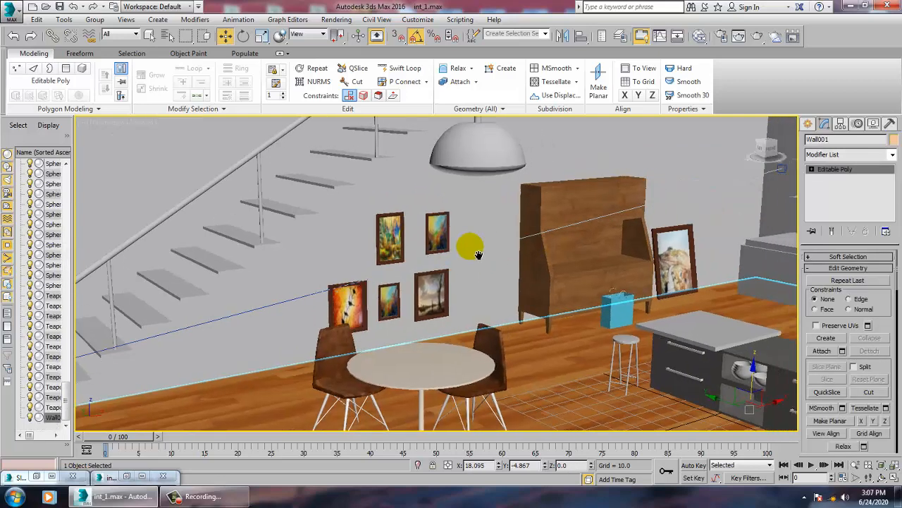
middle_click_drag(478, 253, 483, 216)
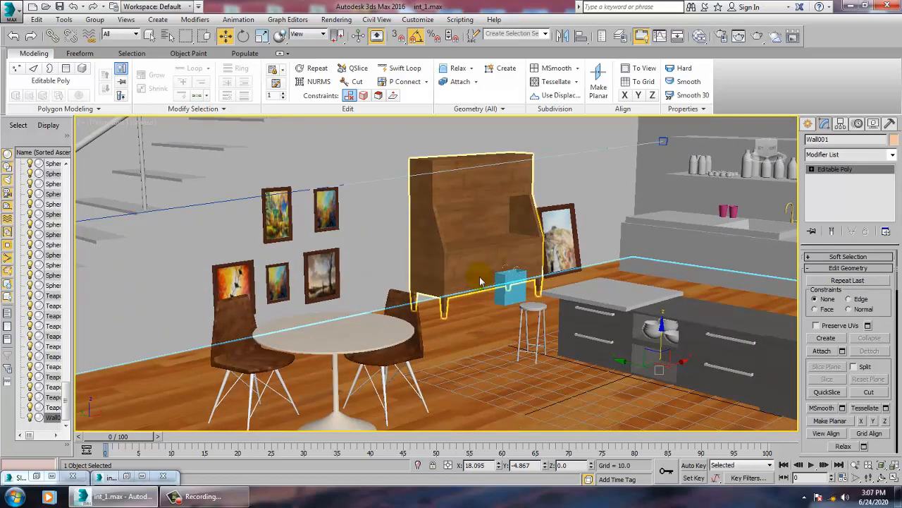
scroll(481, 280, "down", 5)
middle_click_drag(487, 284, 492, 297)
left_click(389, 157)
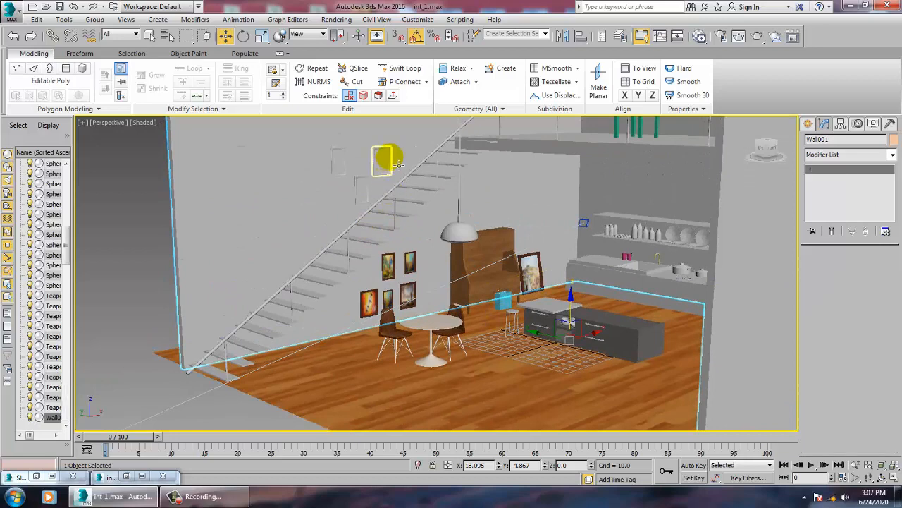
left_click(379, 232)
scroll(409, 221, "up", 4)
middle_click_drag(409, 226, 437, 126)
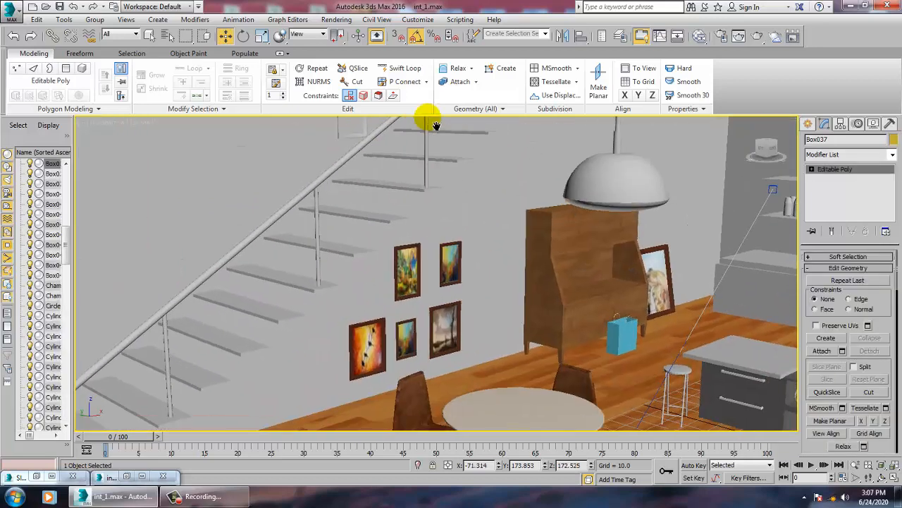
middle_click_drag(460, 241, 422, 237)
middle_click_drag(489, 267, 484, 198, "alt")
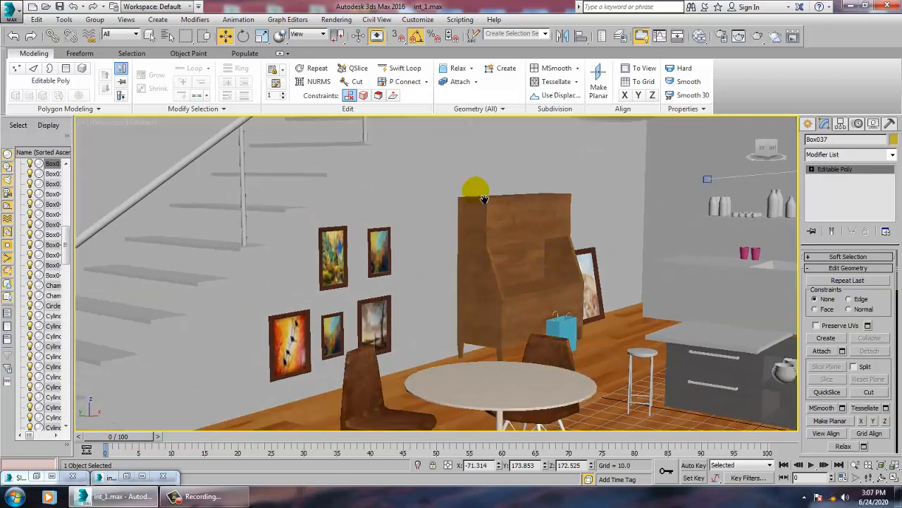
scroll(484, 198, "down", 5)
middle_click_drag(541, 258, 569, 307)
scroll(569, 308, "up", 8)
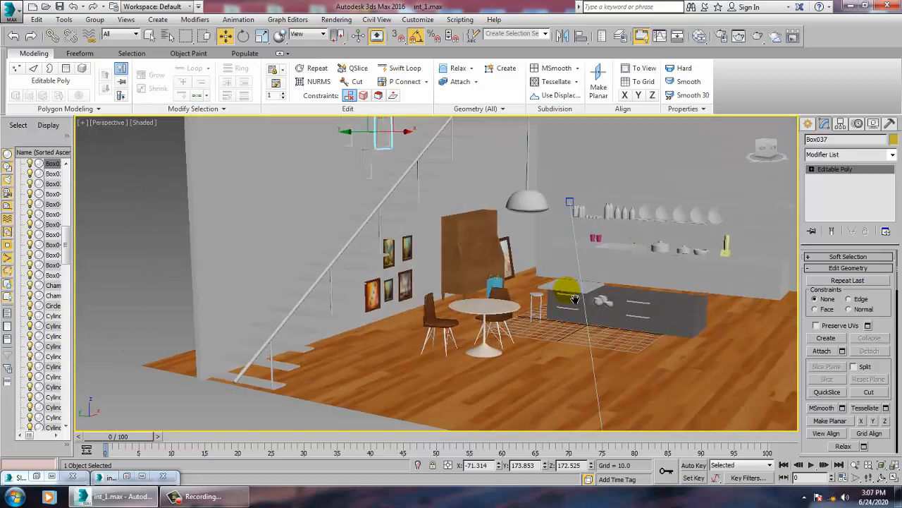
- Show edged faces in the viewport while examining the untextured frames above the stairs
scroll(493, 308, "up", 3)
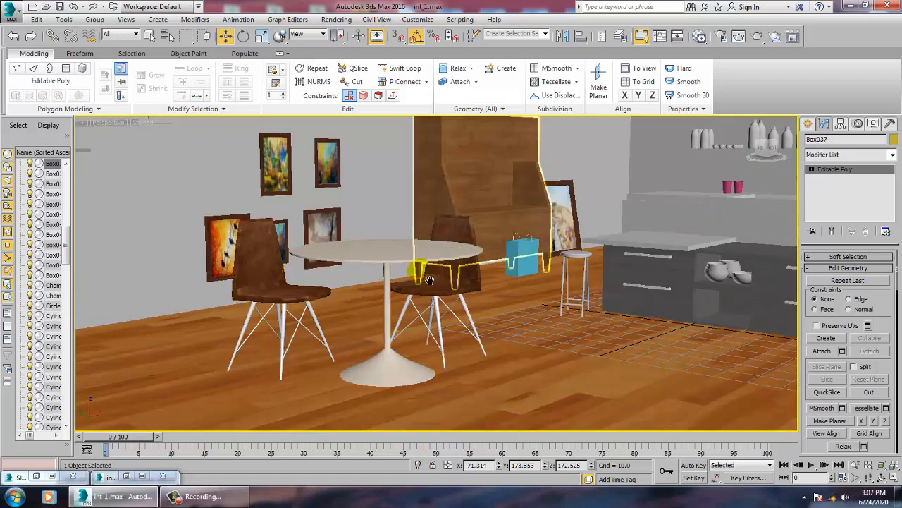
middle_click_drag(367, 237, 506, 369)
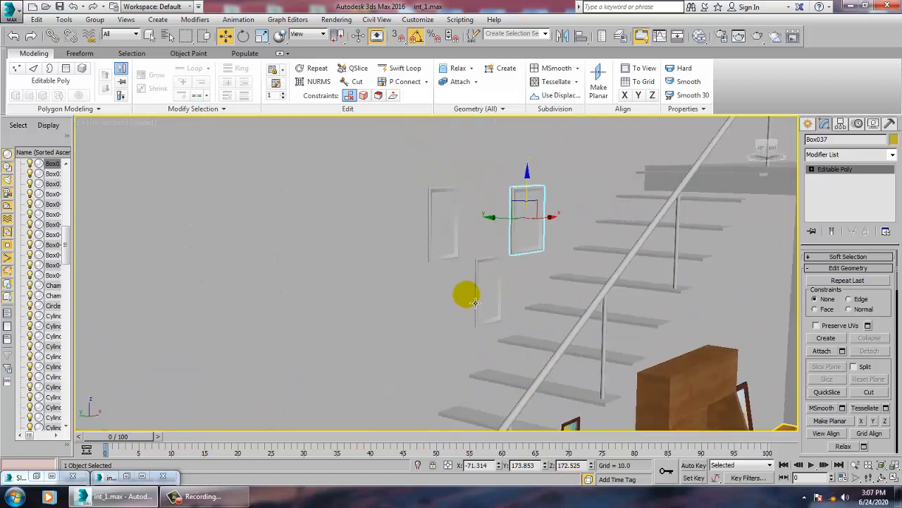
key("F4")
middle_click_drag(558, 333, 535, 284)
scroll(508, 287, "down", 5)
scroll(500, 259, "up", 5)
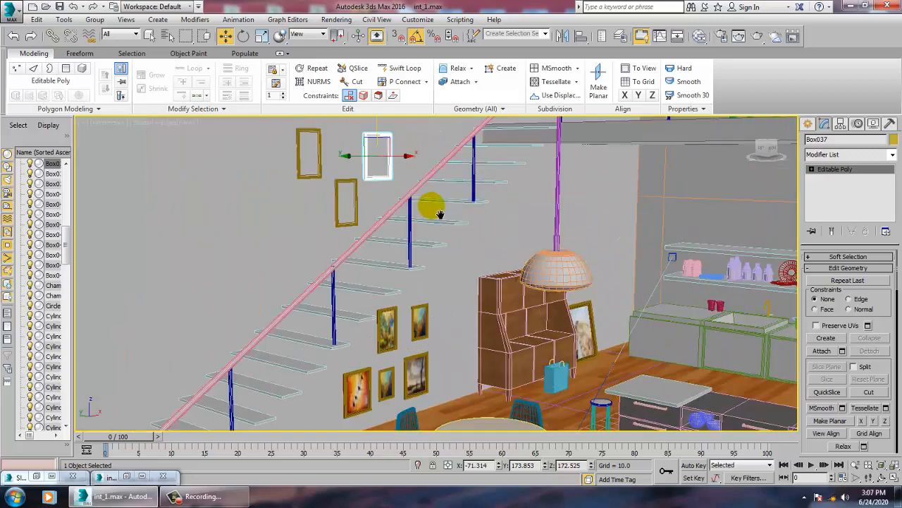
middle_click_drag(439, 213, 526, 316)
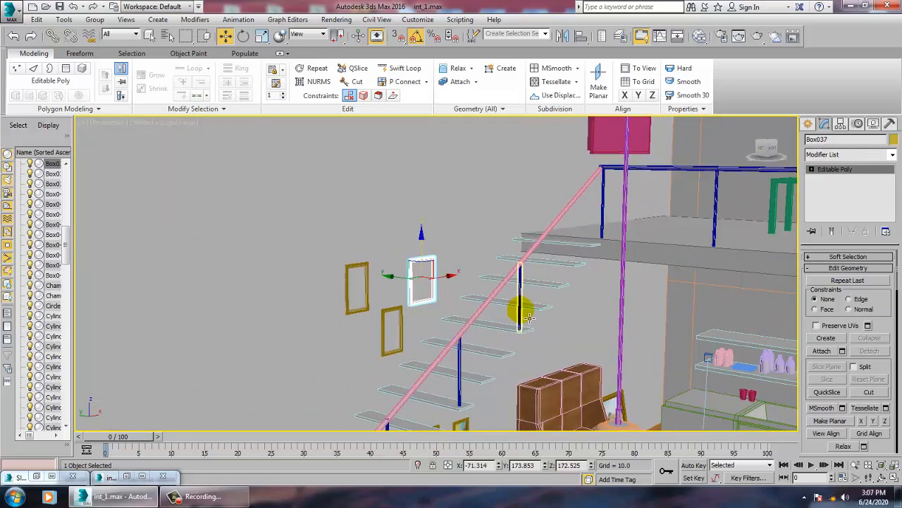
- Assign the satin metal V-Ray material to the pendant lamp's long cord and show it shaded in the viewport
left_click(627, 206)
scroll(615, 210, "down", 5)
middle_click_drag(609, 217, 583, 159)
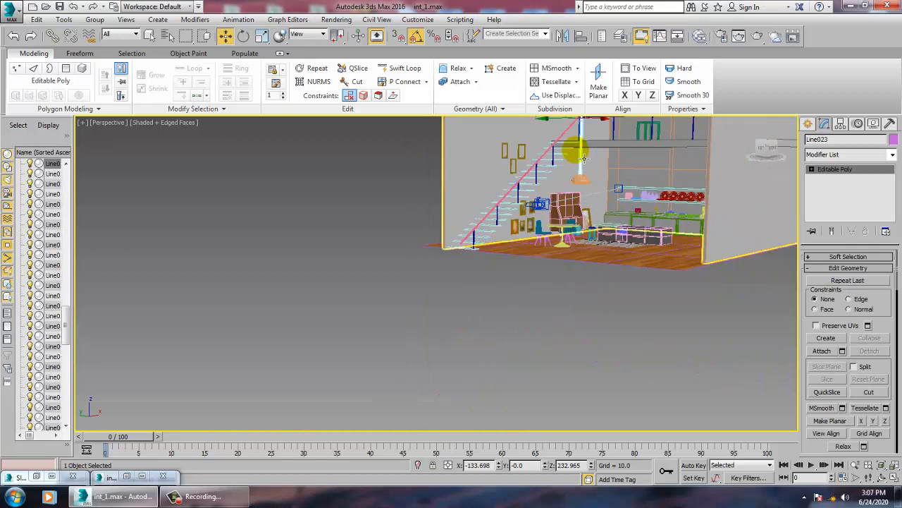
key("m")
middle_click_drag(313, 259, 290, 426)
middle_click_drag(326, 190, 371, 369)
middle_click_drag(324, 274, 337, 299)
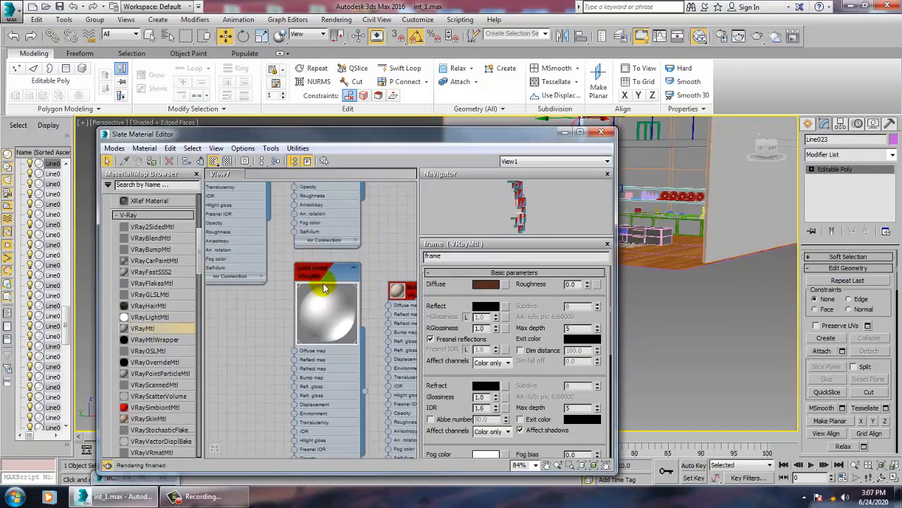
double_click(310, 271)
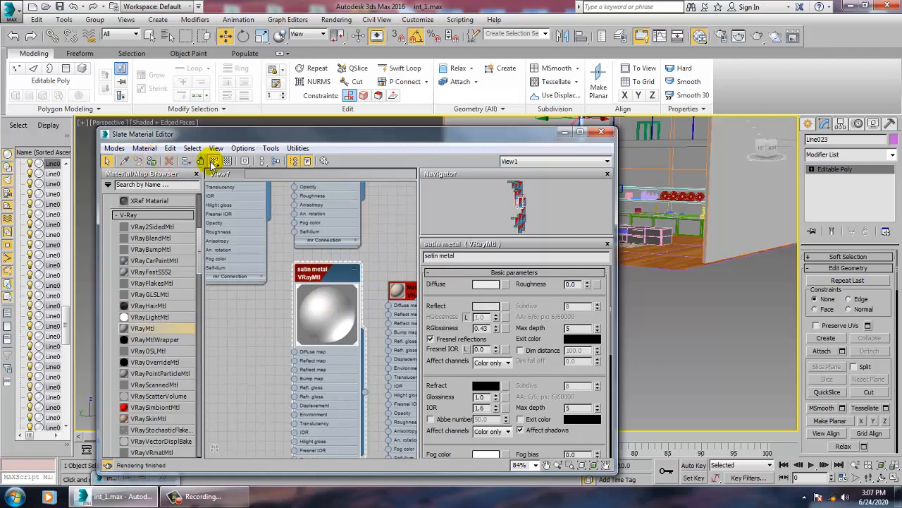
left_click(214, 161)
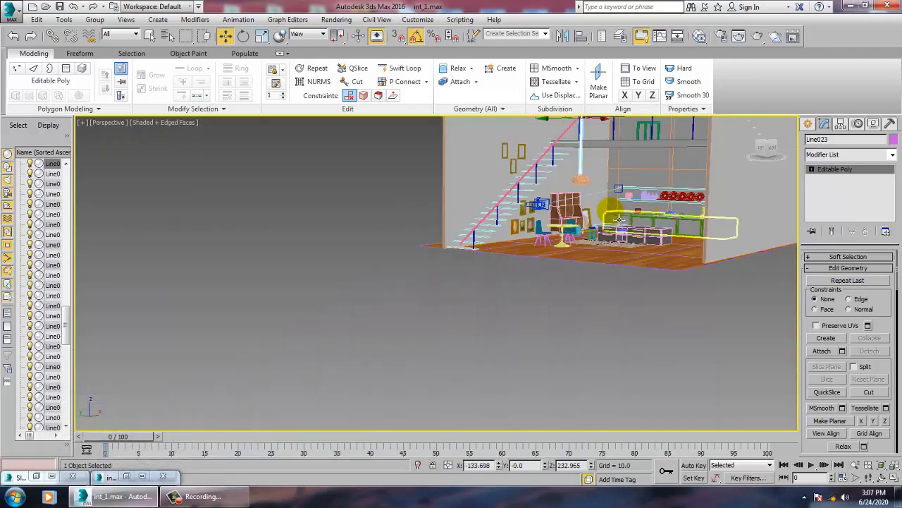
- Select every object in the scene, convert them all to Editable Poly, and clear the selection
key("ctrl+a")
right_click(717, 178)
mouse_move(715, 283)
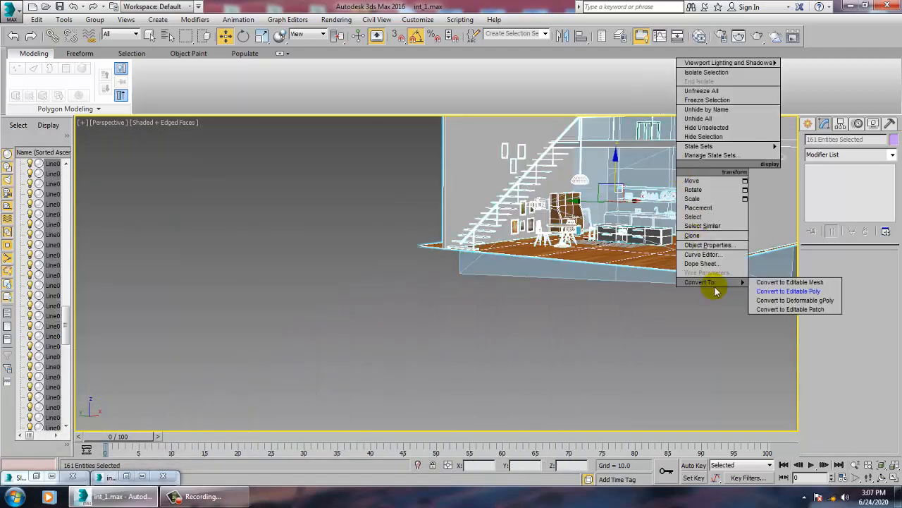
left_click(788, 291)
left_click(631, 310)
middle_click_drag(621, 160, 631, 289)
key("F4")
scroll(638, 295, "up", 5)
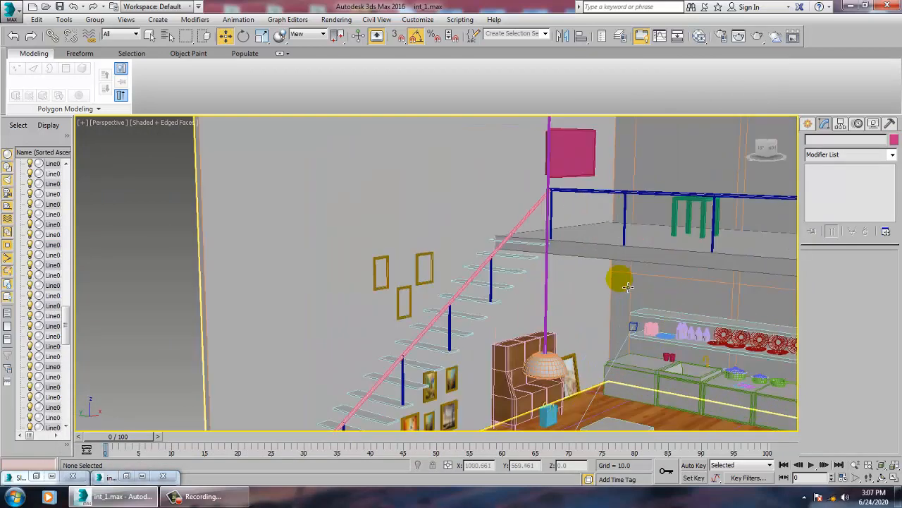
key("F4")
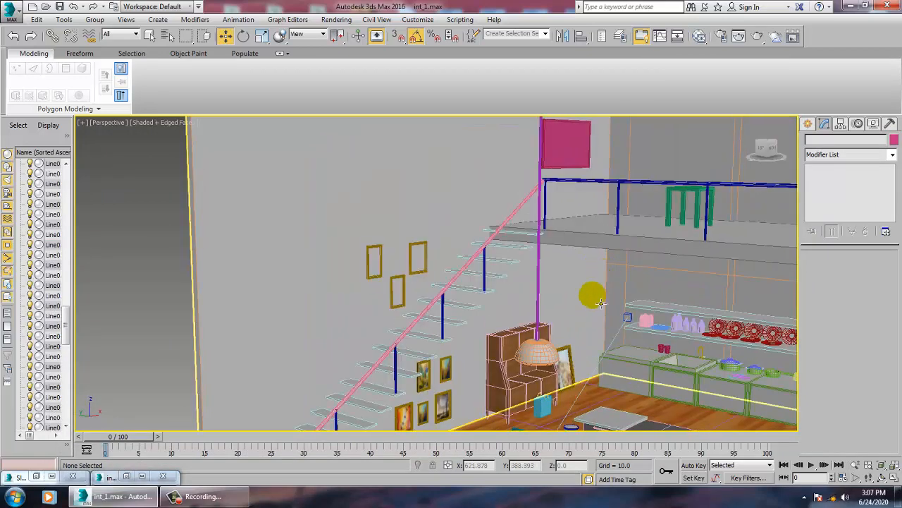
- Select the inner picture polygon of the empty frame above the stairs that is nearest to the handrail's upper end
middle_click_drag(592, 296, 592, 243)
middle_click_drag(493, 270, 480, 267, "alt")
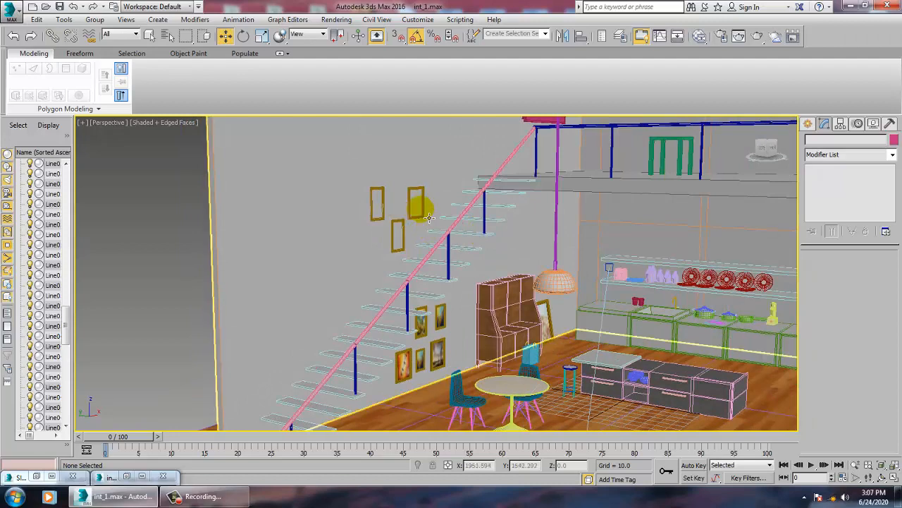
left_click(416, 208)
key("z")
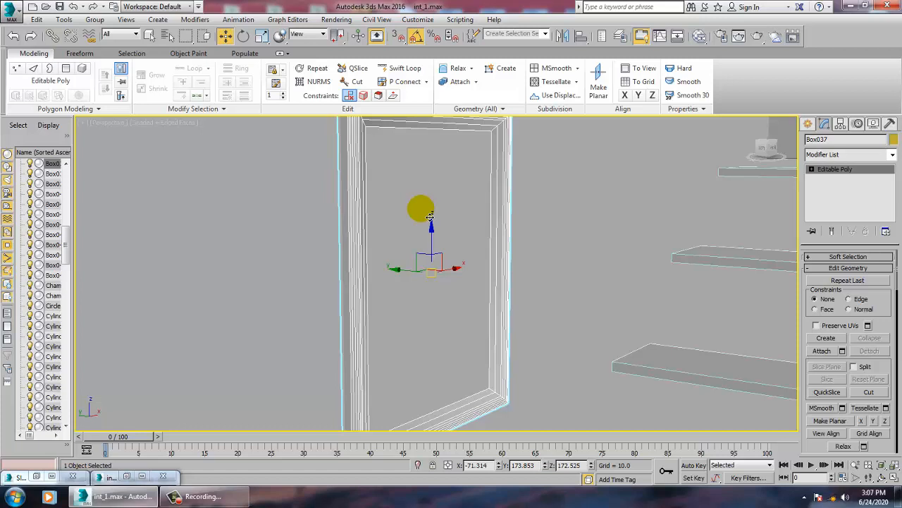
left_click(812, 170)
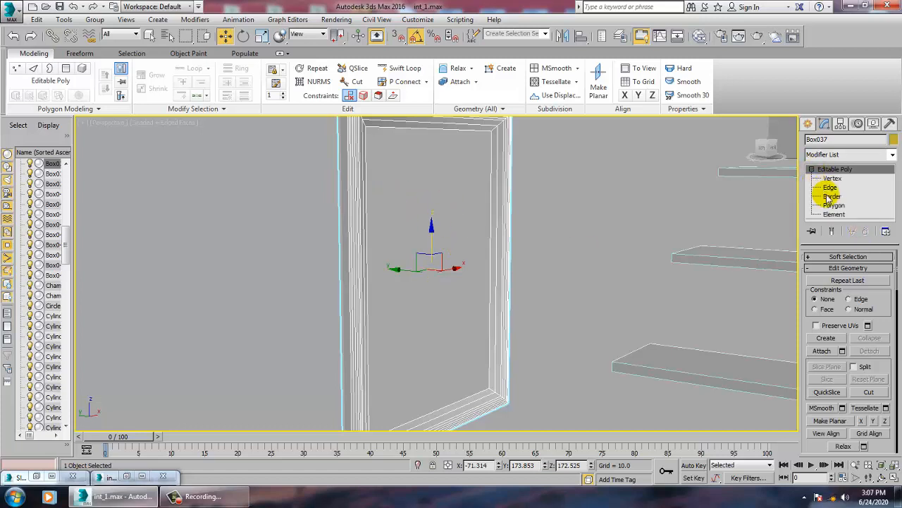
left_click(834, 205)
left_click(438, 184)
- Assign the river landscape painting material, Material #76, to the selected picture polygon
key("m")
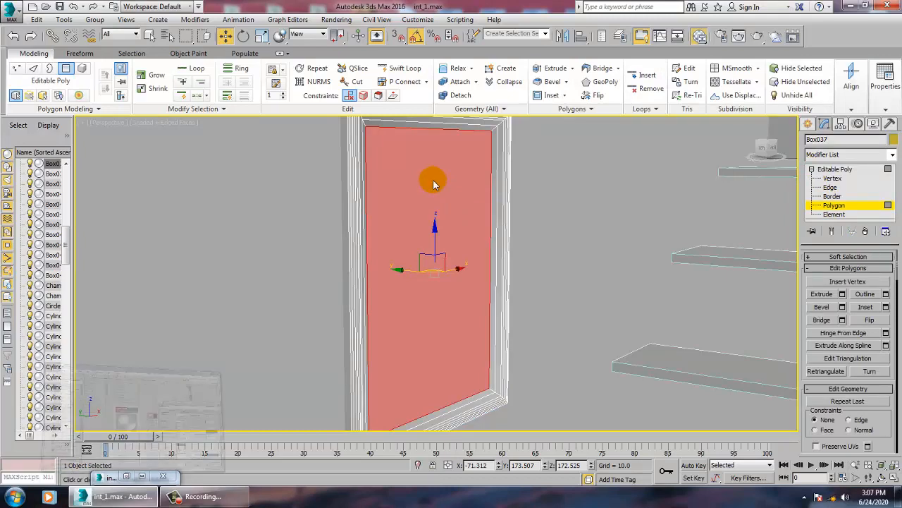
middle_click_drag(395, 254, 393, 429)
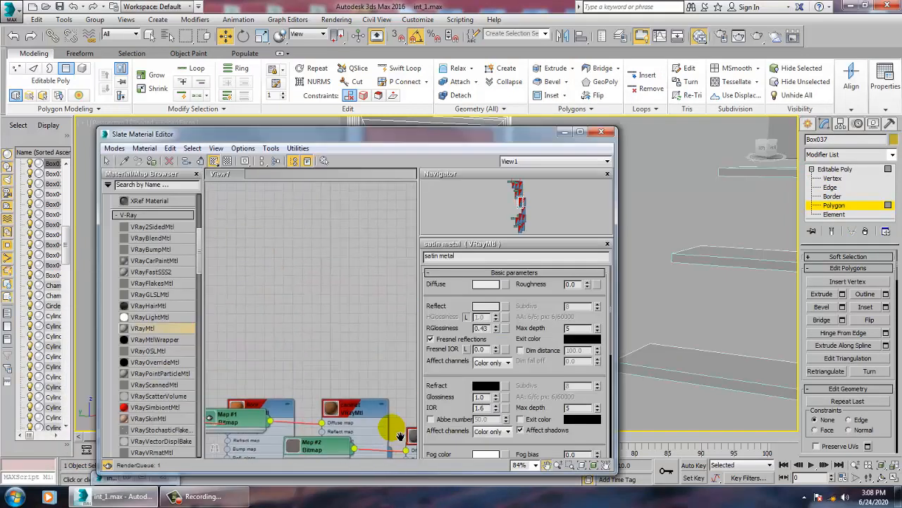
middle_click_drag(350, 328, 391, 497)
middle_click_drag(331, 389, 347, 203)
middle_click_drag(314, 441, 364, 429)
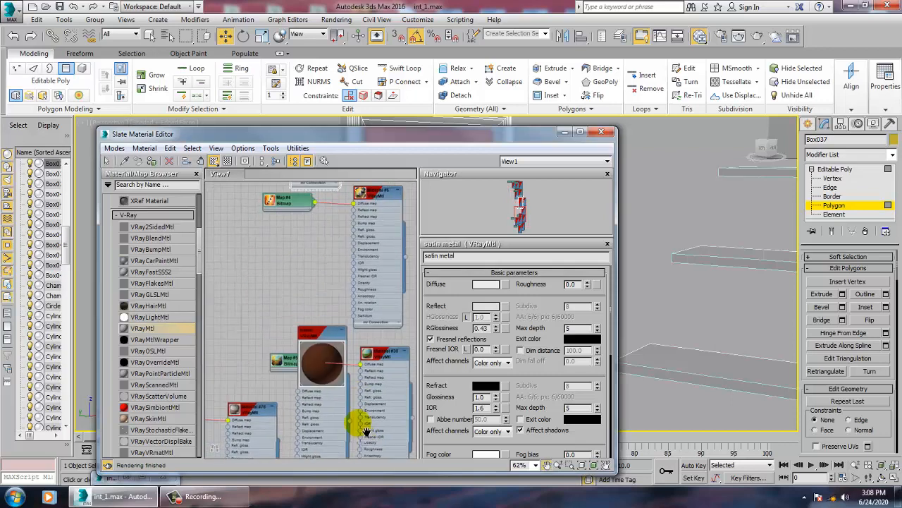
scroll(325, 369, "up", 1)
left_click_drag(321, 340, 290, 447)
middle_click_drag(339, 331, 334, 205)
middle_click_drag(276, 376, 351, 404)
double_click(324, 336)
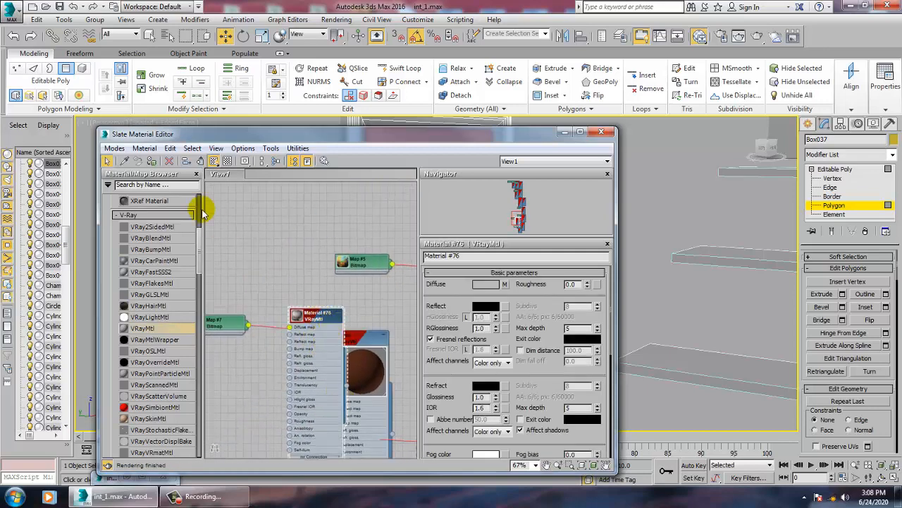
left_click(562, 132)
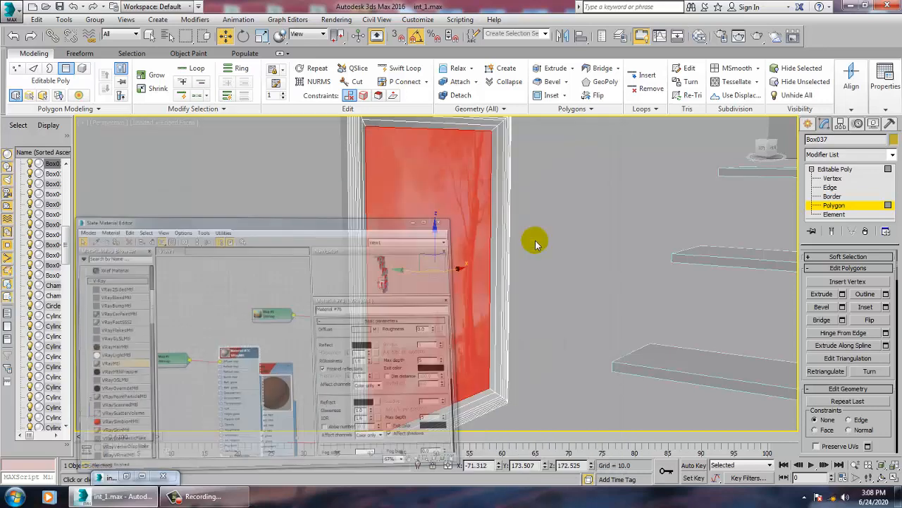
- Select the border polygons around the river landscape, assign the brown frame material to them, and leave polygon editing
double_click(511, 287)
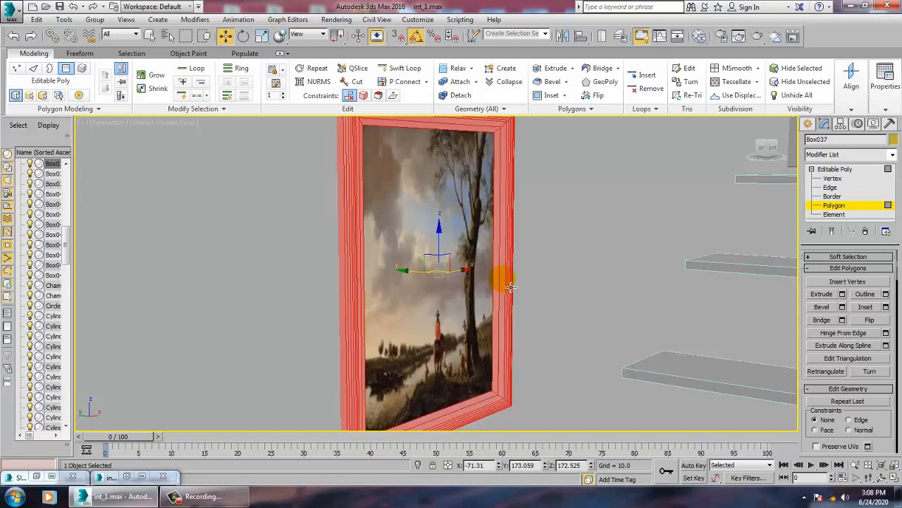
key("m")
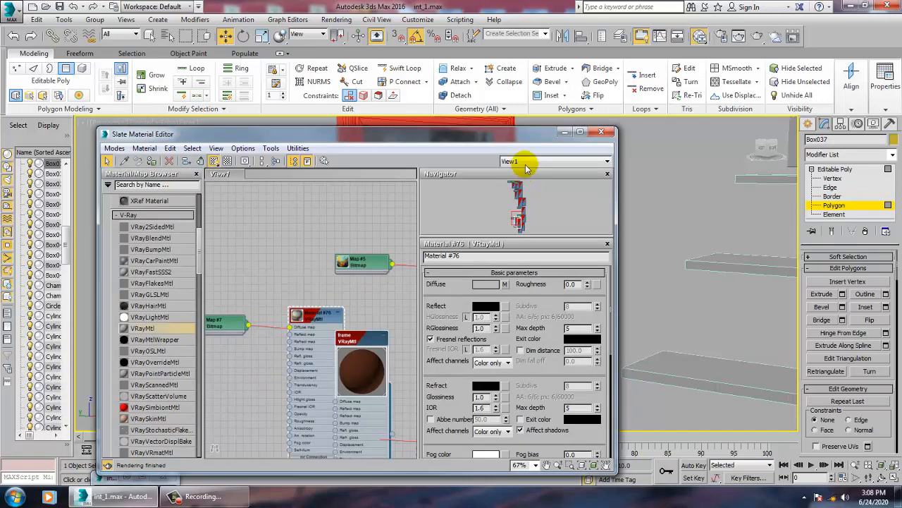
left_click(564, 132)
key("4")
- Select the inner picture polygon of the upper empty frame farthest from the stairs
mouse_move(580, 245)
middle_mouse_down()
mouse_move(467, 194)
mouse_move(439, 117)
middle_mouse_up()
scroll(486, 208, "down", 5)
scroll(494, 296, "down", 3)
mouse_move(495, 297)
middle_mouse_down()
mouse_move(470, 213)
mouse_move(490, 384)
middle_mouse_up()
middle_click_drag(425, 219, 424, 275)
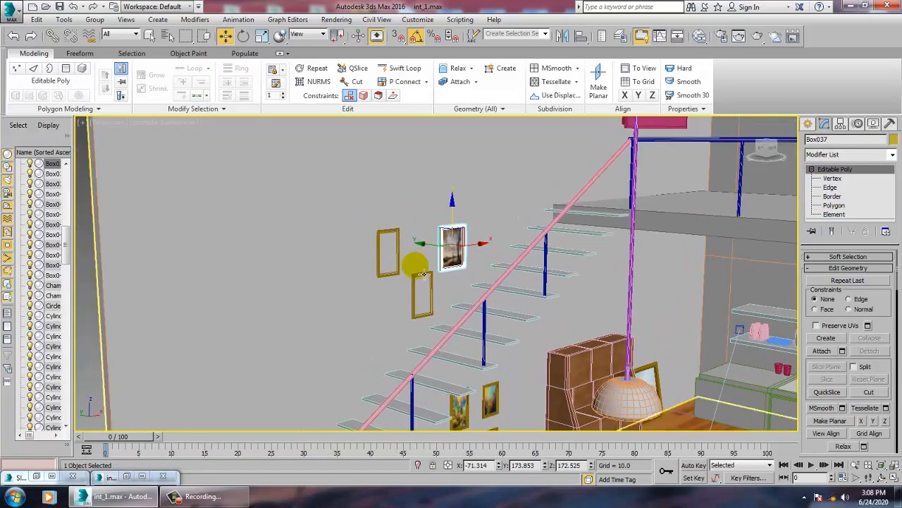
left_click(387, 255)
scroll(409, 256, "up", 5)
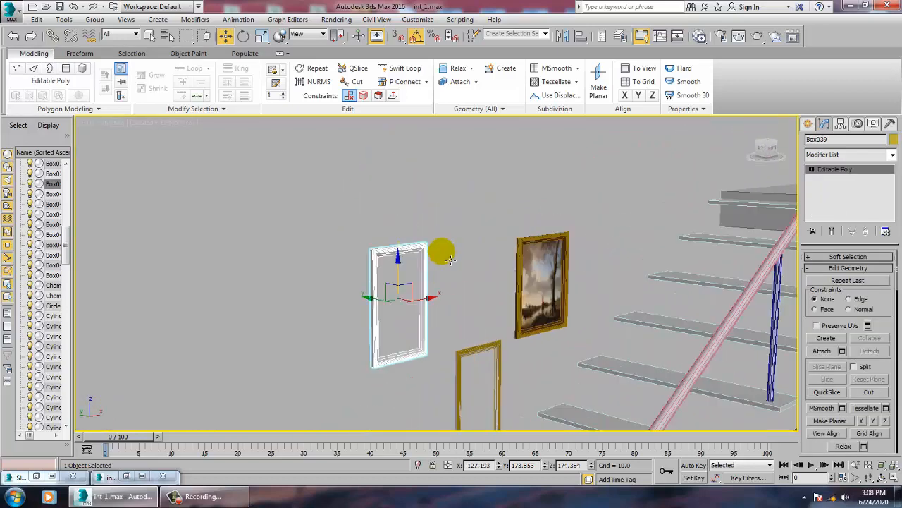
key("4")
scroll(429, 296, "up", 6)
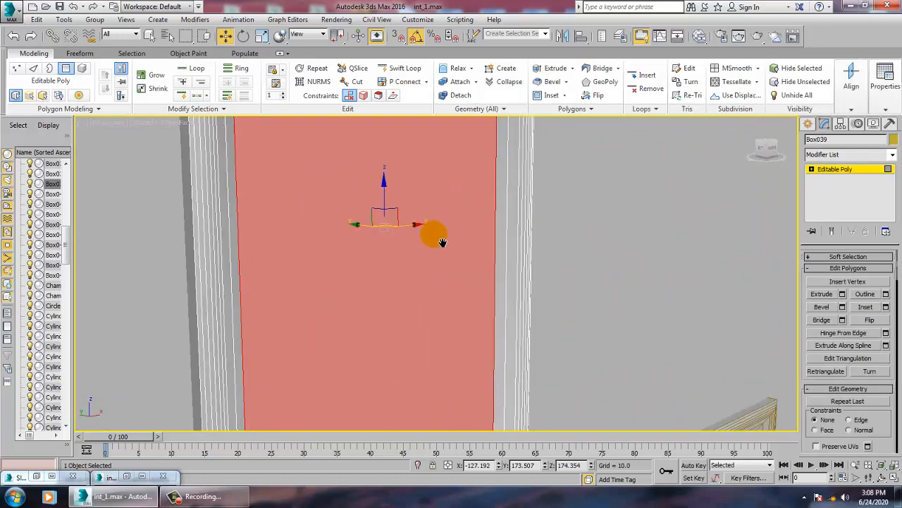
- Assign the colourful abstract painting material, Material #30, to the selected picture polygon
key("m")
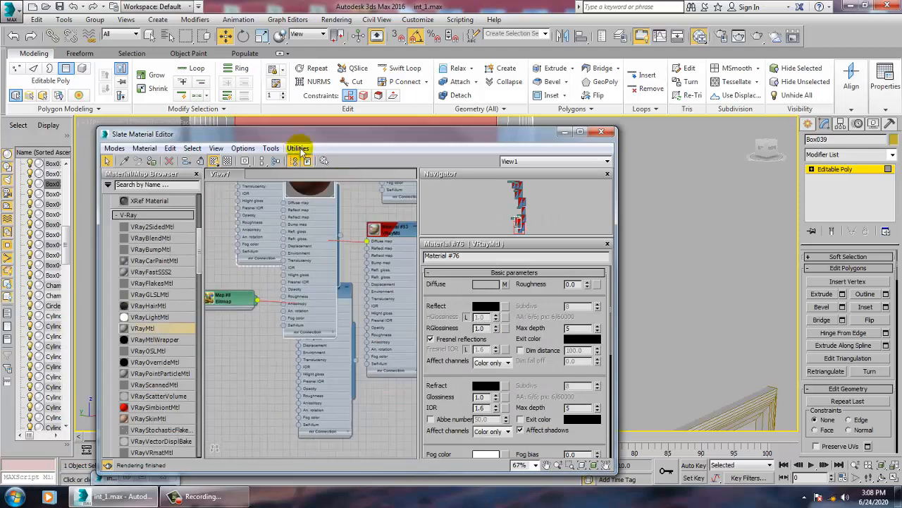
middle_click_drag(352, 255, 308, 297)
scroll(309, 296, "down", 2)
middle_click_drag(368, 267, 403, 410)
double_click(367, 283)
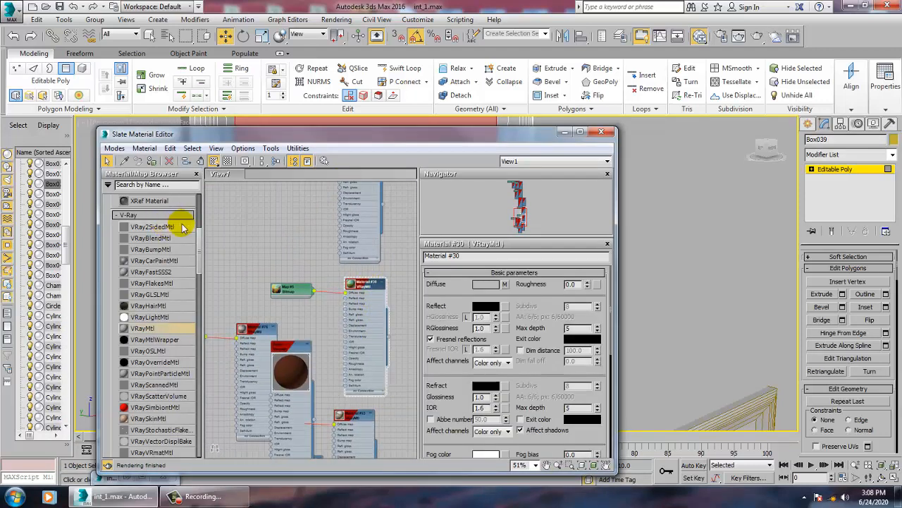
left_click(153, 161)
left_click(569, 133)
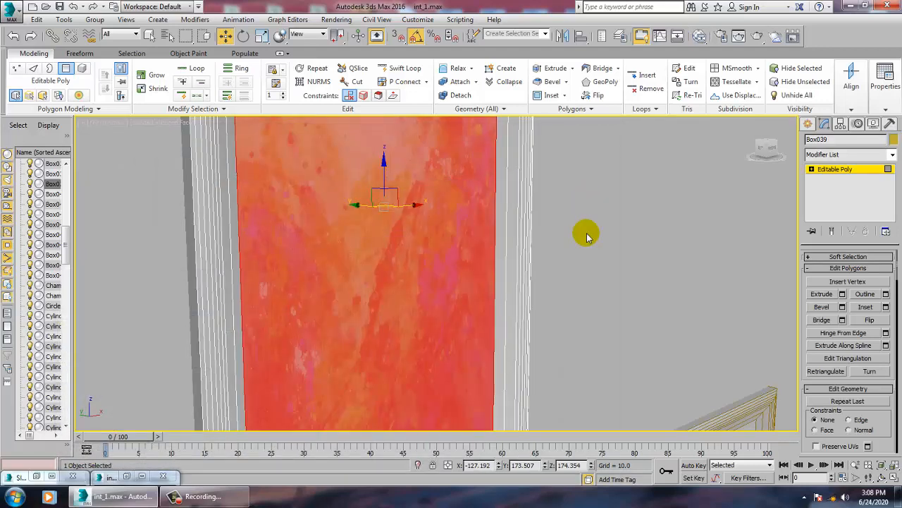
- Invert the polygon selection to the abstract painting's border, assign the brown frame material, and leave polygon editing
key("ctrl+i")
key("m")
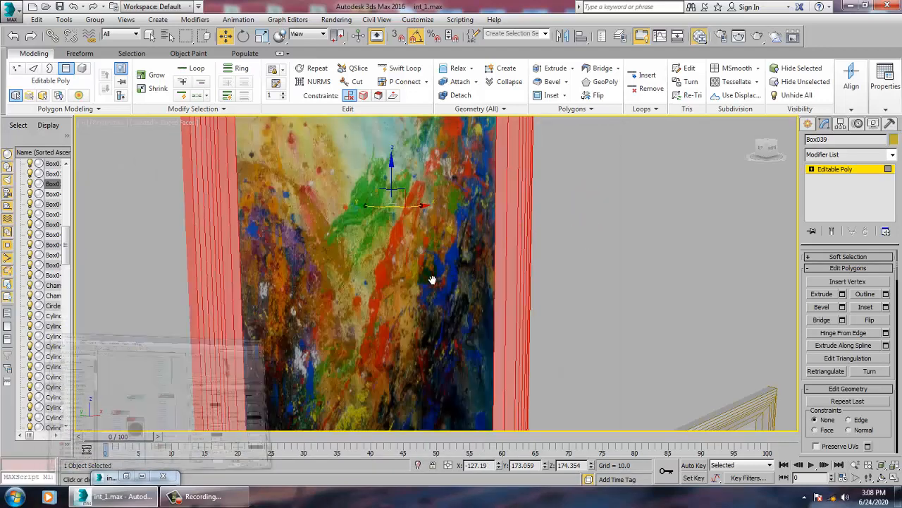
left_click(290, 373)
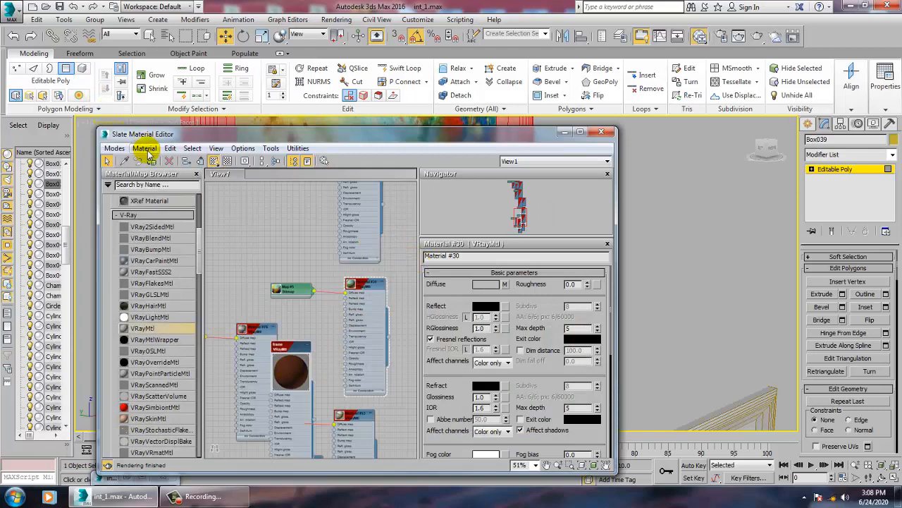
left_click(566, 132)
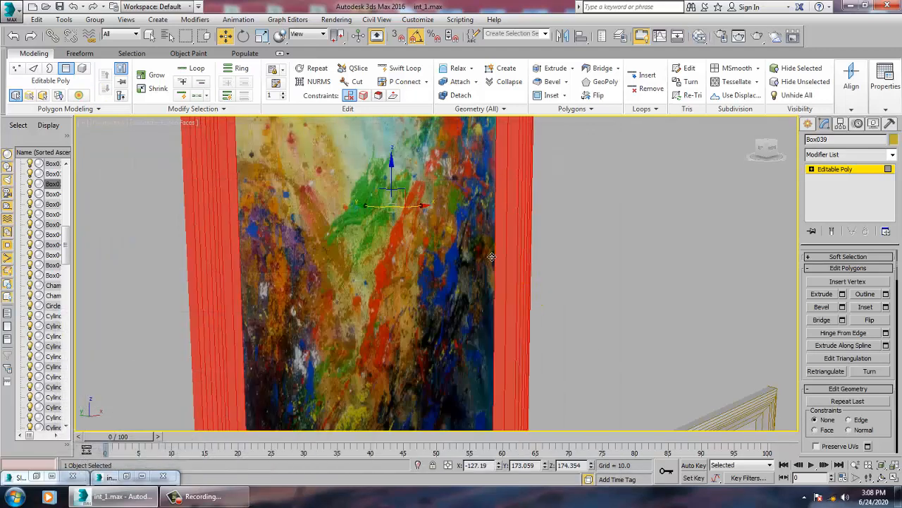
scroll(485, 244, "down", 5)
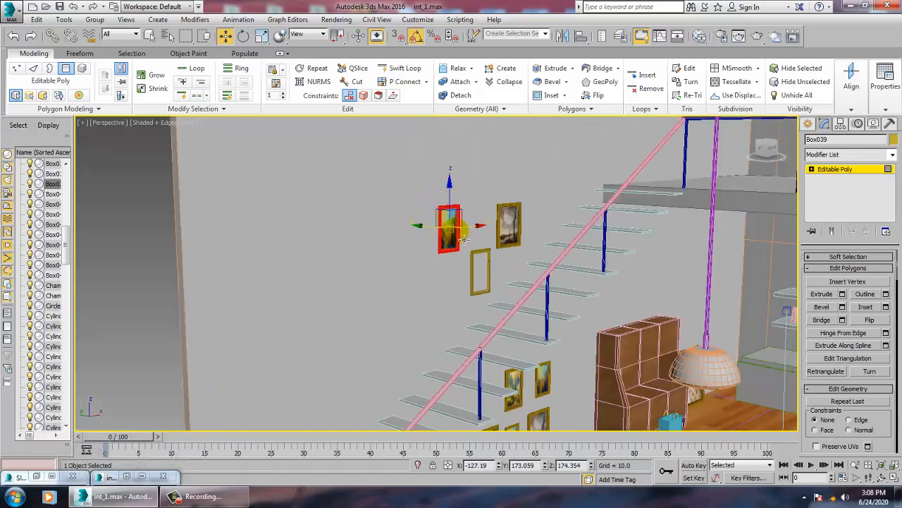
left_click(826, 173)
- Select the remaining empty frame beside the stairs and pick its inner picture polygon
middle_click_drag(567, 290, 451, 224, "alt")
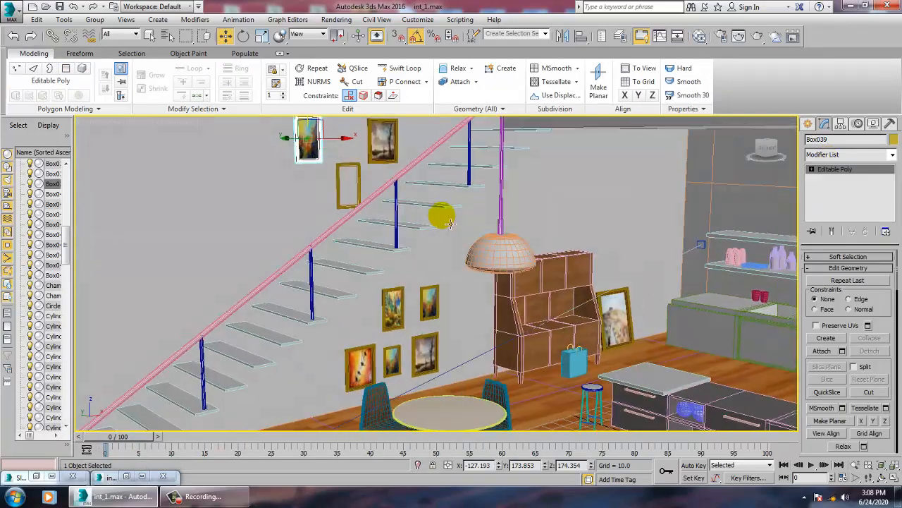
left_click(355, 189)
scroll(352, 189, "up", 4)
middle_click_drag(351, 185, 383, 216)
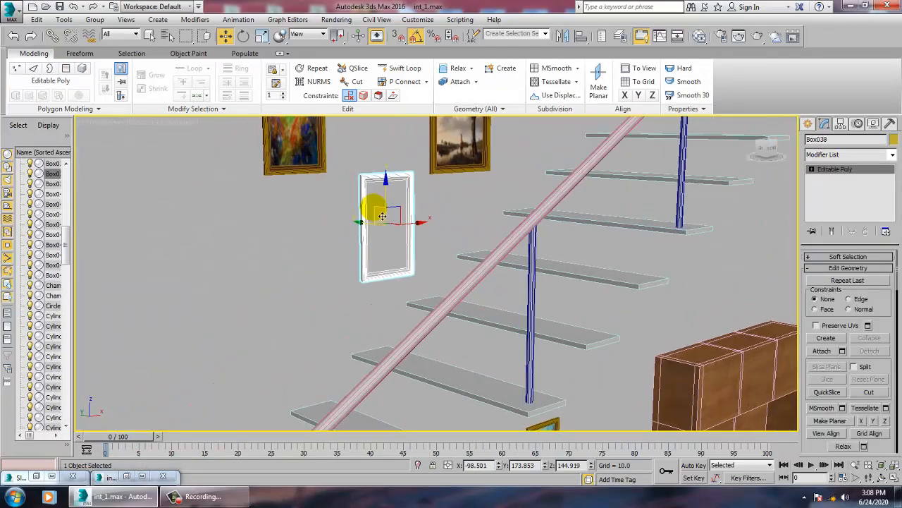
scroll(381, 215, "up", 2)
key("4")
left_click(388, 235)
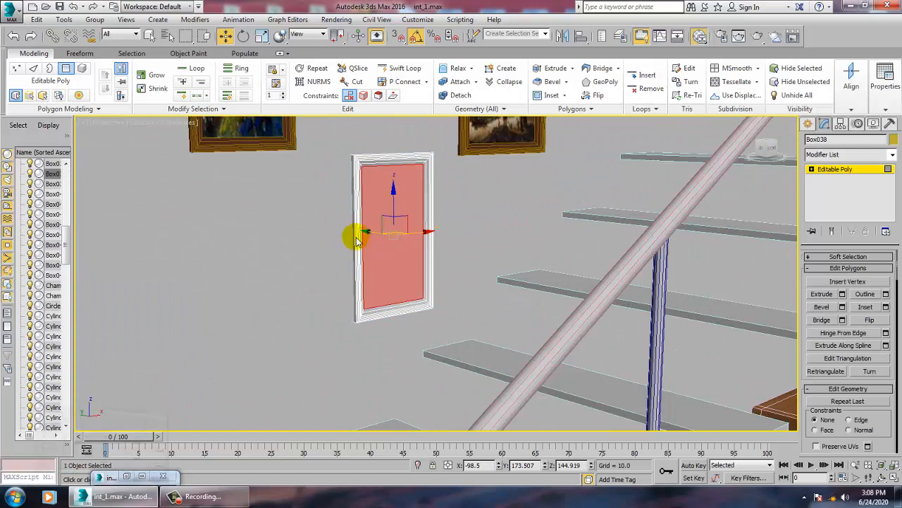
- Try Material #76 on the selected picture polygon
key("m")
scroll(300, 328, "up", 8)
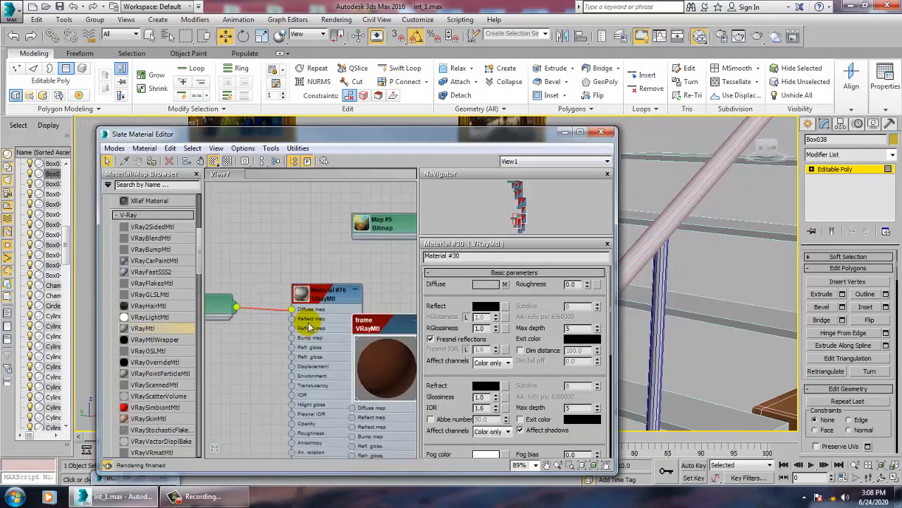
left_click(375, 391)
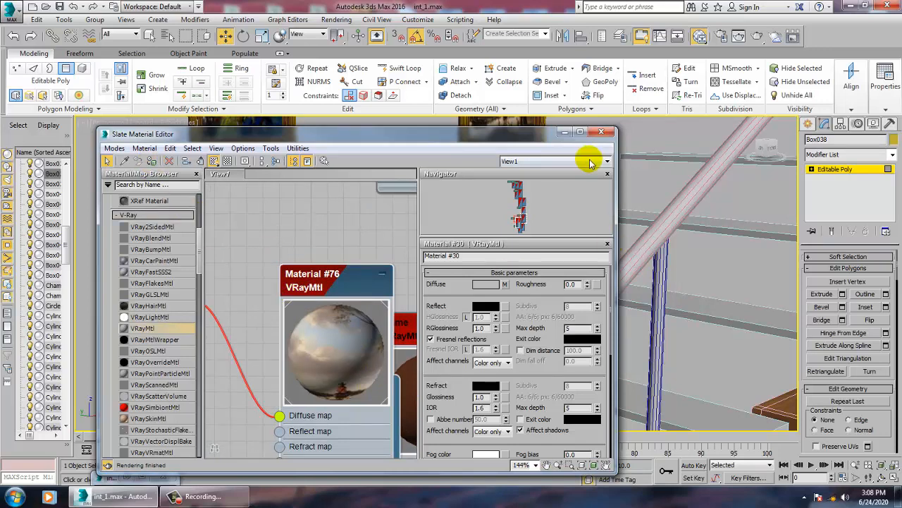
left_click(566, 132)
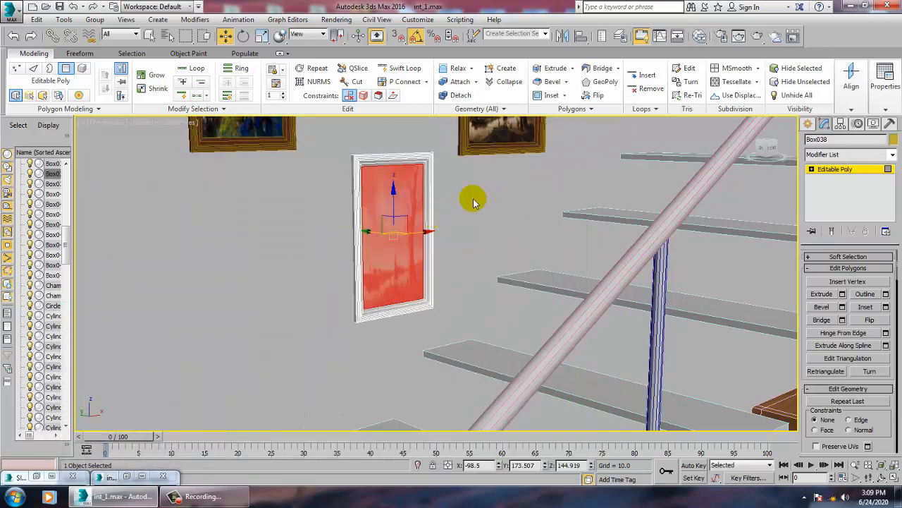
- Assign the rocky landscape material, Material #53, to the selected picture polygon and move the material editor aside to reveal the picture
middle_click_drag(499, 268, 498, 226)
key("m")
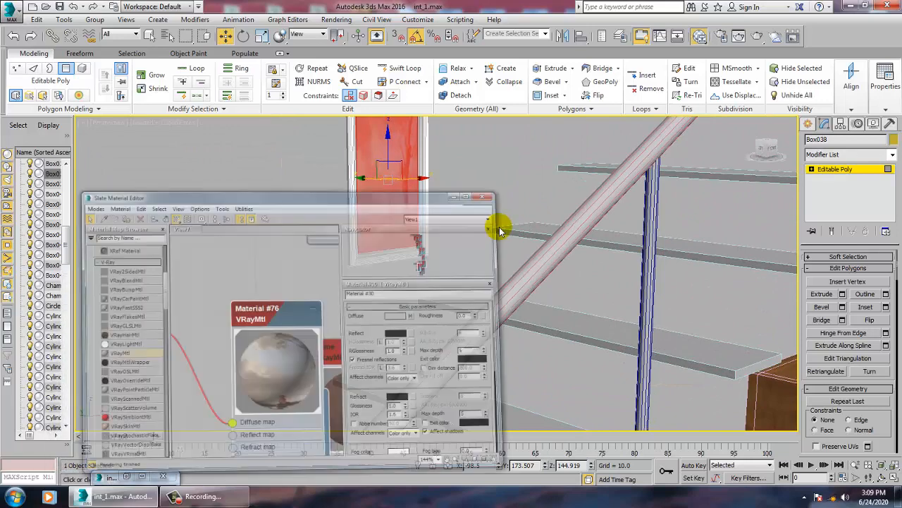
scroll(323, 359, "up", 3)
scroll(329, 369, "down", 8)
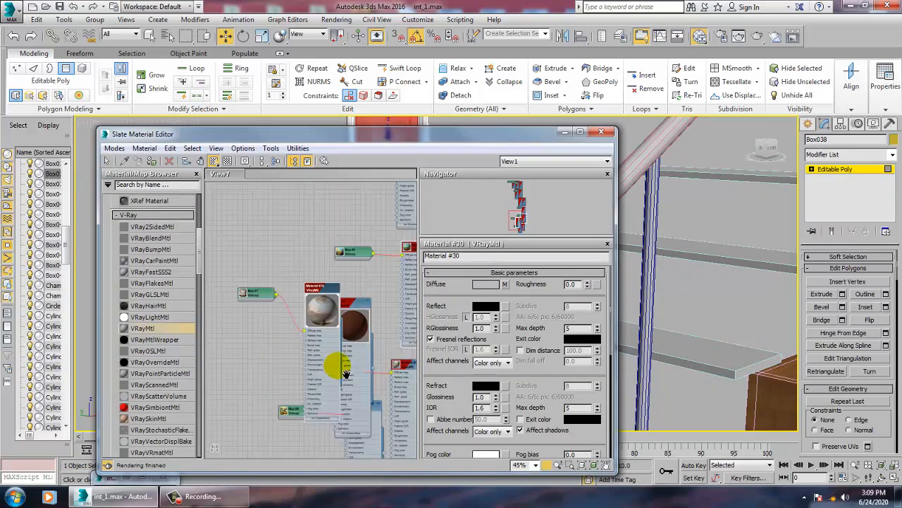
scroll(346, 370, "up", 3)
scroll(328, 338, "up", 2)
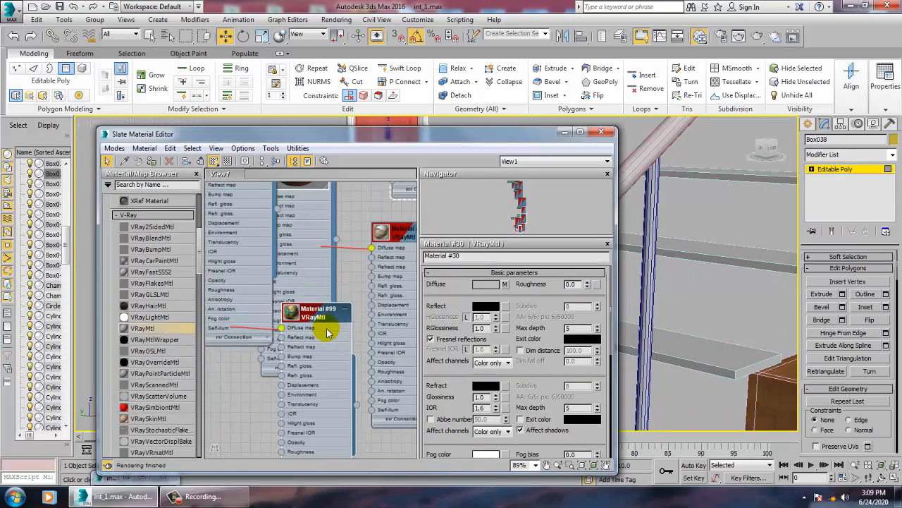
middle_click_drag(376, 303, 230, 407)
double_click(236, 337)
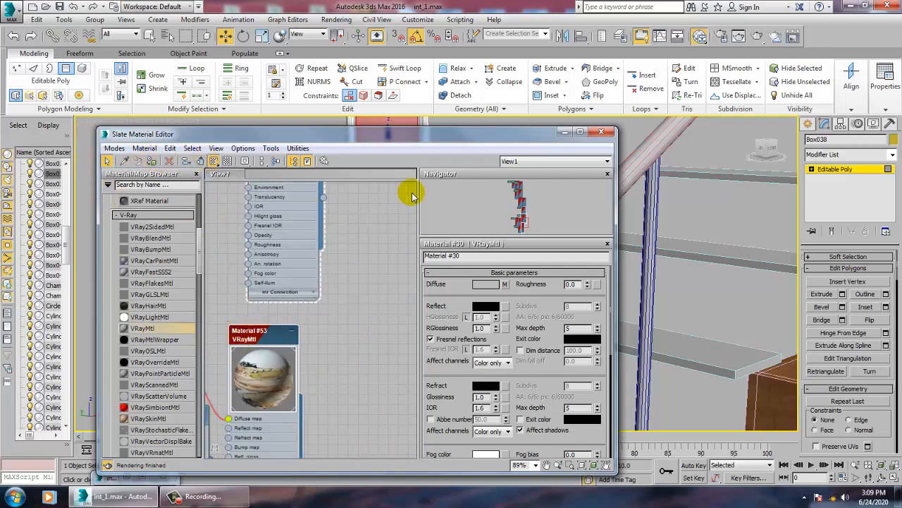
left_click_drag(511, 137, 564, 308)
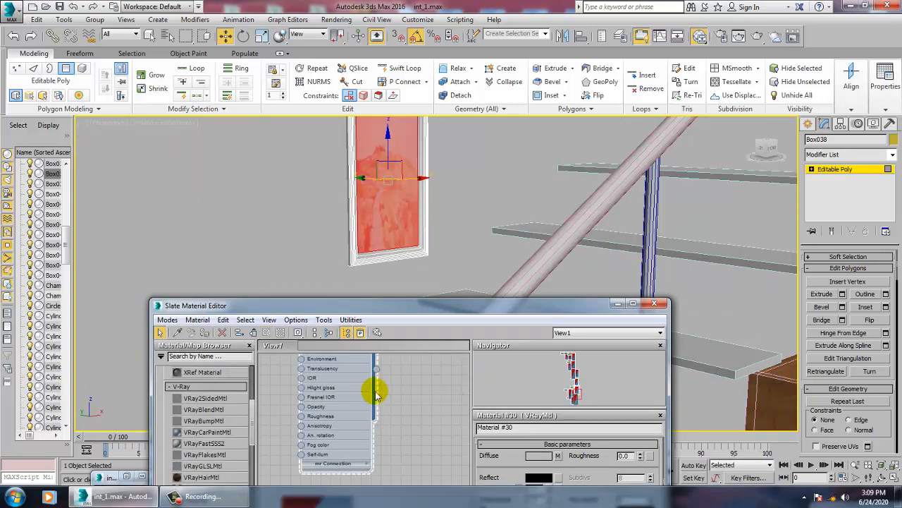
- Locate the brown frame material, move its node clear of Material #76, and enlarge its preview
scroll(381, 423, "down", 2)
left_click_drag(368, 305, 336, 114)
scroll(351, 280, "down", 1)
middle_click_drag(307, 212, 346, 312)
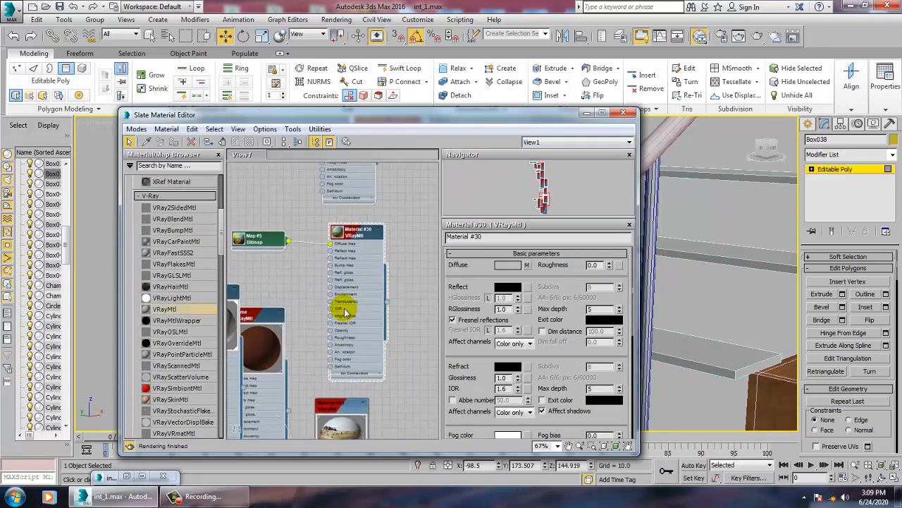
left_click(174, 144)
middle_click_drag(258, 311, 327, 264)
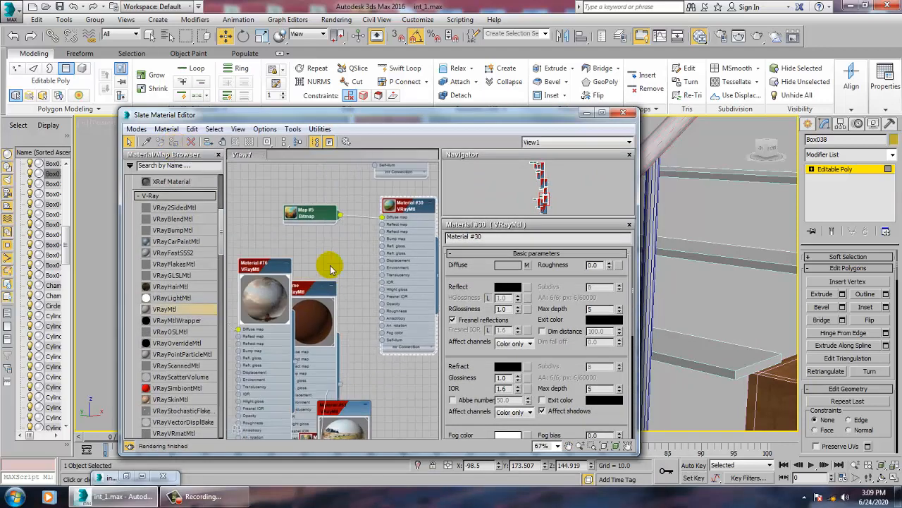
double_click(324, 311)
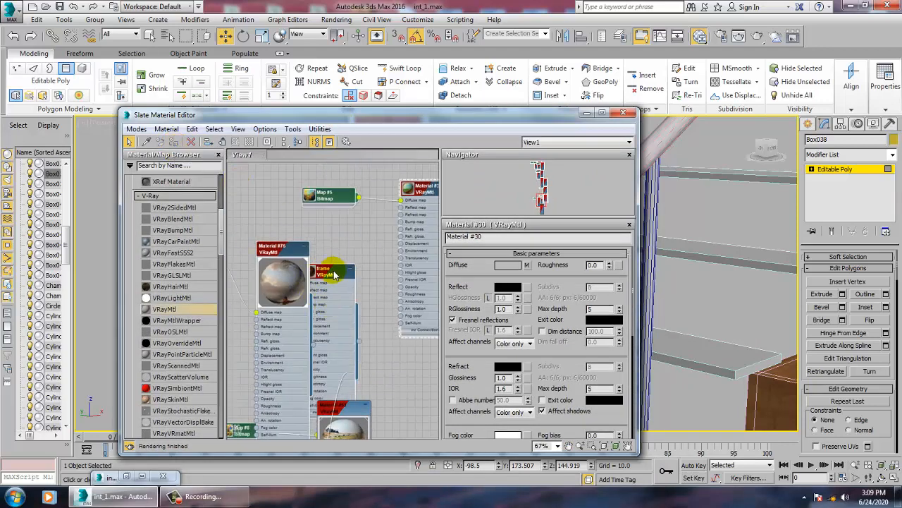
double_click(334, 271)
mouse_move(334, 271)
middle_mouse_down()
mouse_move(383, 281)
mouse_move(334, 257)
middle_mouse_up()
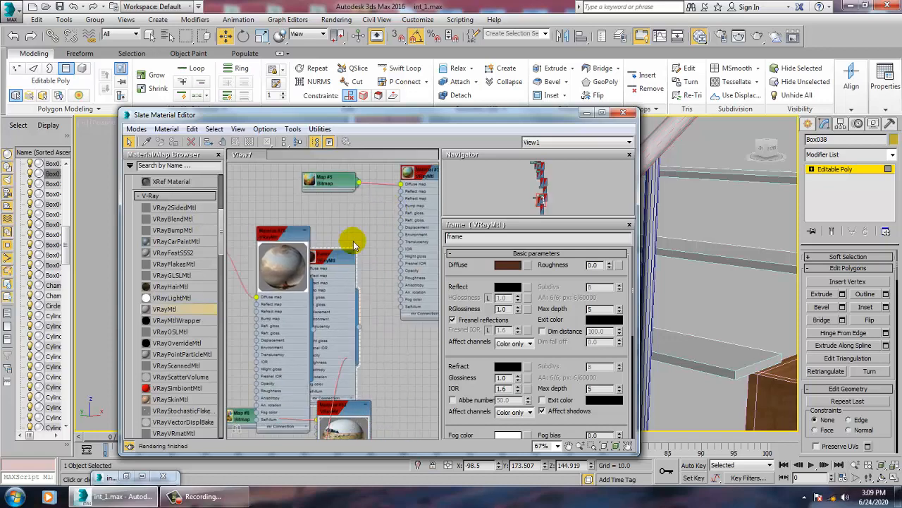
left_click_drag(344, 254, 372, 268)
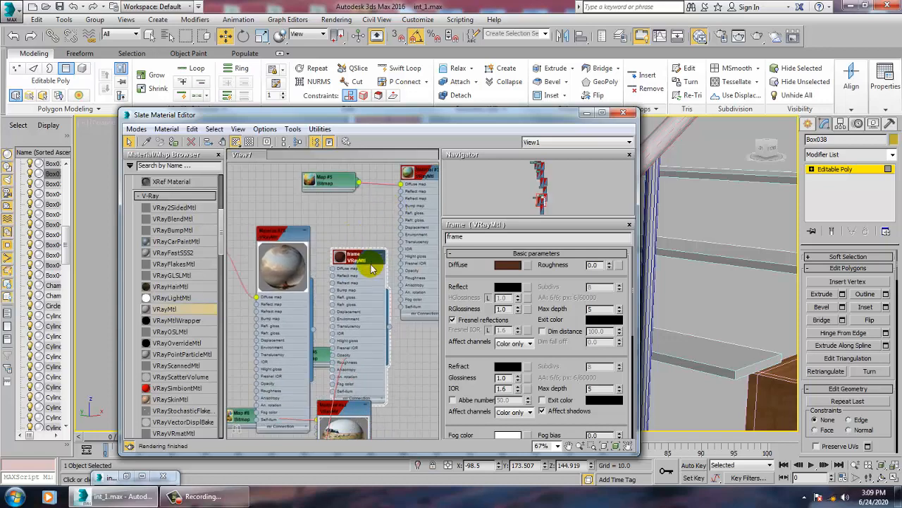
double_click(346, 258)
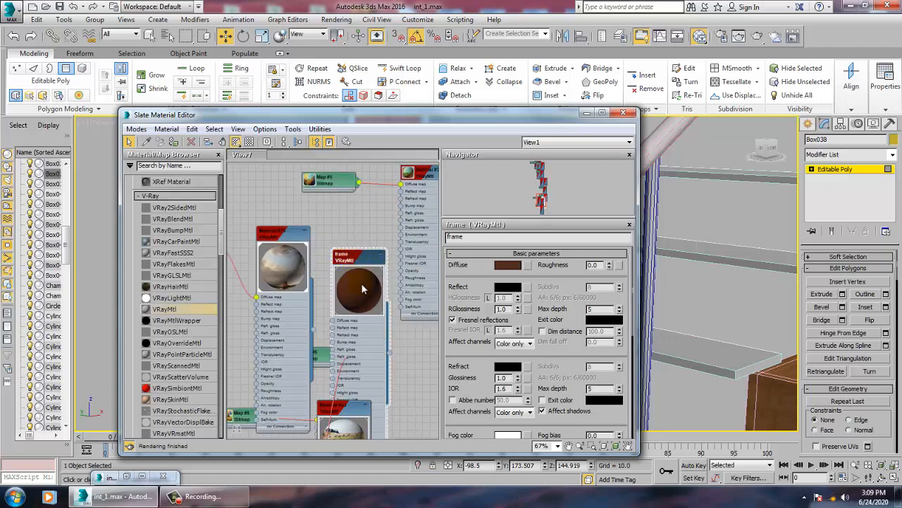
- Invert the polygon selection to the border around the rocky landscape and assign the brown frame material to it
left_click(586, 114)
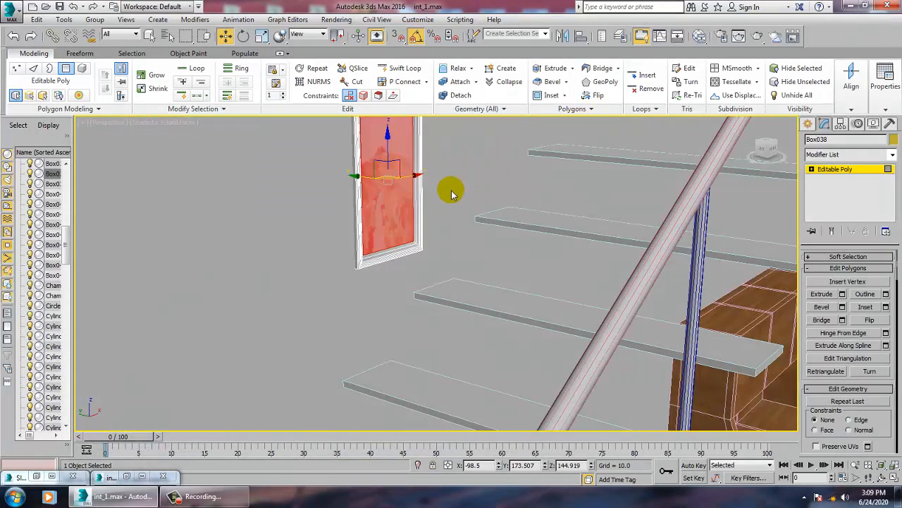
key("m")
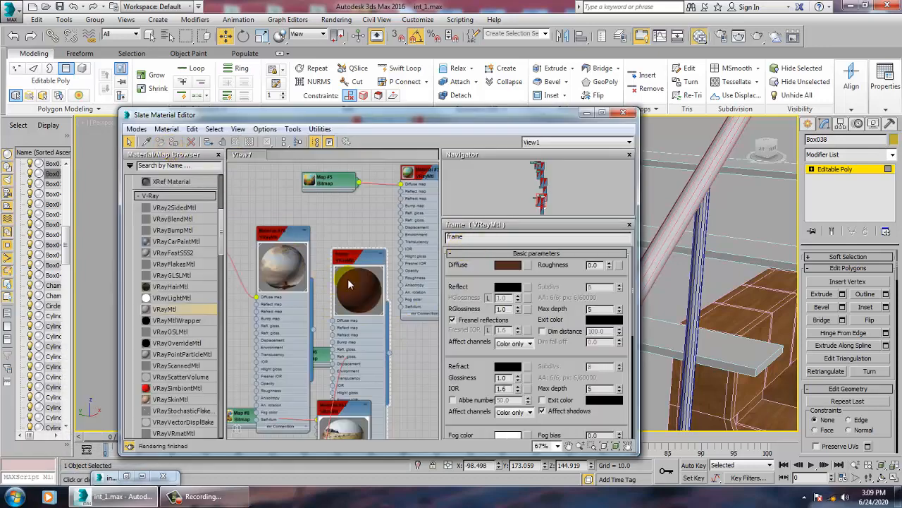
left_click(348, 284)
left_click(587, 113)
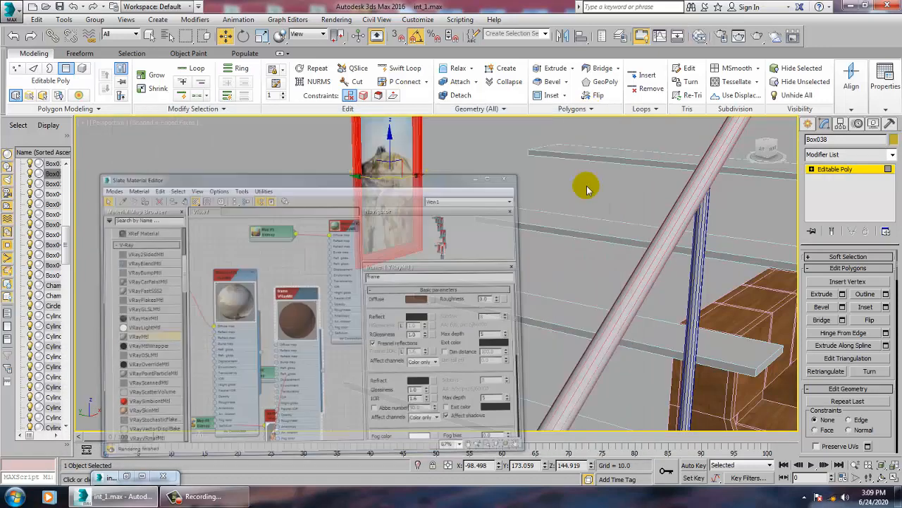
- Switch to the camera view and check the textured interior with edged faces turned off and back on
key("c")
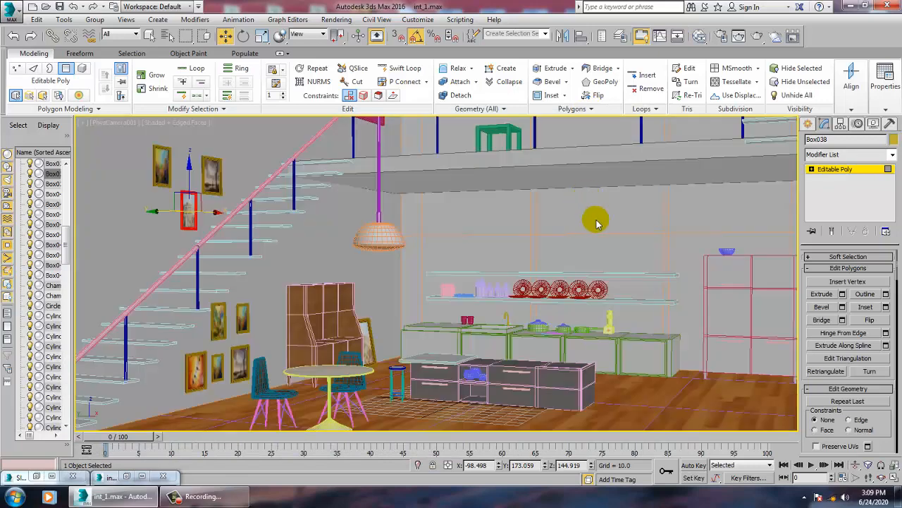
key("F4")
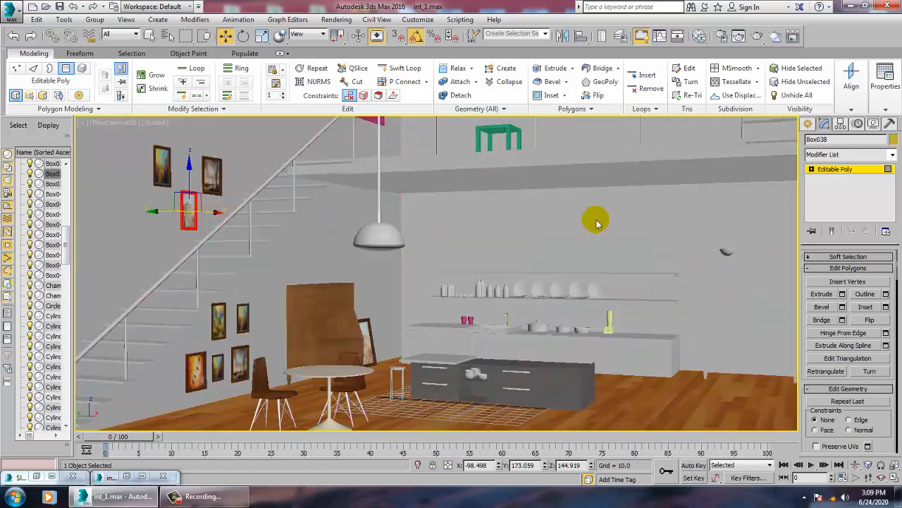
key("F4")
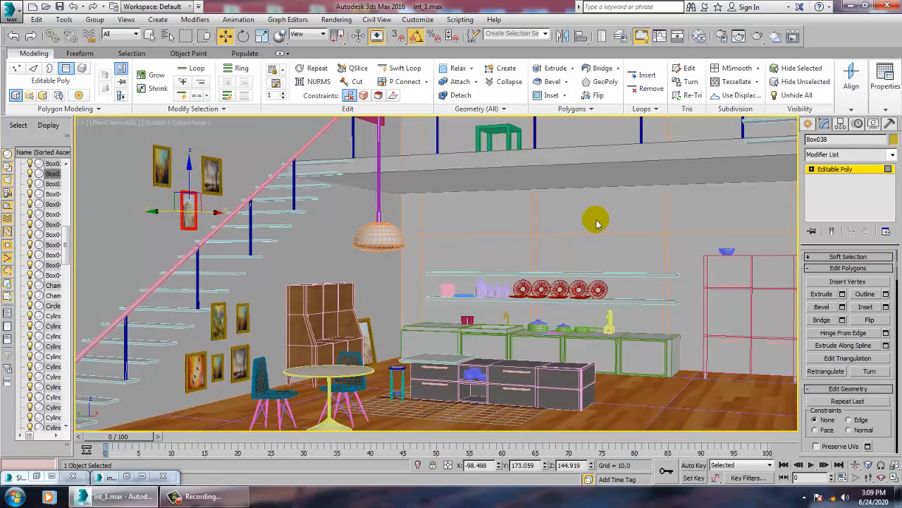